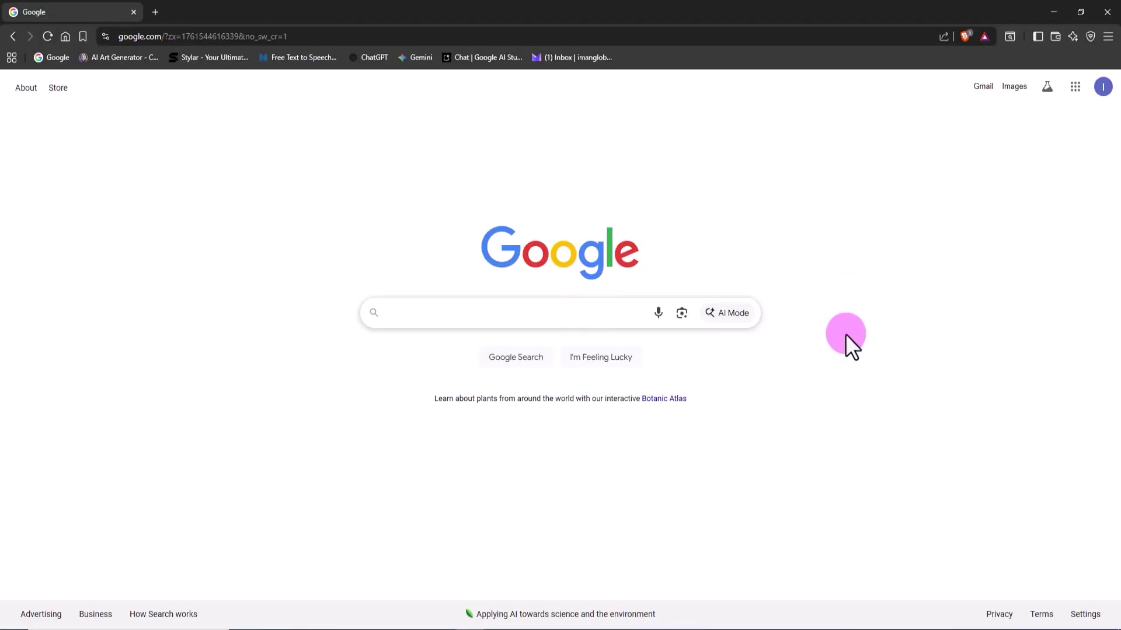
# Step: Search Google for 'Piclumen AI' and open the official PicLumen website from the results
pyautogui.write('Piclumen AI')
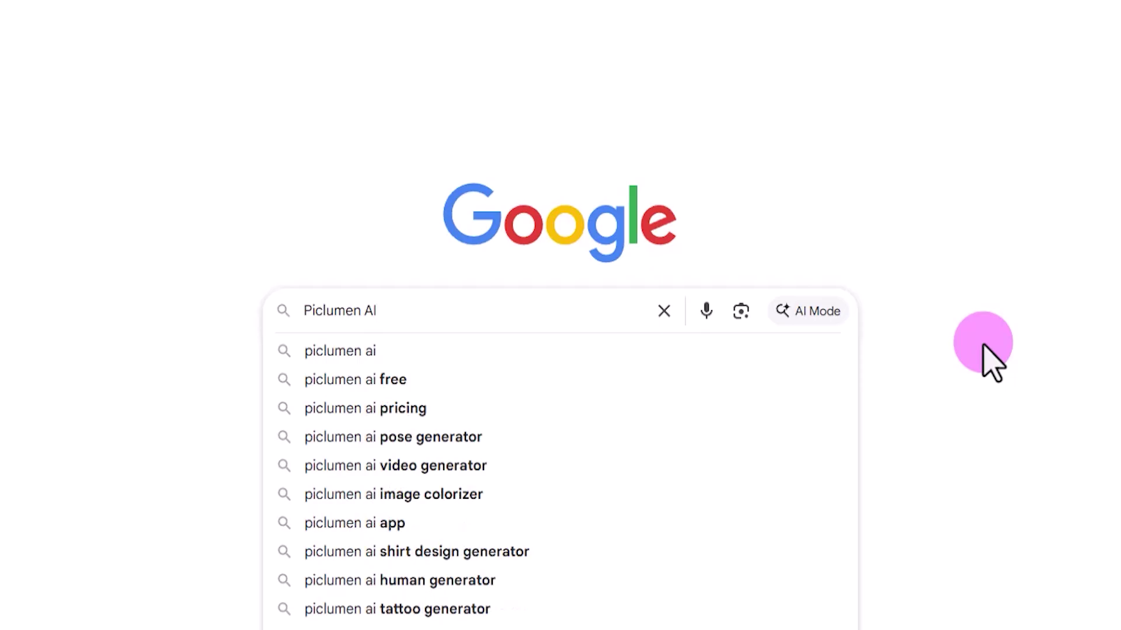
pyautogui.press('Escape')
pyautogui.click(473, 389)
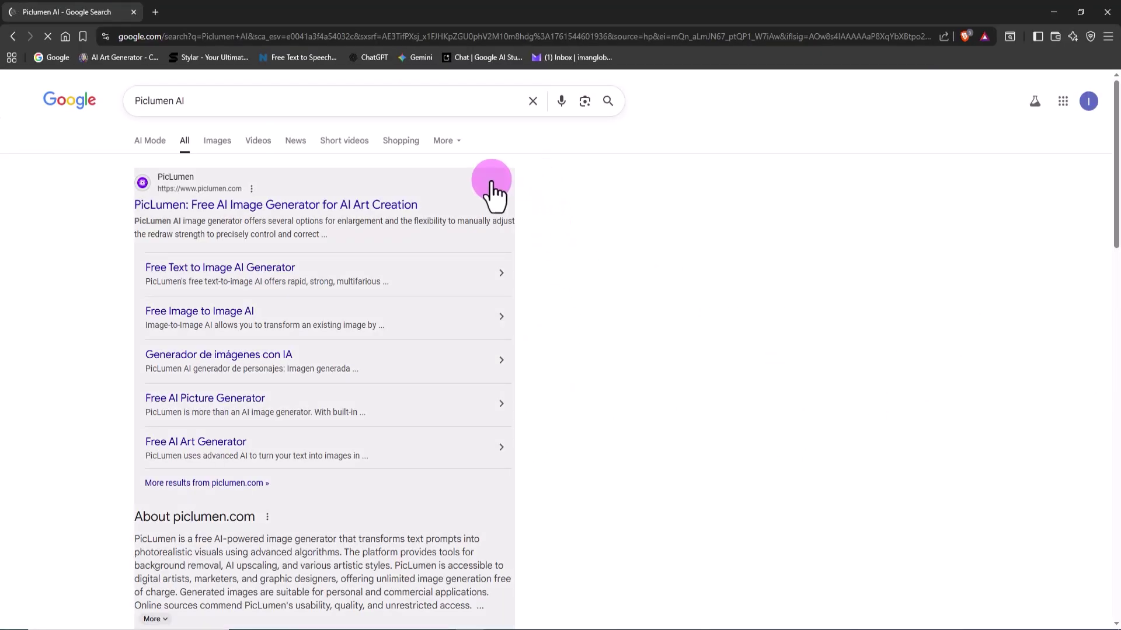
pyautogui.click(404, 204)
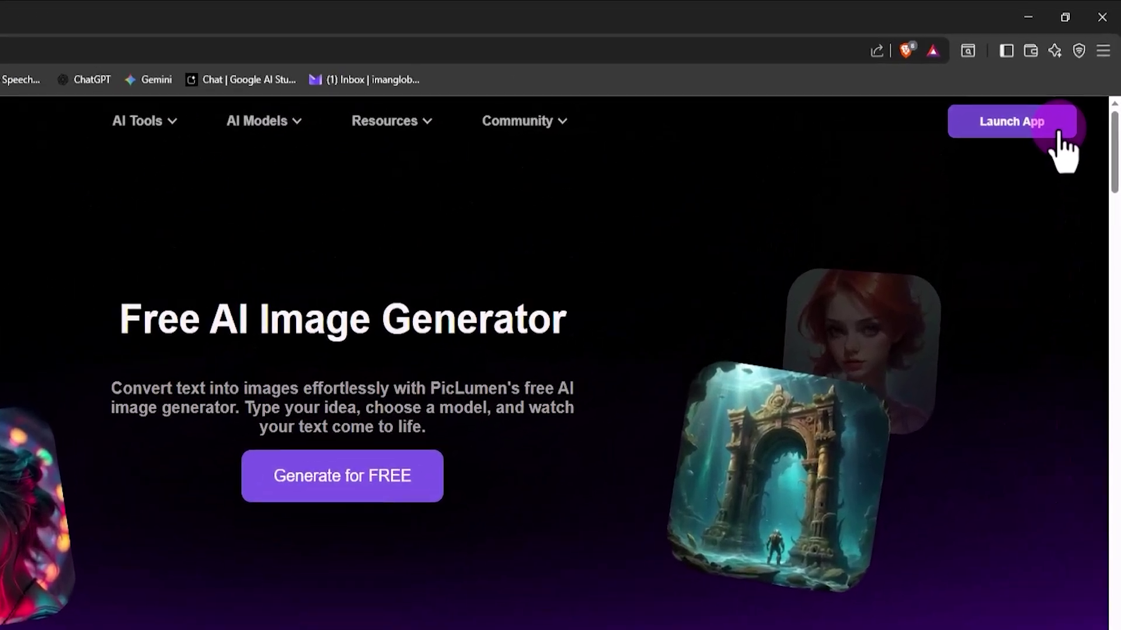
# Step: Launch the PicLumen web app from the homepage to reach the Creation feed
pyautogui.click(1053, 143)
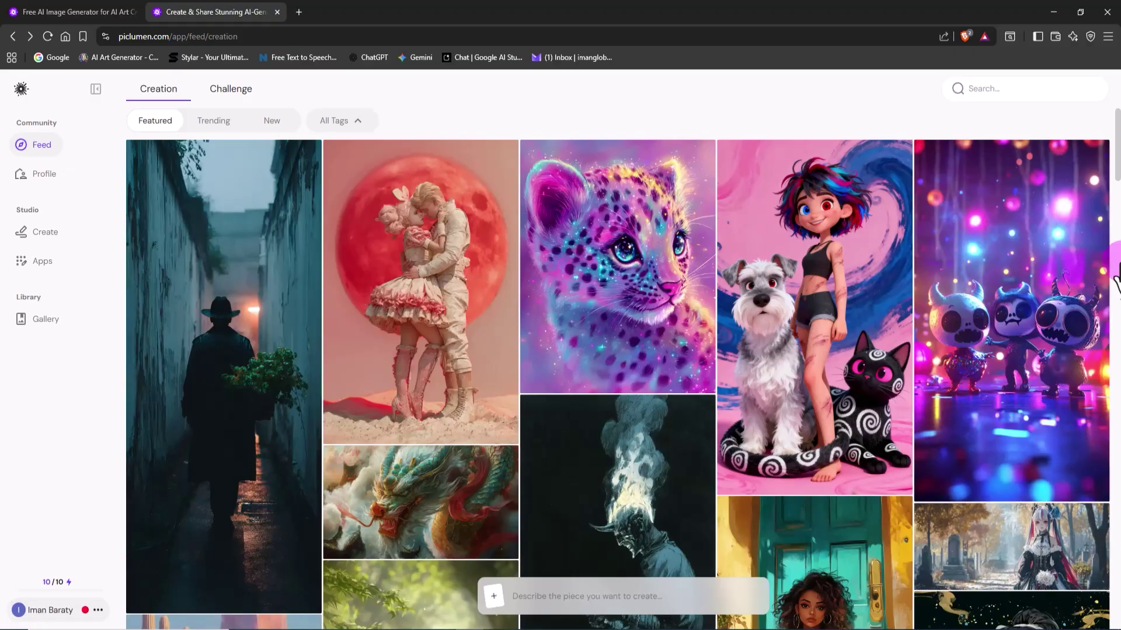
pyautogui.click(1116, 286)
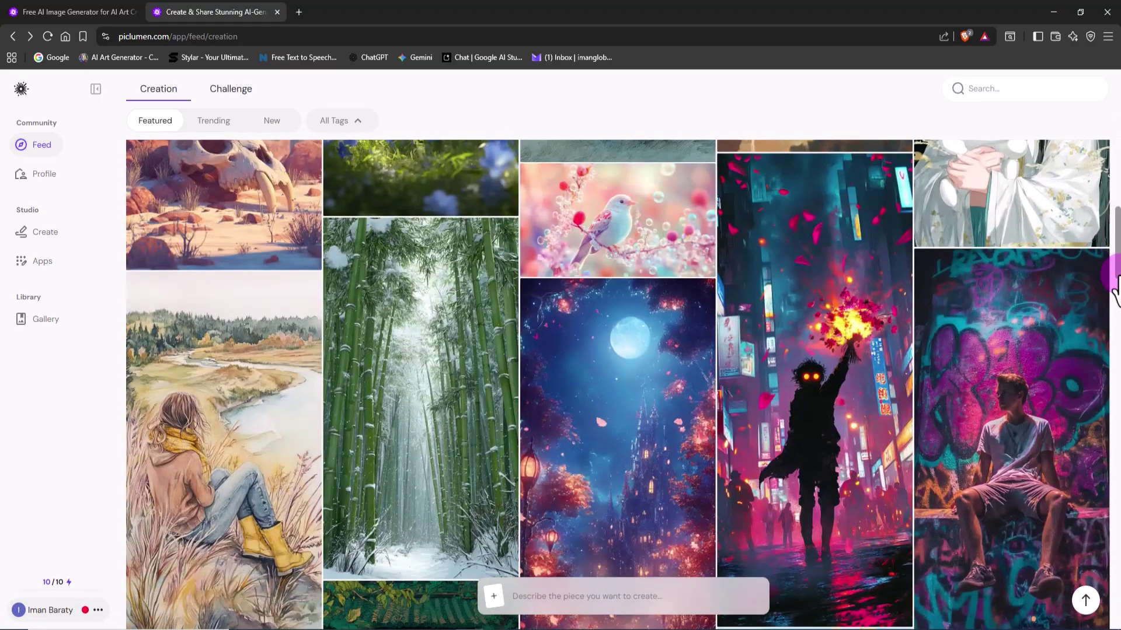
pyautogui.moveTo(1116, 286); pyautogui.dragTo(1116, 286)
pyautogui.scroll(15, 1115, 286)
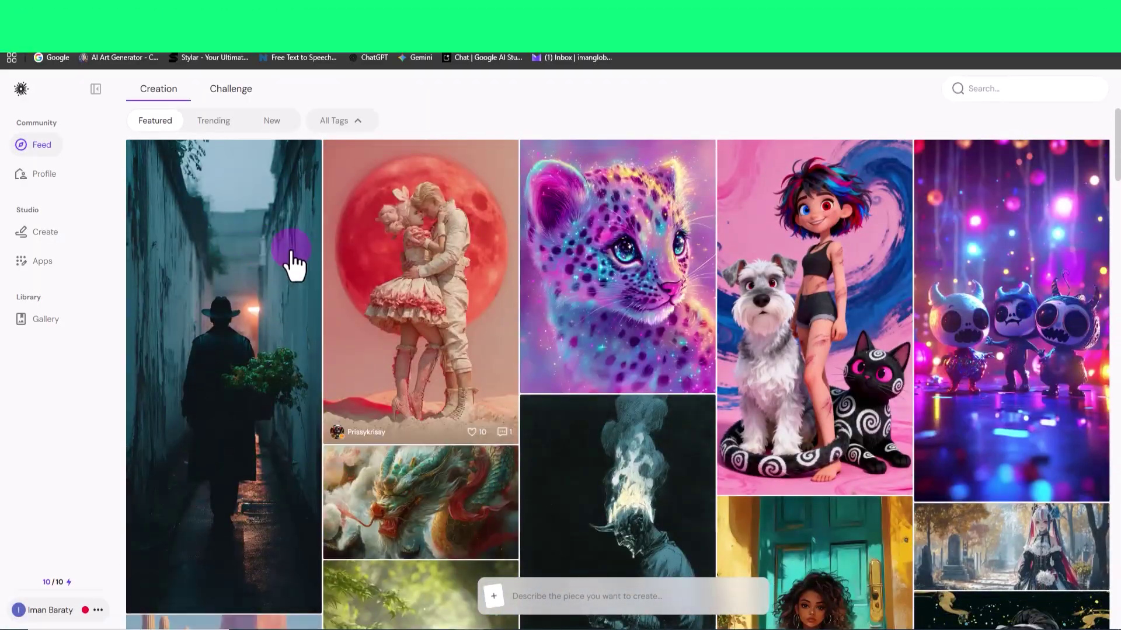
pyautogui.click(367, 119)
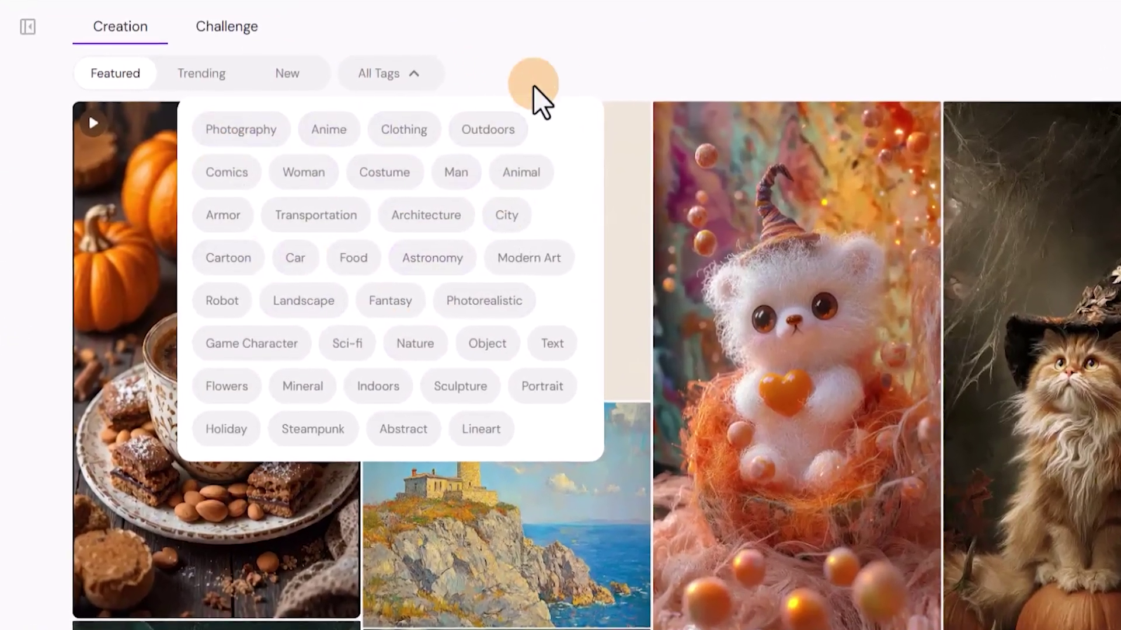
pyautogui.click(534, 88)
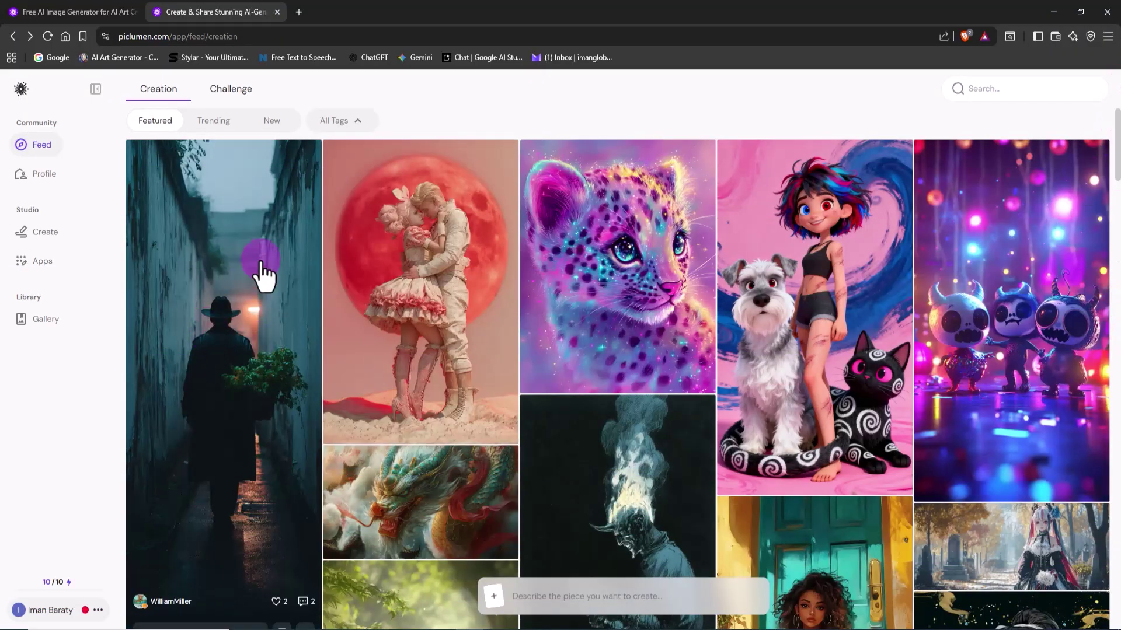
pyautogui.click(261, 272)
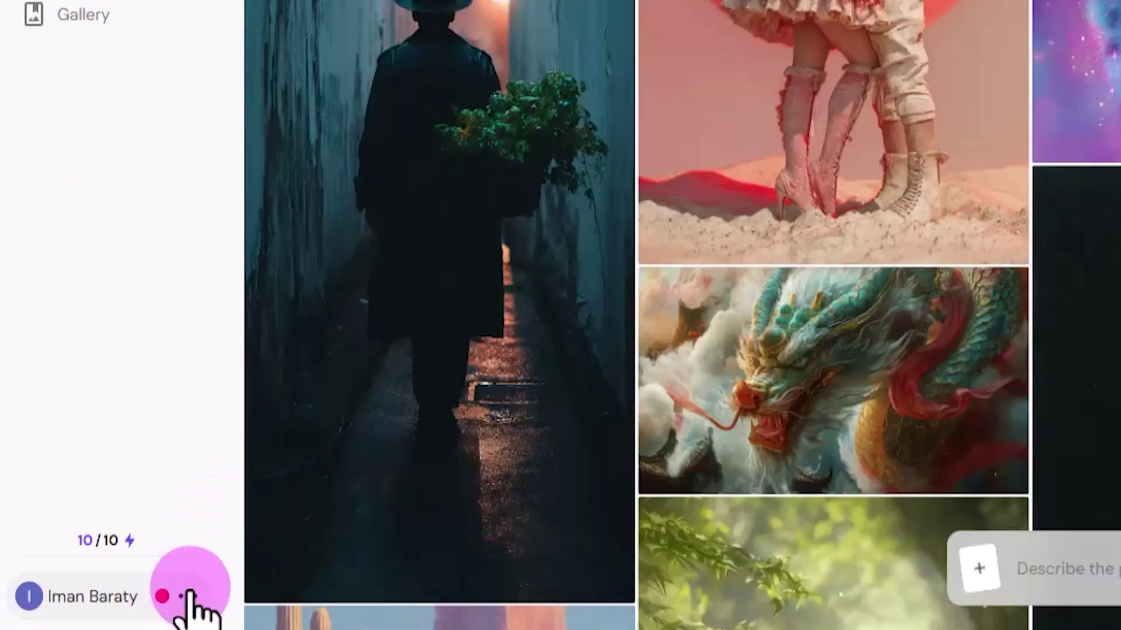
# Step: Open the Rewards Center from the account menu and scroll through its daily rewards and achievements
pyautogui.click(187, 595)
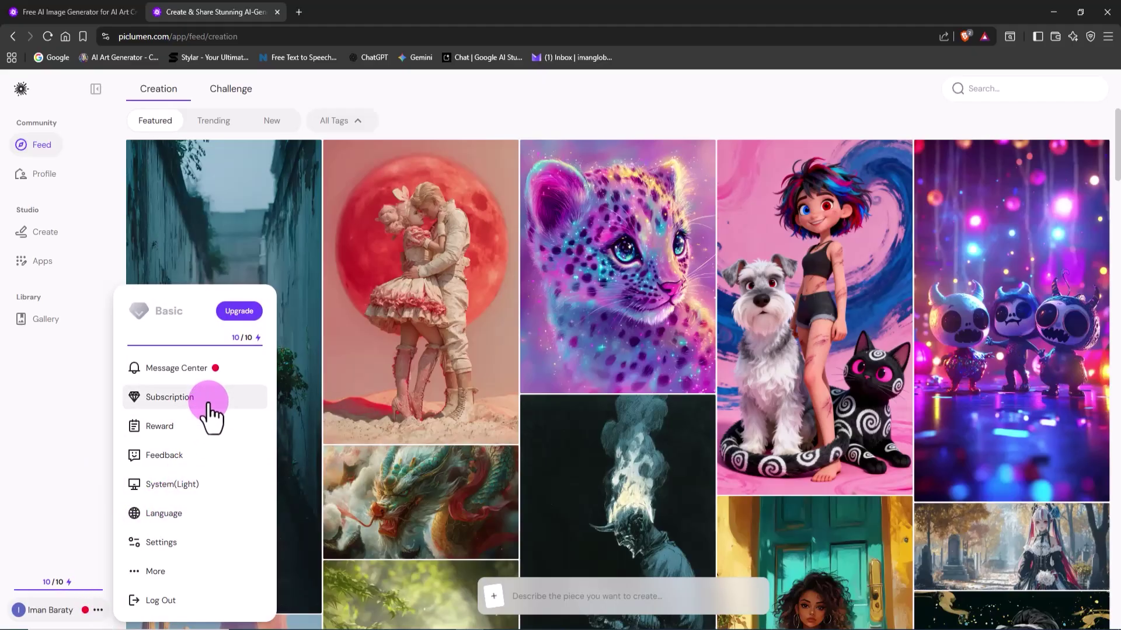
pyautogui.click(229, 427)
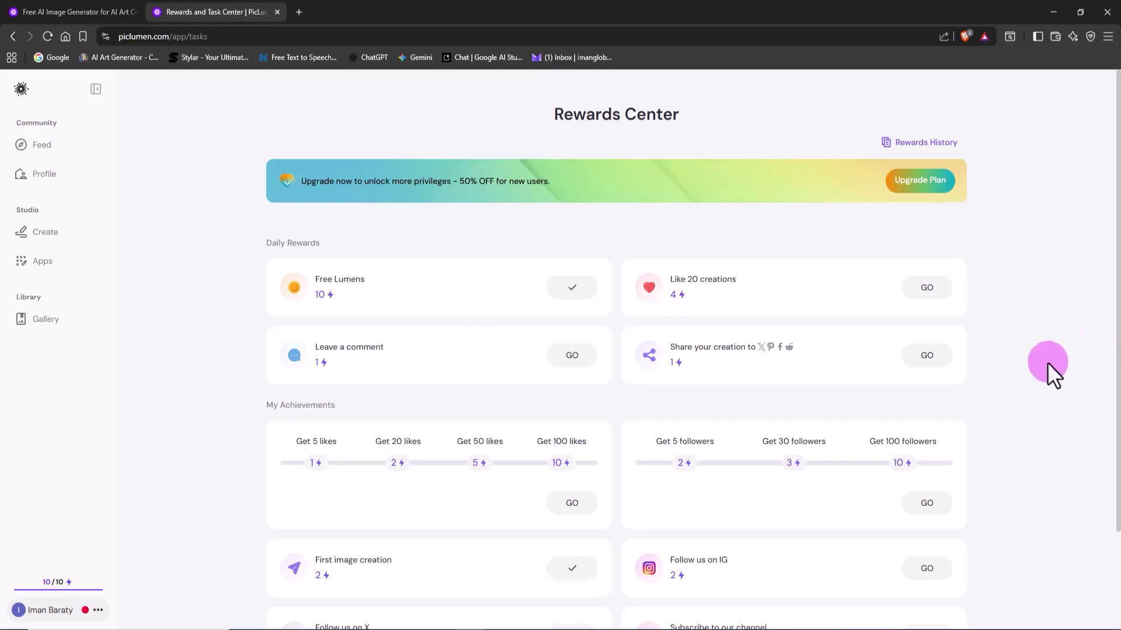
pyautogui.scroll(-2, 1047, 363)
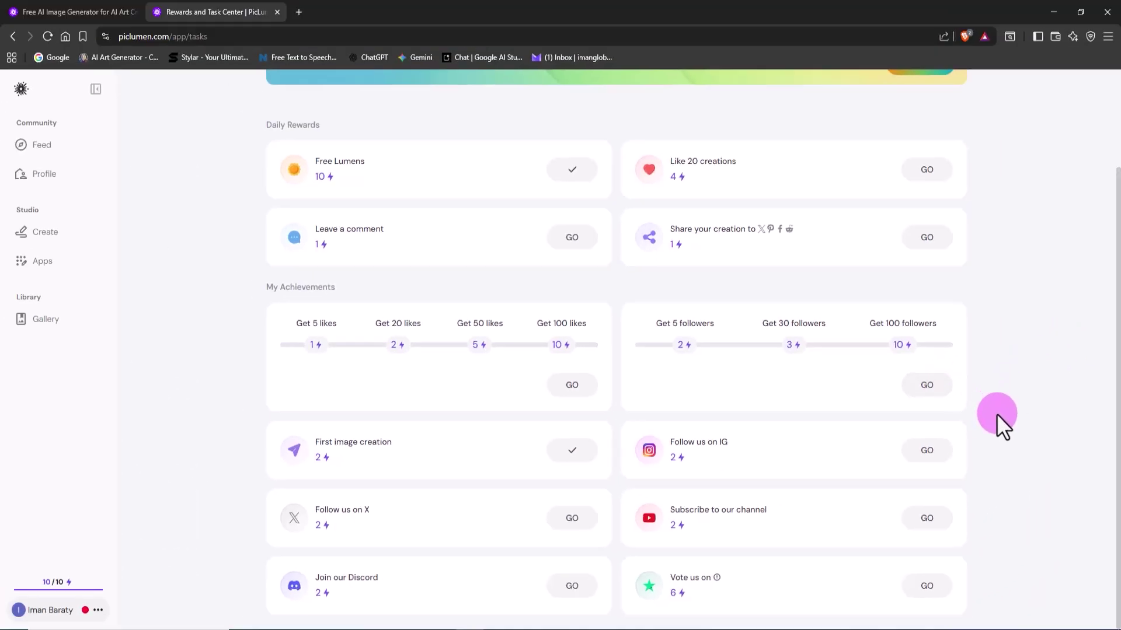
pyautogui.scroll(3, 997, 416)
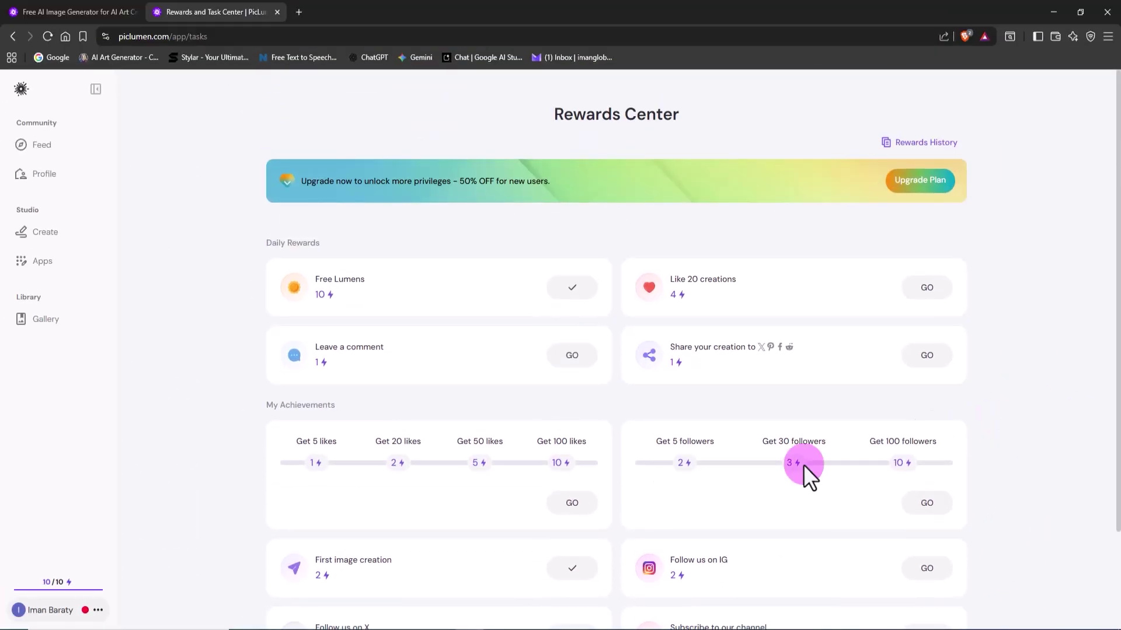
pyautogui.click(97, 611)
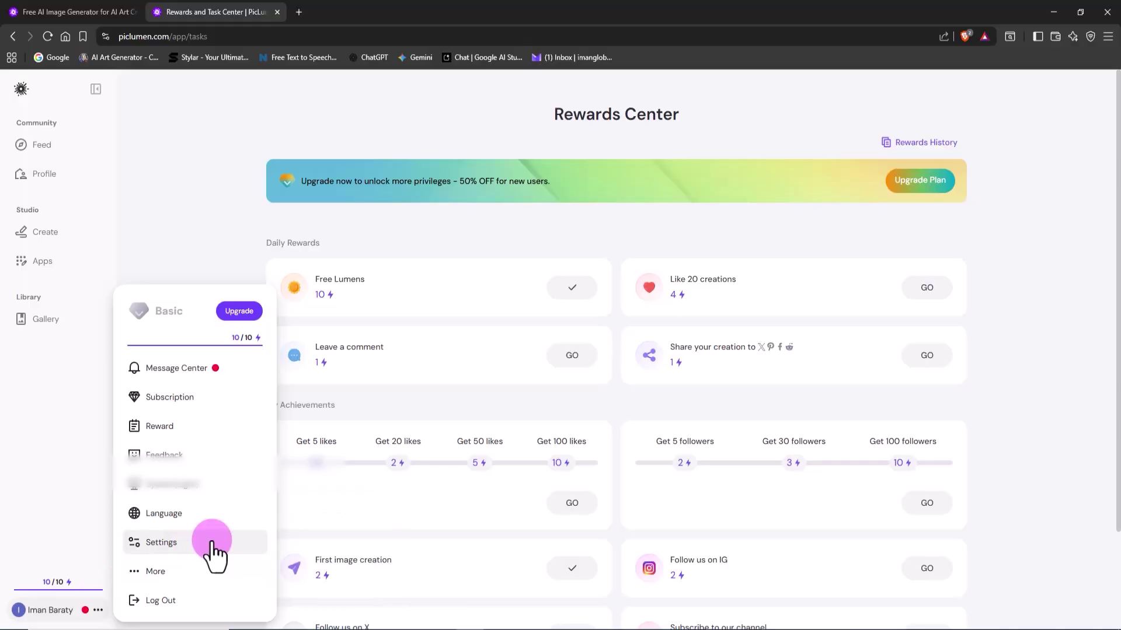
pyautogui.click(212, 541)
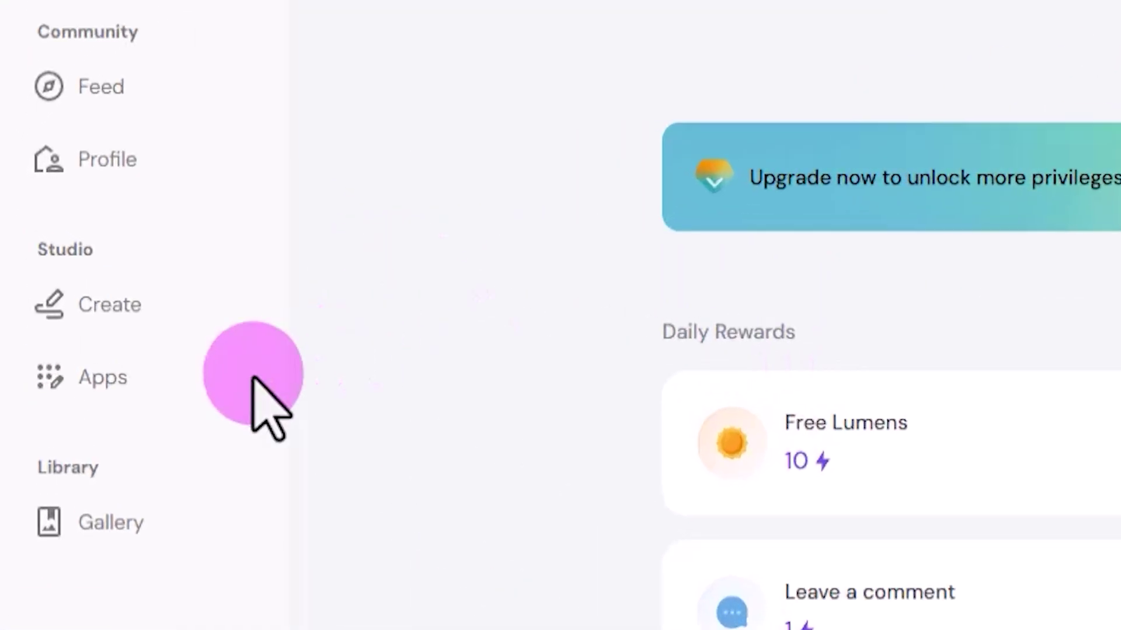
pyautogui.click(39, 260)
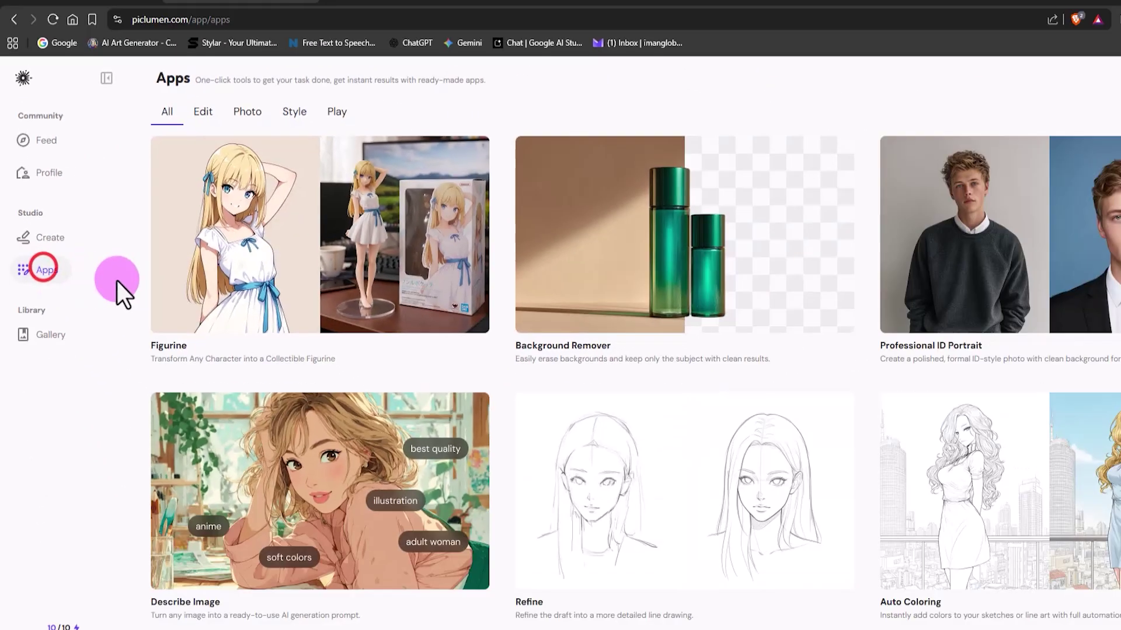
pyautogui.moveTo(1115, 187); pyautogui.dragTo(1115, 229)
pyautogui.scroll(-1, 1115, 229)
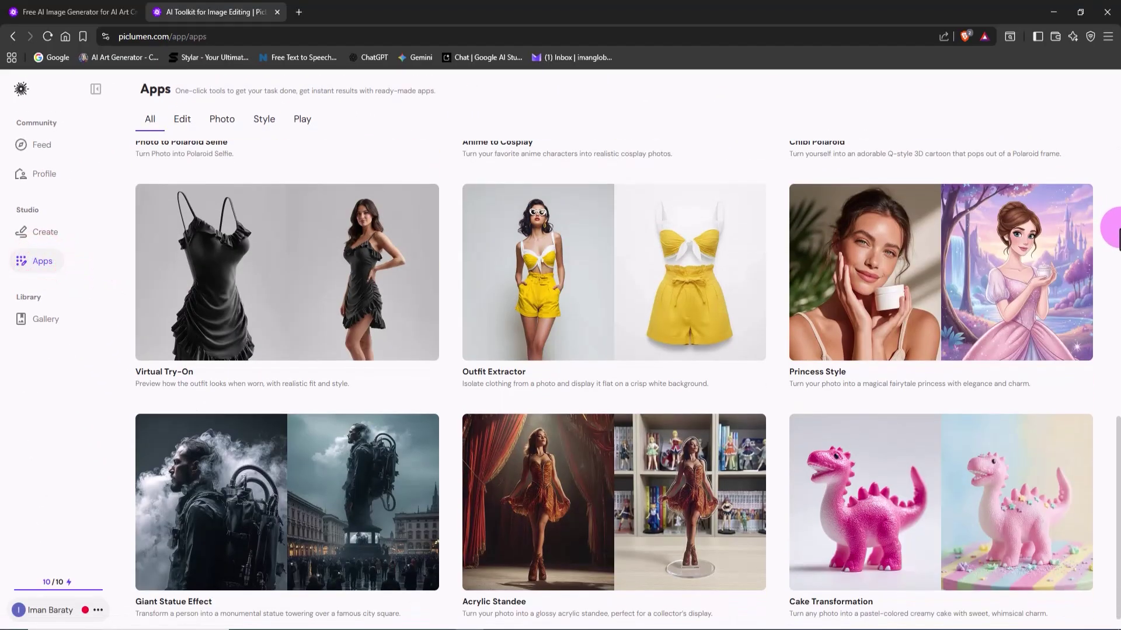
pyautogui.click(1117, 236)
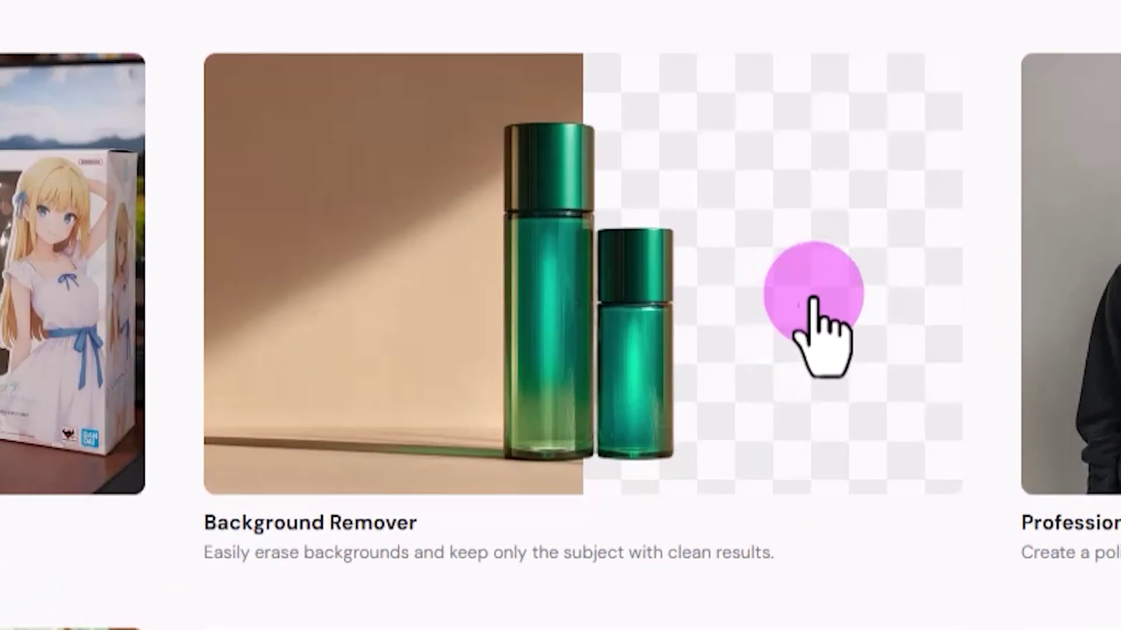
pyautogui.click(824, 295)
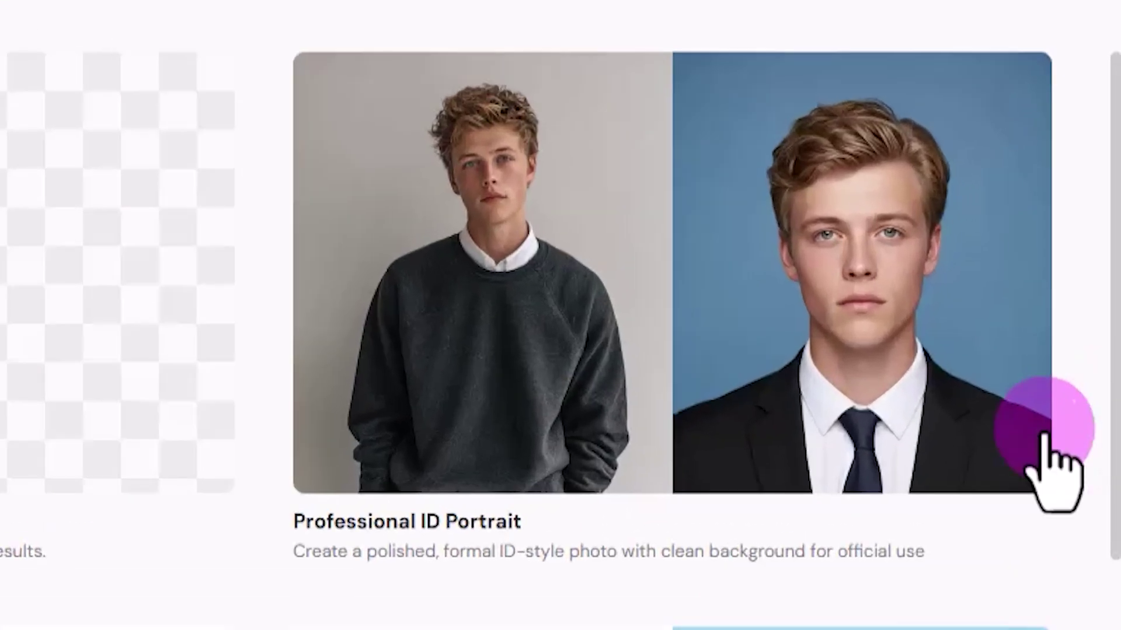
pyautogui.click(709, 312)
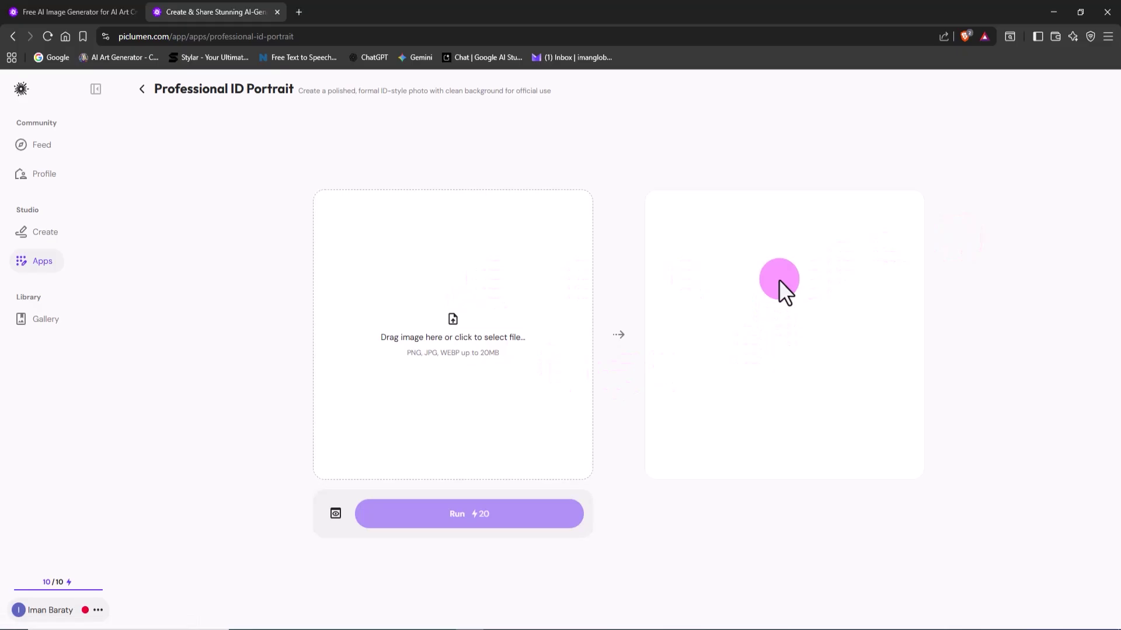
pyautogui.click(141, 98)
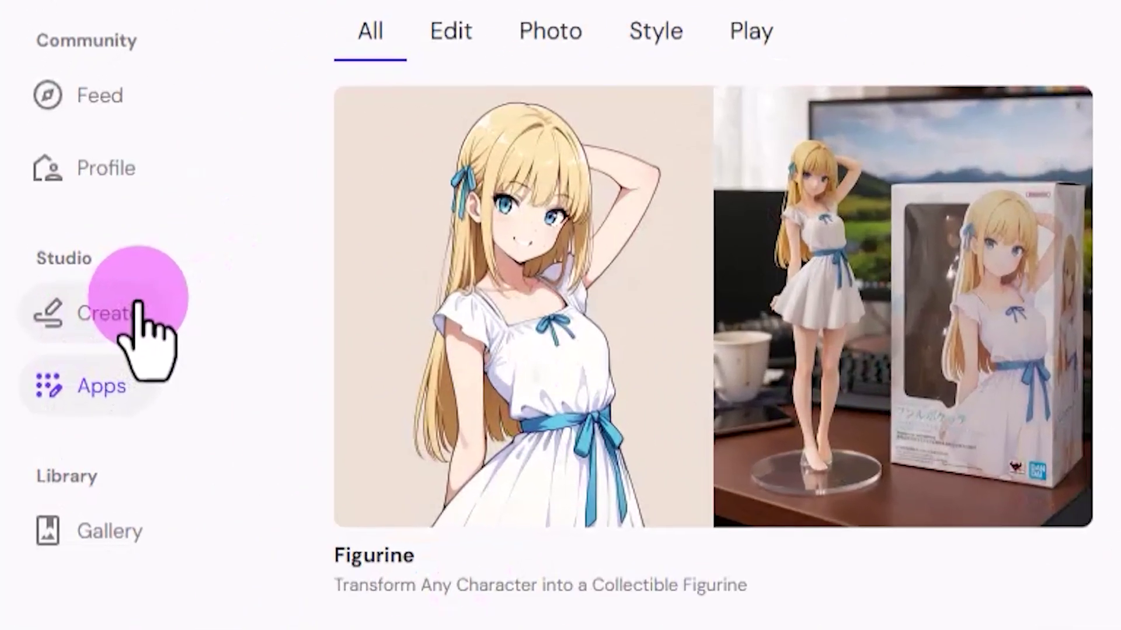
# Step: Open the Create workspace, glance at video generation, and return to image generation with Piclumen Art V1
pyautogui.click(138, 299)
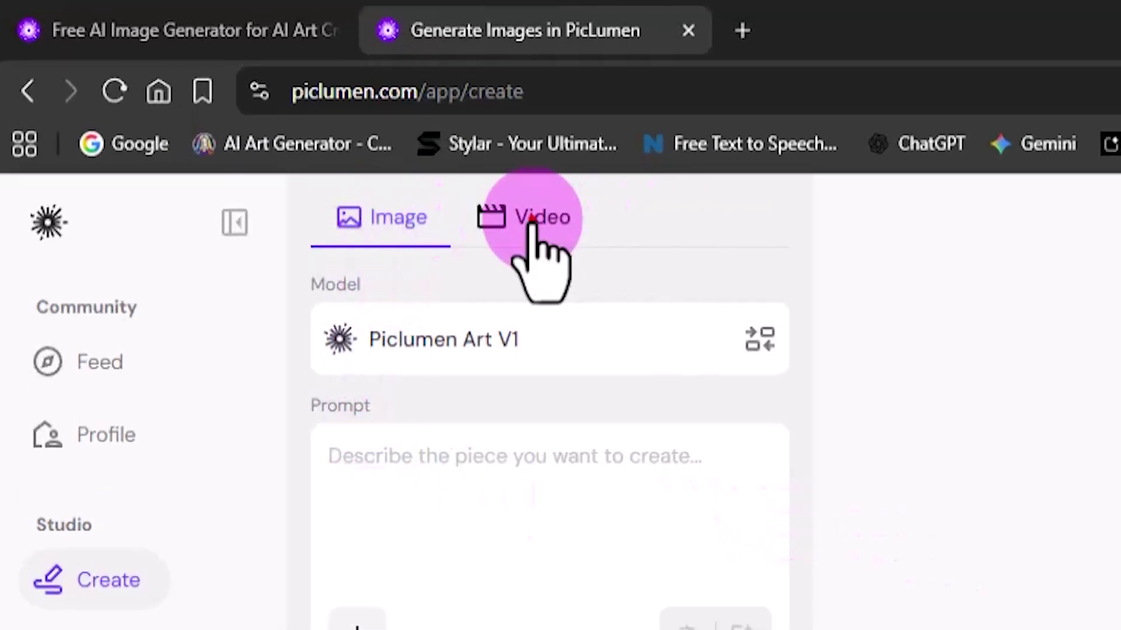
pyautogui.click(532, 220)
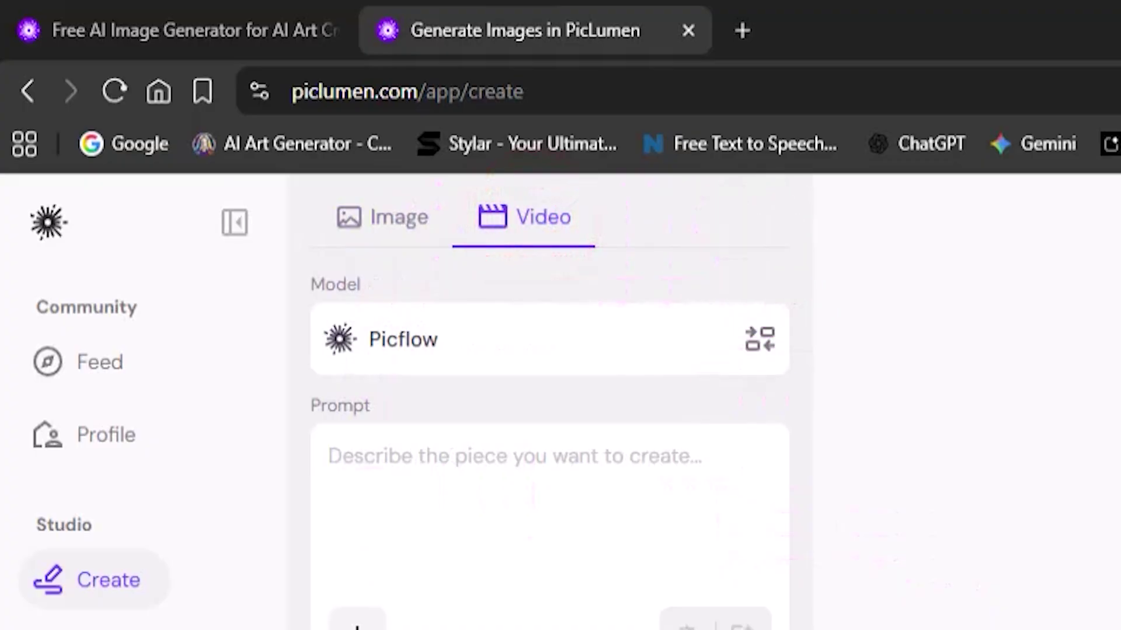
pyautogui.click(374, 219)
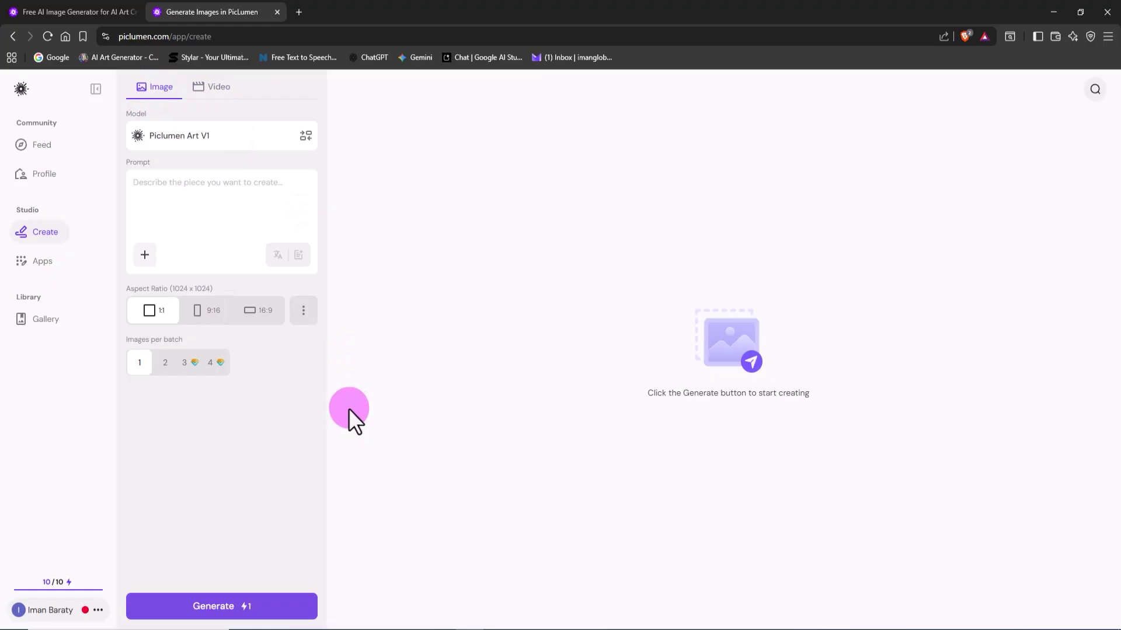
# Step: Browse the SOTA and Other Models lists and read the Piclumen Art V1 description, keeping it selected
pyautogui.click(308, 130)
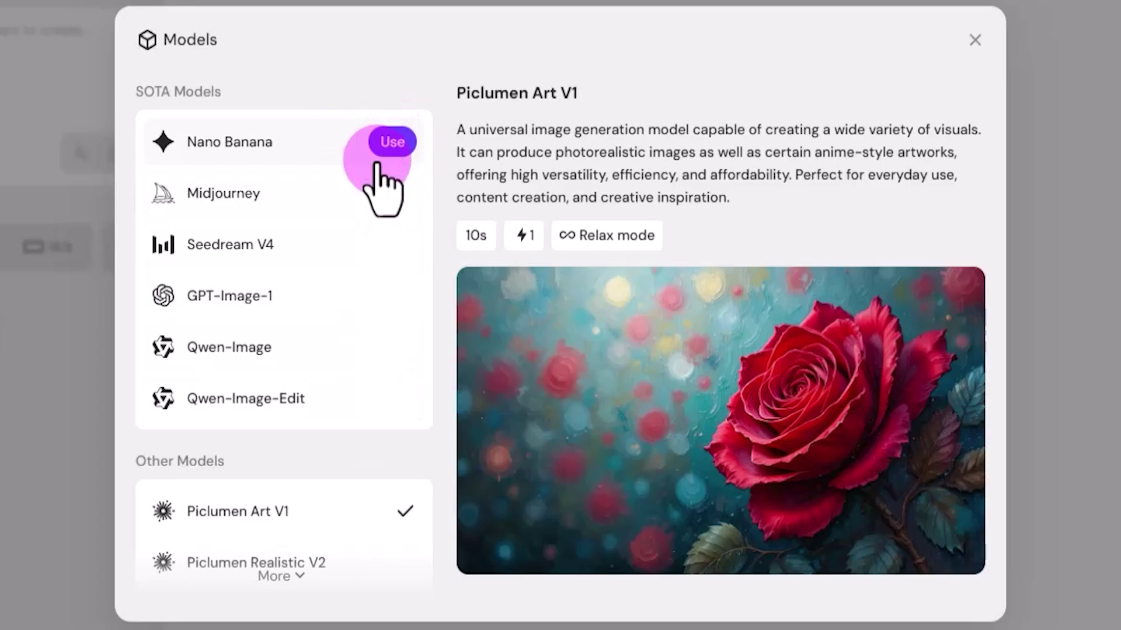
pyautogui.scroll(-3, 368, 382)
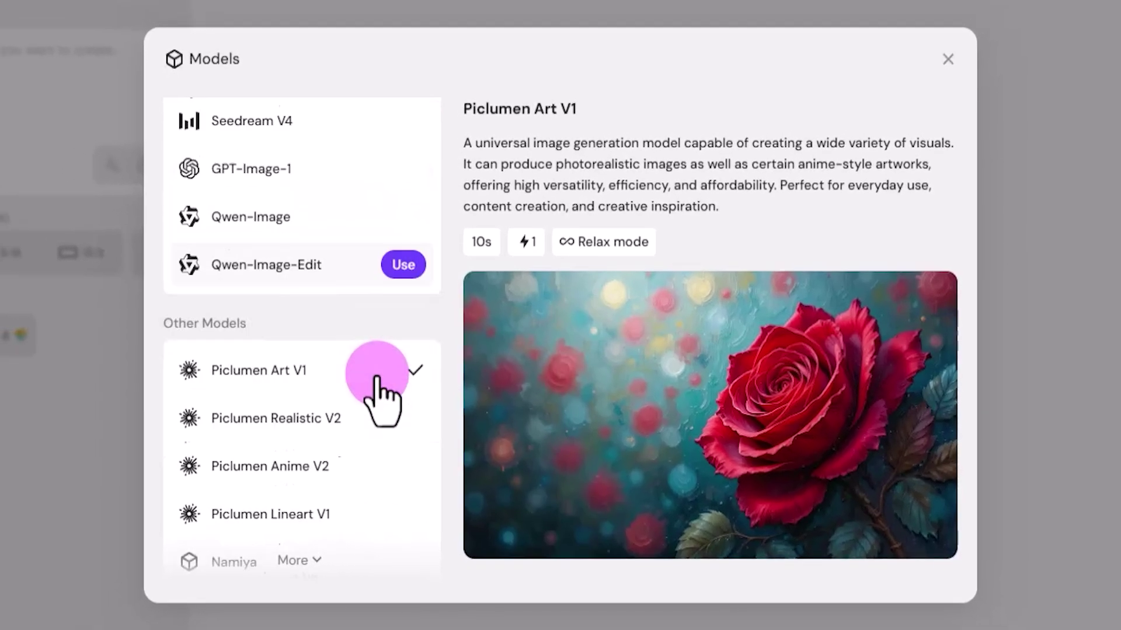
pyautogui.scroll(-3, 375, 379)
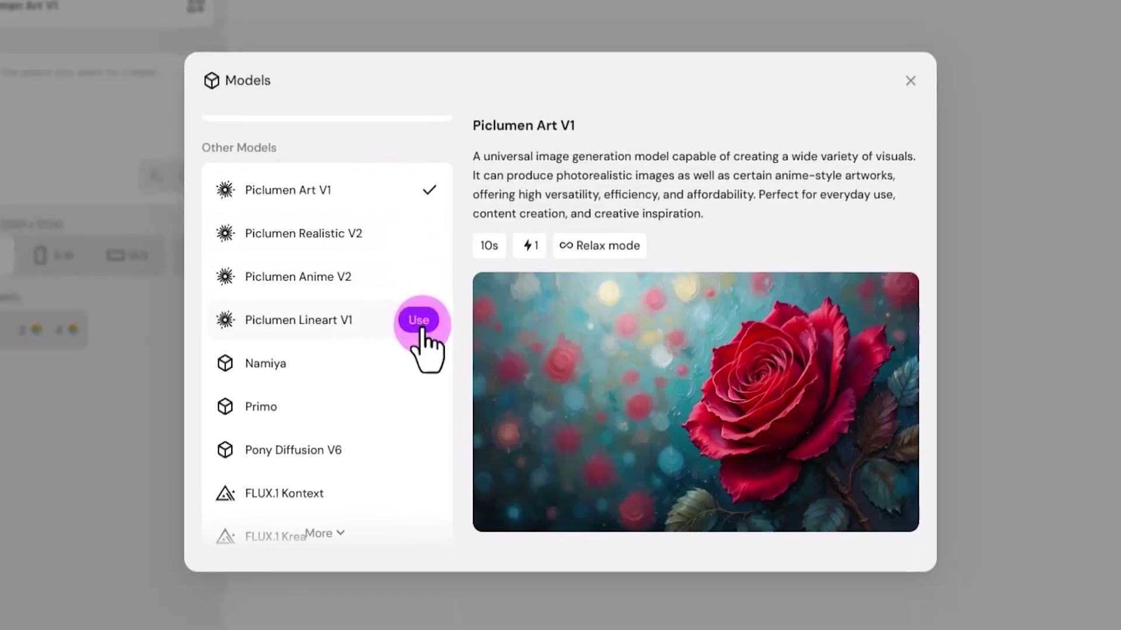
pyautogui.scroll(-2, 424, 343)
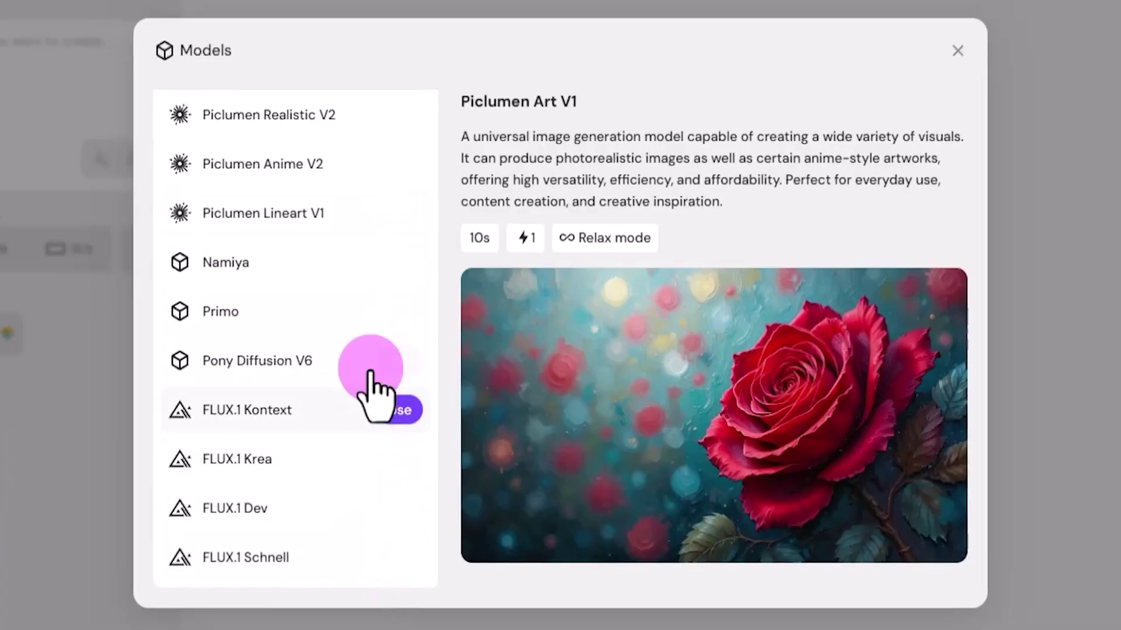
pyautogui.scroll(5, 374, 281)
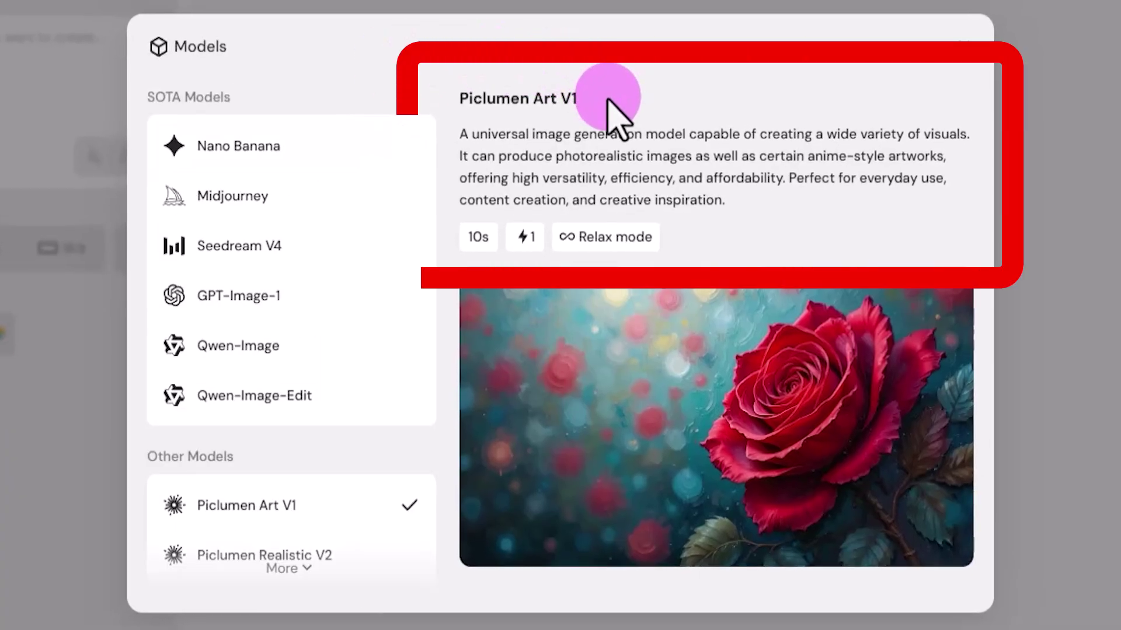
pyautogui.moveTo(607, 97); pyautogui.dragTo(460, 108)
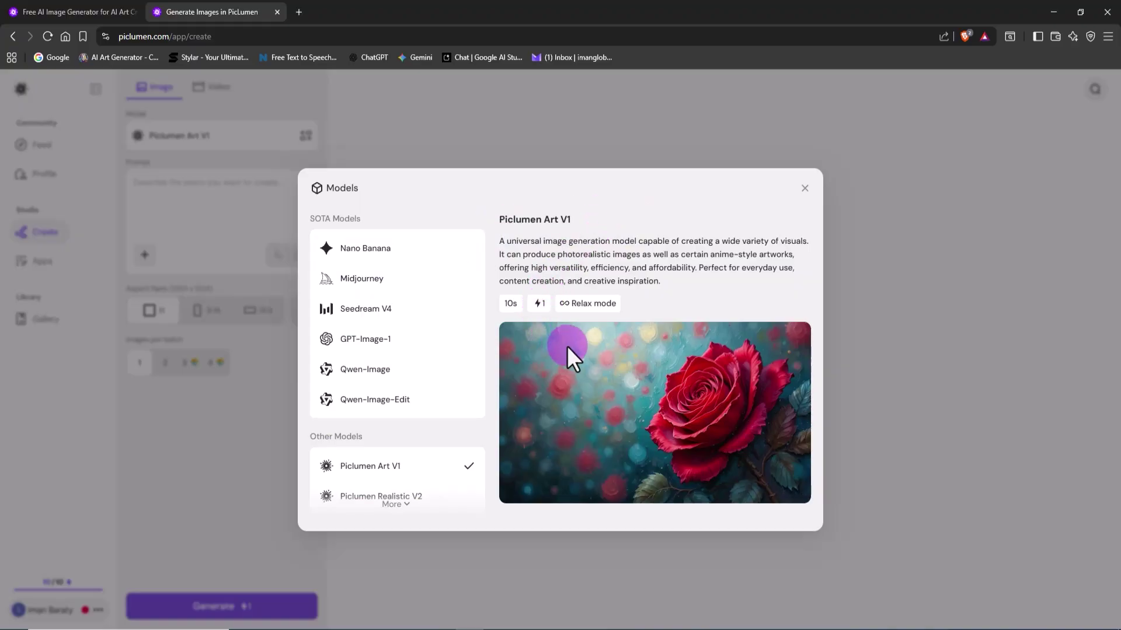
pyautogui.scroll(-2, 444, 292)
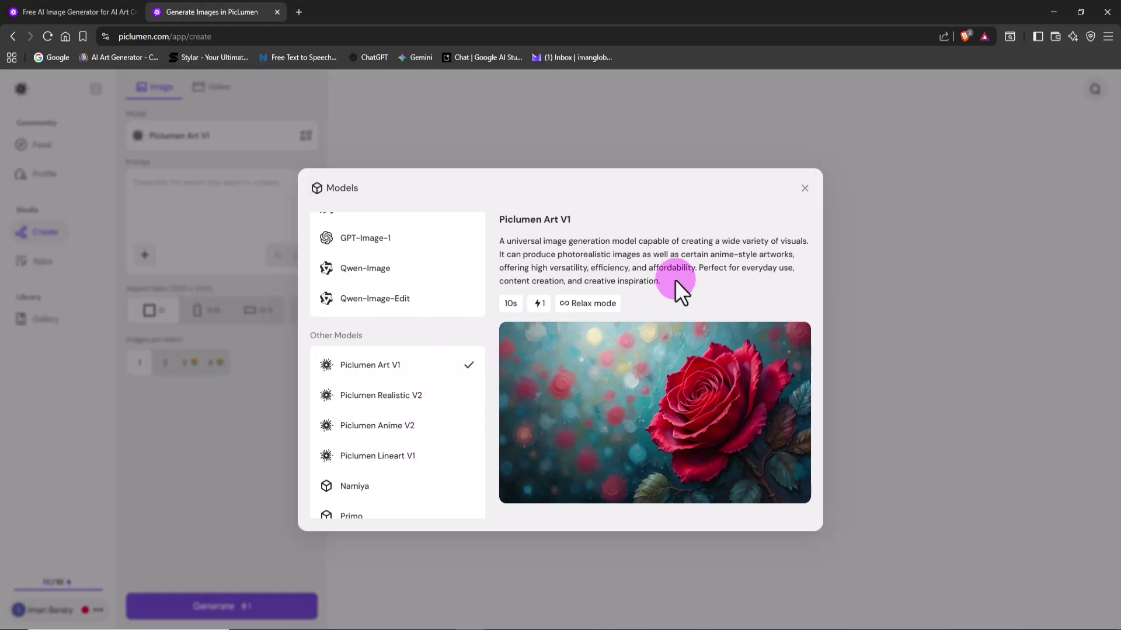
# Step: Close the models list and paste the pink-haired punk woman café prompt
pyautogui.click(805, 188)
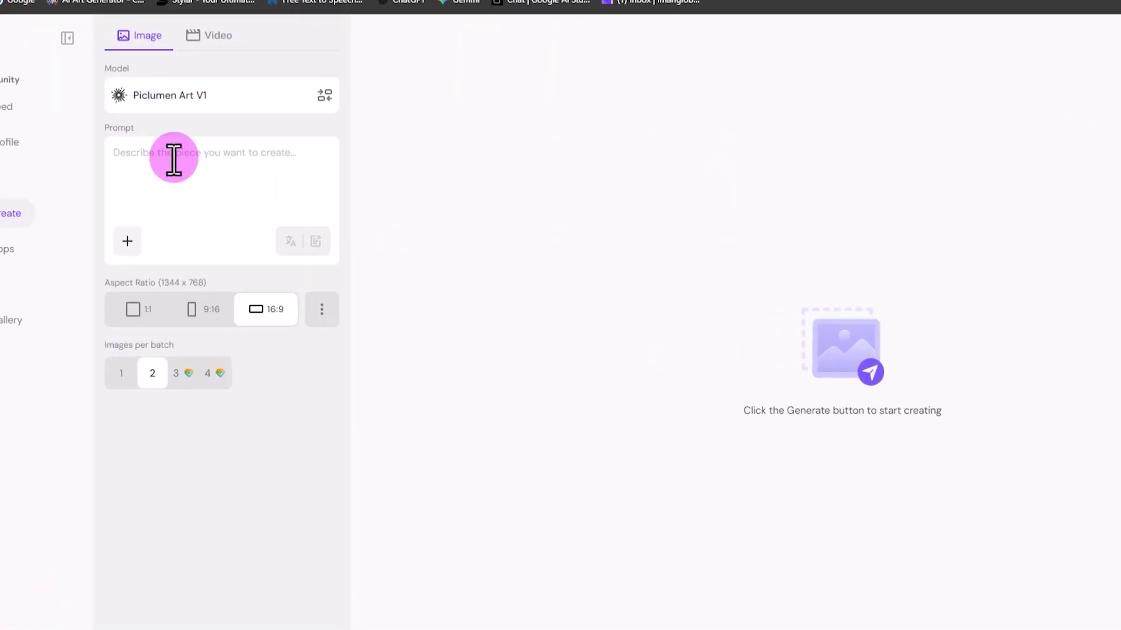
pyautogui.rightClick(174, 157)
pyautogui.click(220, 304)
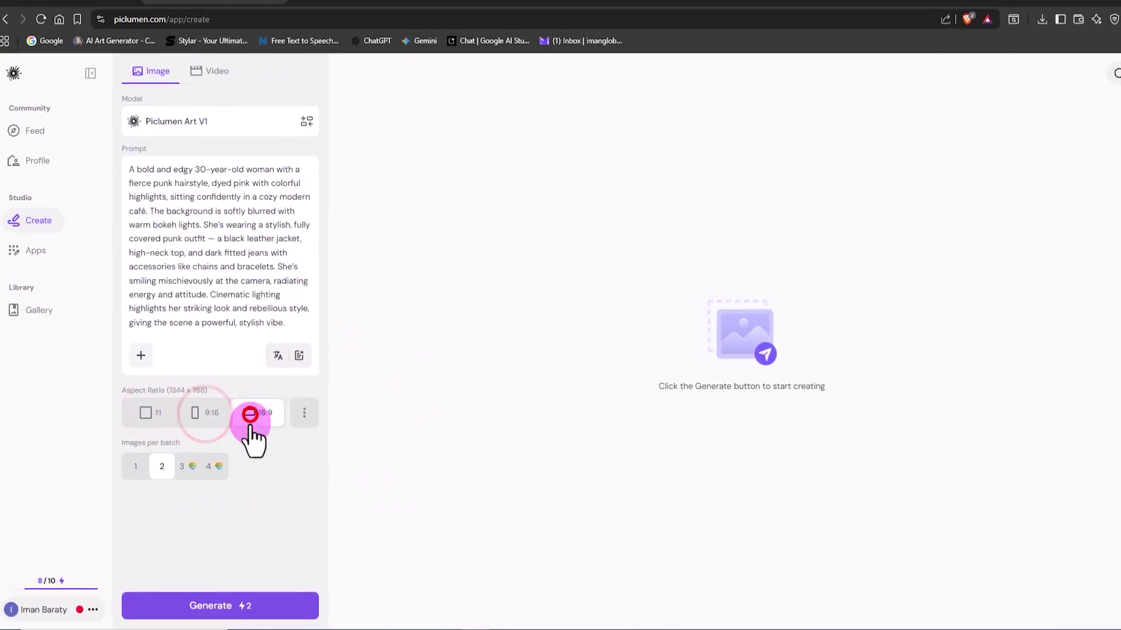
# Step: Set the aspect ratio to 16:9 (1344 x 768) and keep two images per batch
pyautogui.click(205, 408)
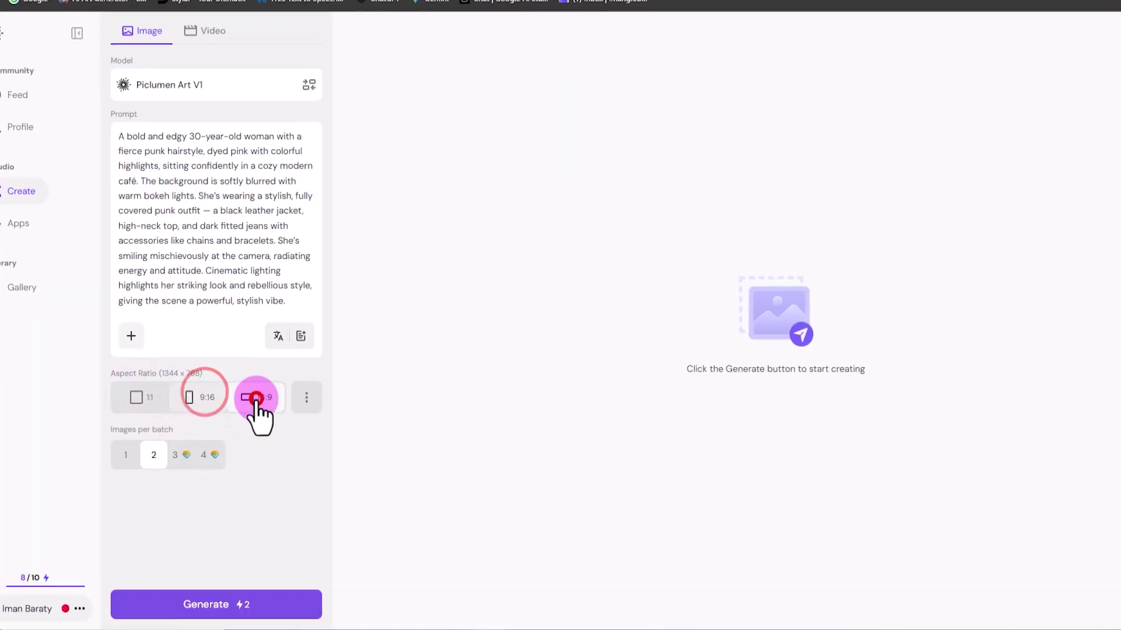
pyautogui.click(257, 406)
pyautogui.click(306, 405)
pyautogui.moveTo(499, 509); pyautogui.dragTo(346, 490)
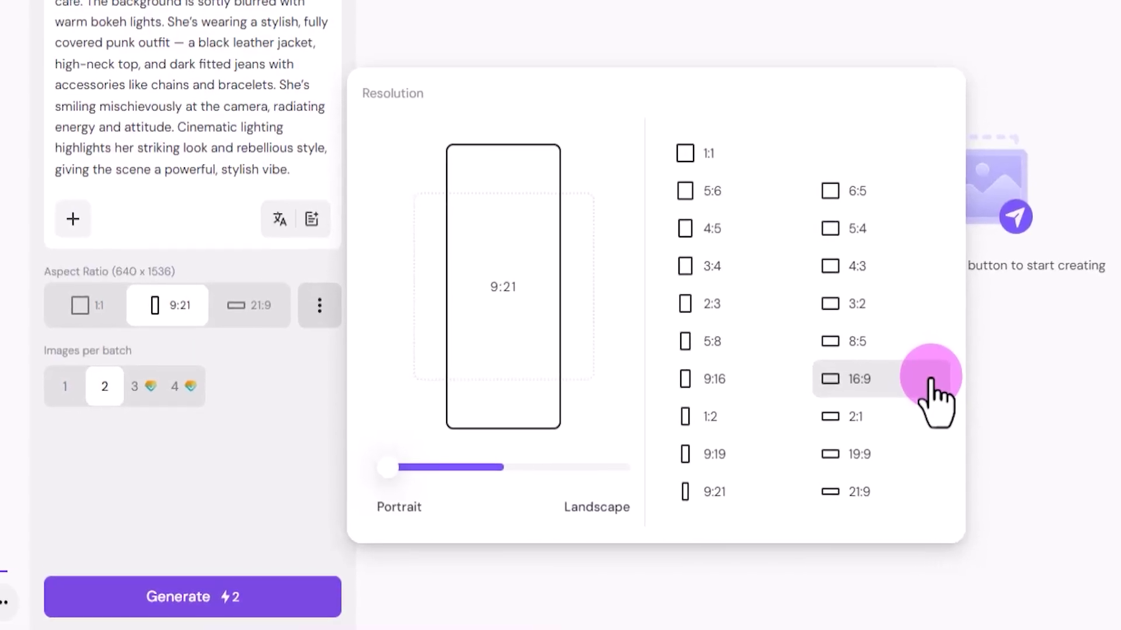
pyautogui.click(914, 385)
pyautogui.click(282, 407)
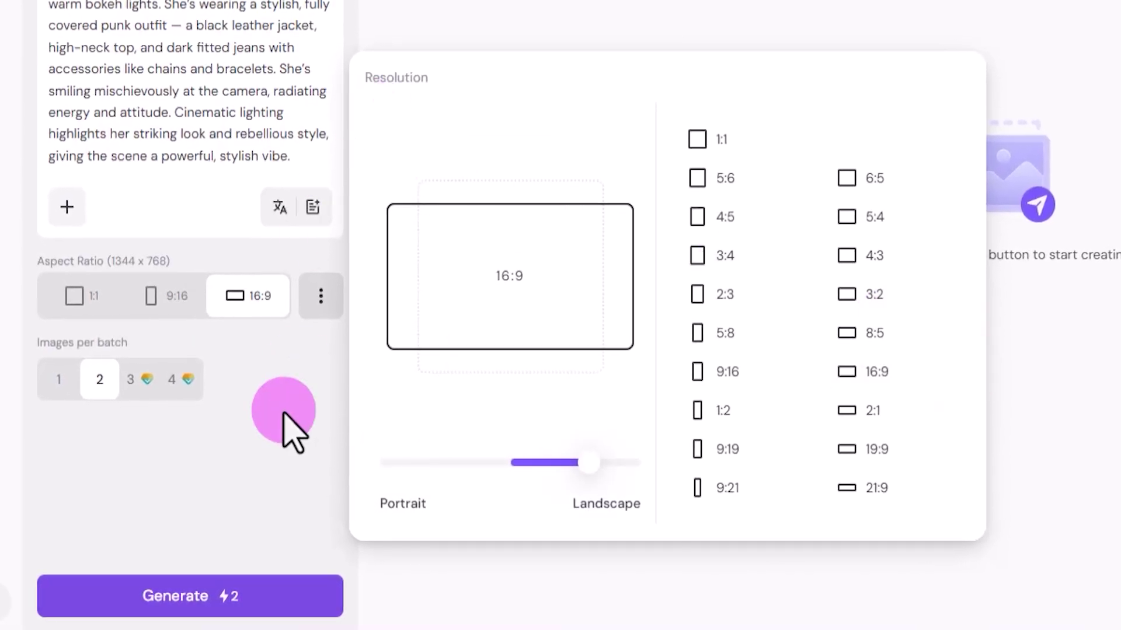
pyautogui.click(226, 484)
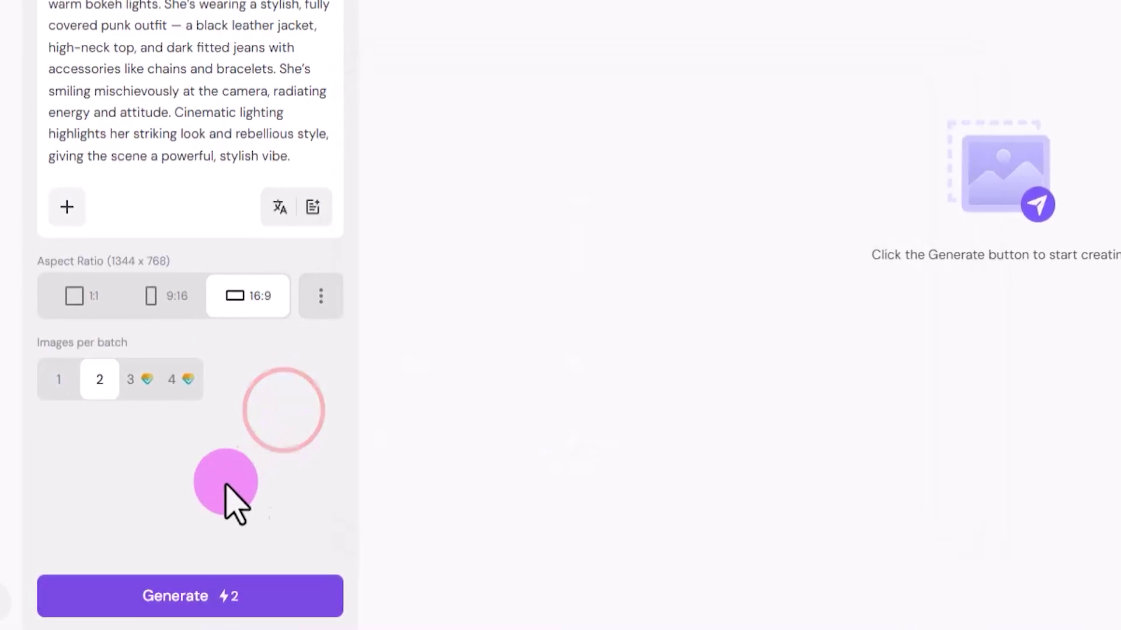
pyautogui.click(59, 381)
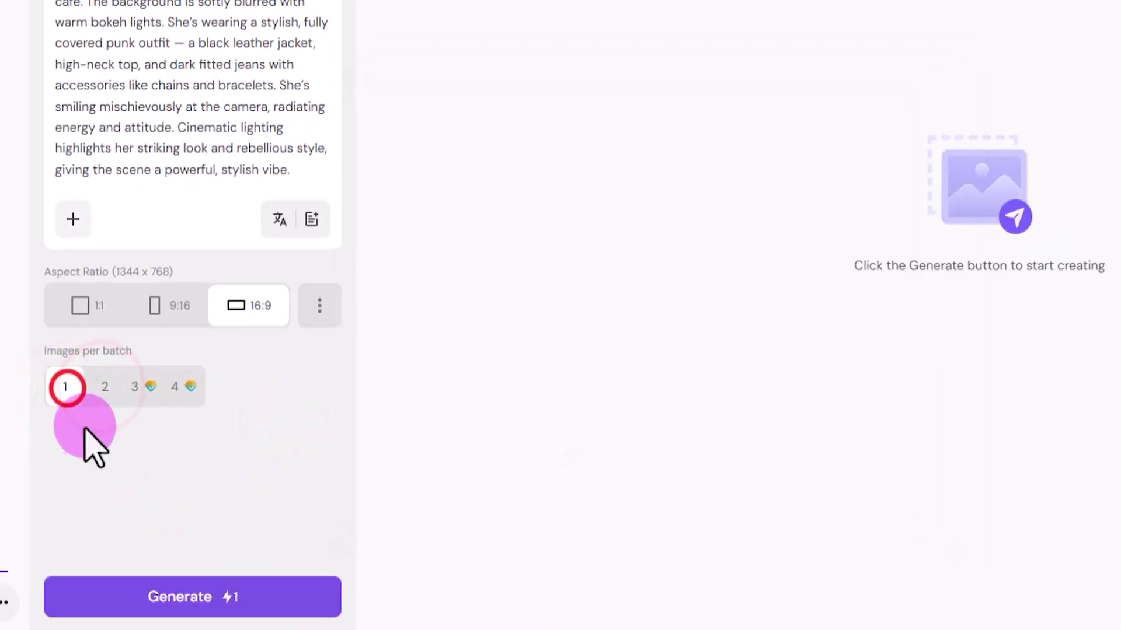
pyautogui.click(99, 379)
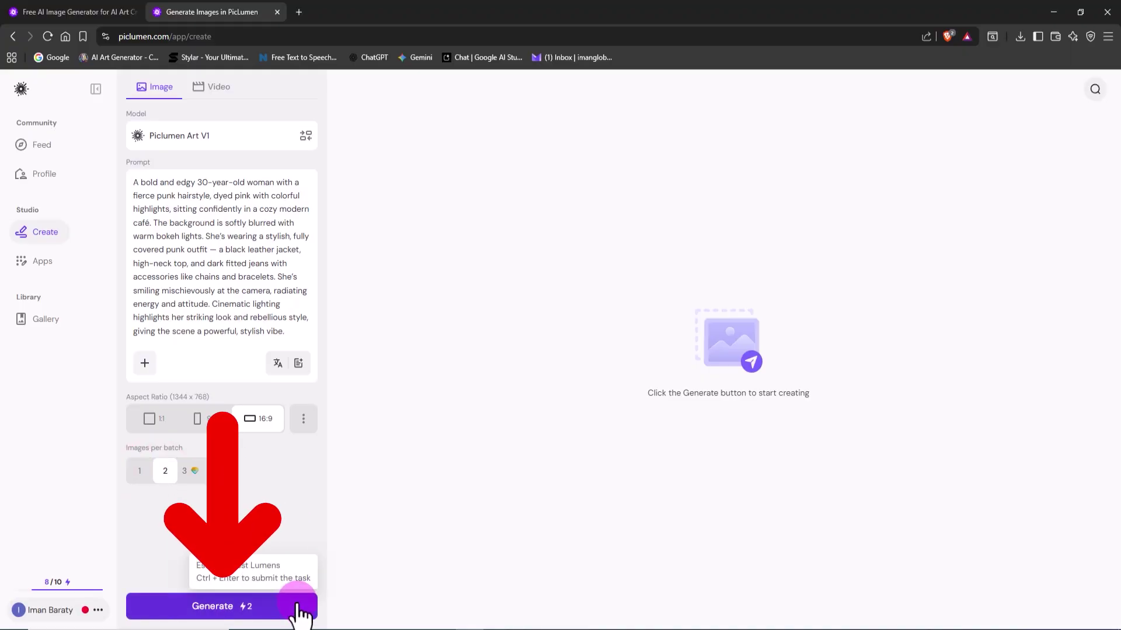
# Step: Generate the punk woman café images and download both 16:9 results
pyautogui.click(298, 607)
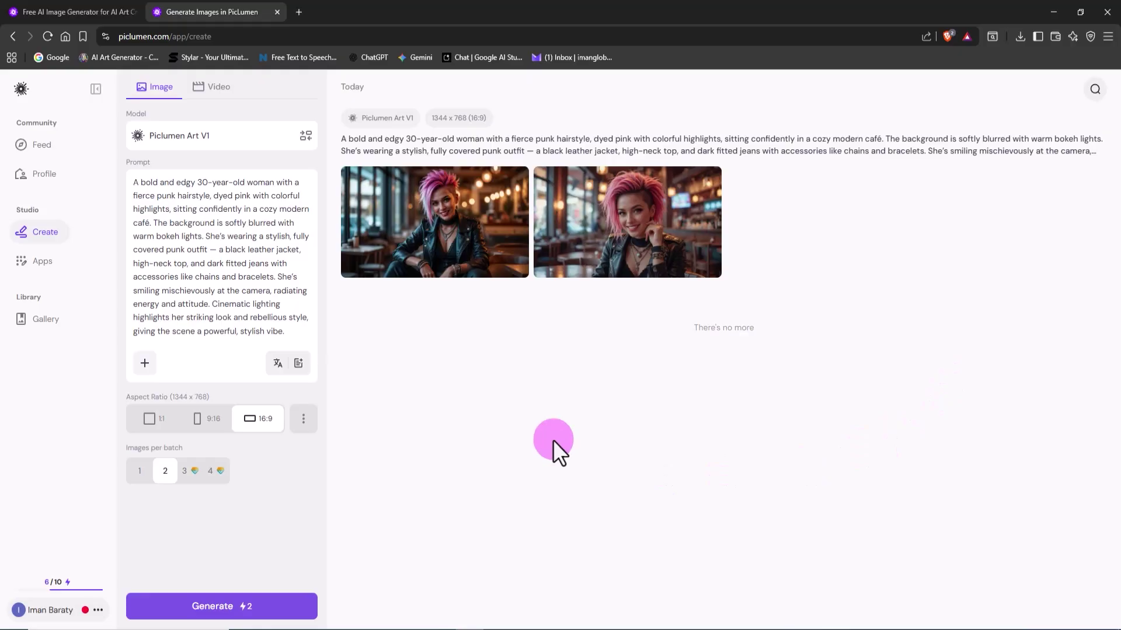
pyautogui.click(482, 224)
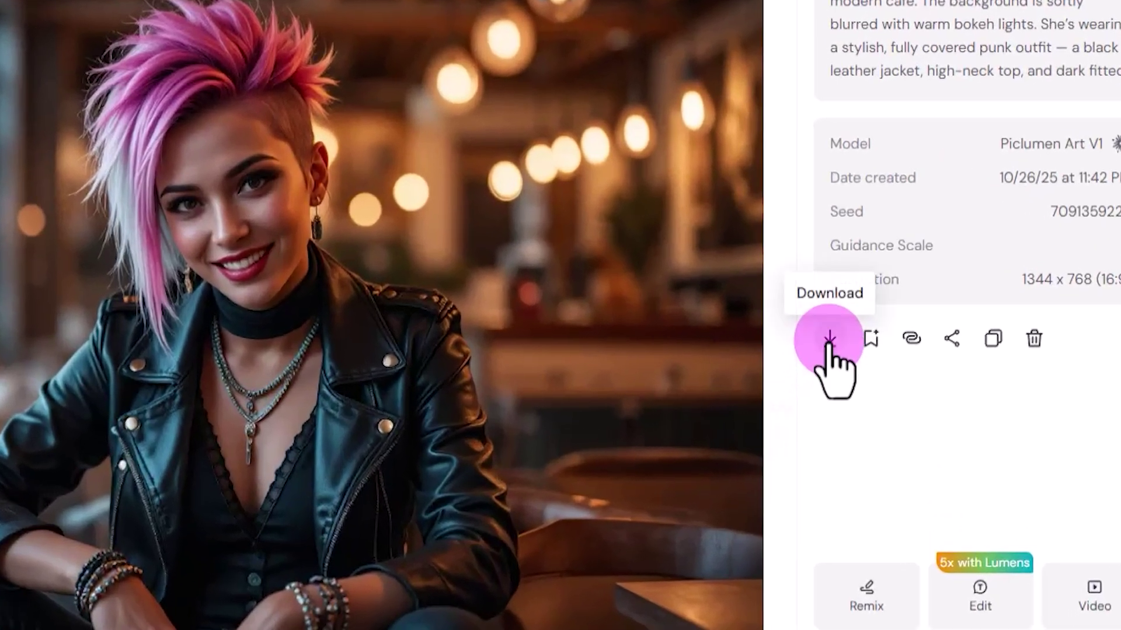
pyautogui.click(829, 339)
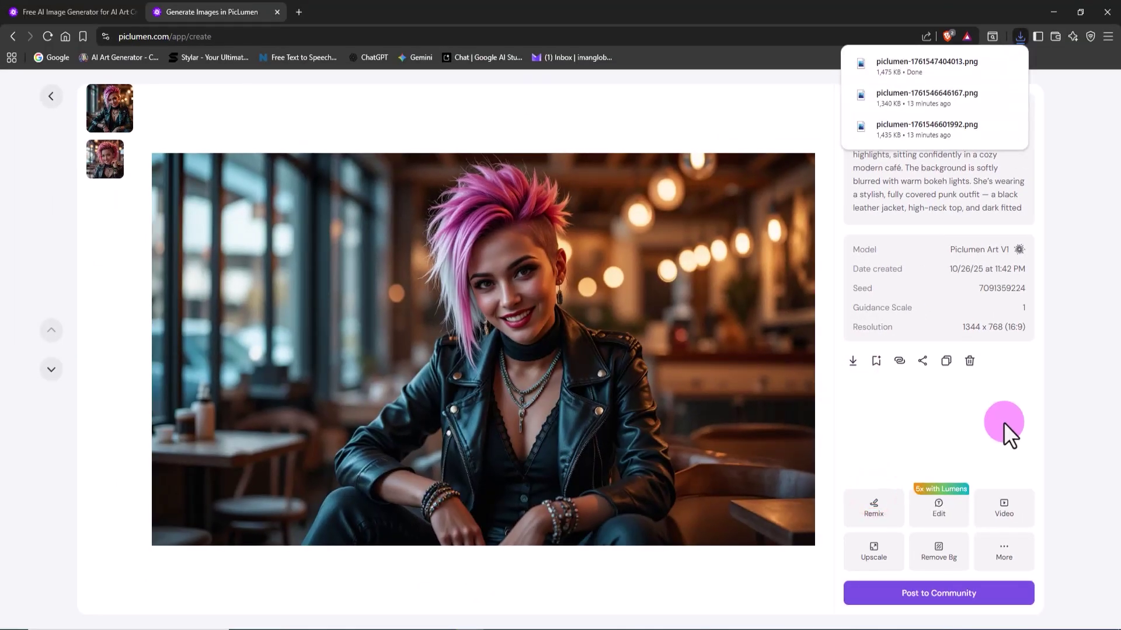
pyautogui.click(793, 2)
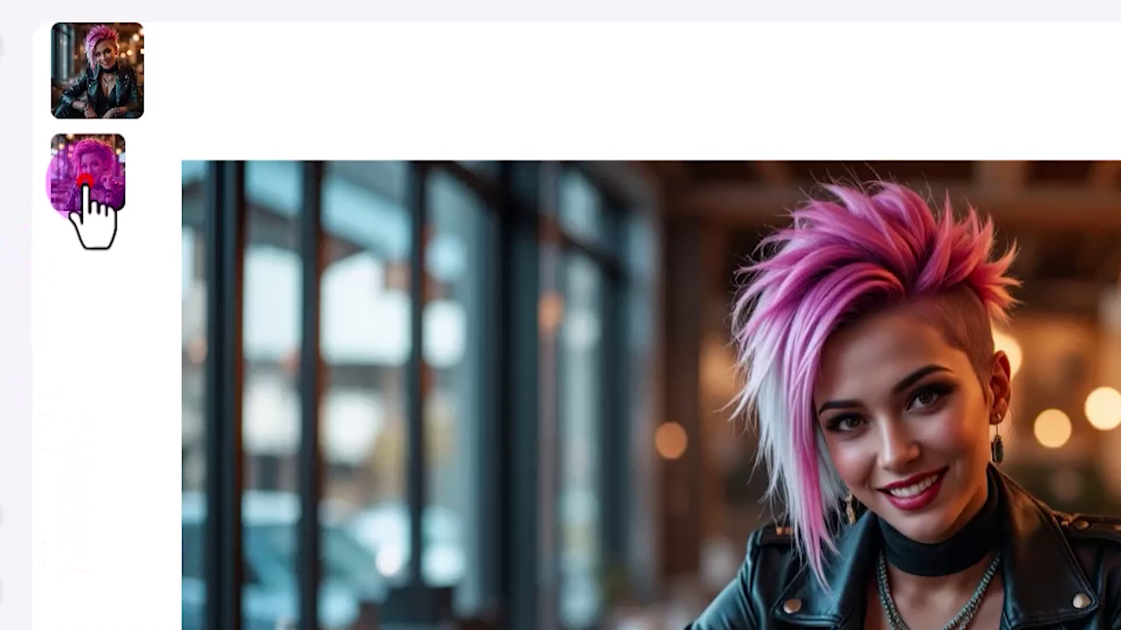
pyautogui.click(84, 184)
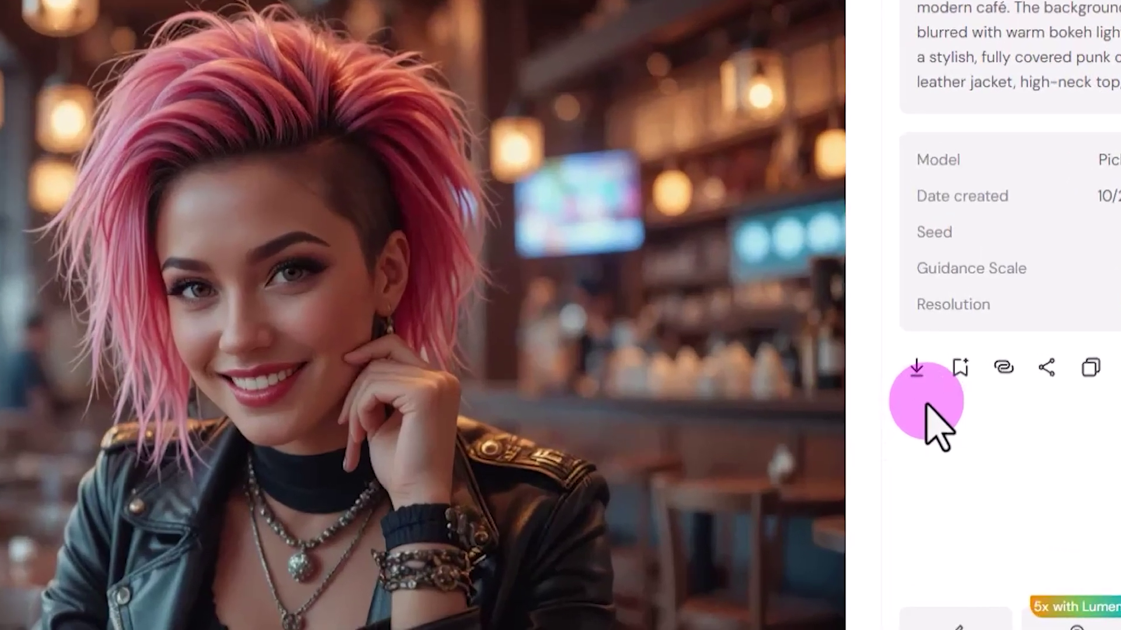
pyautogui.click(852, 361)
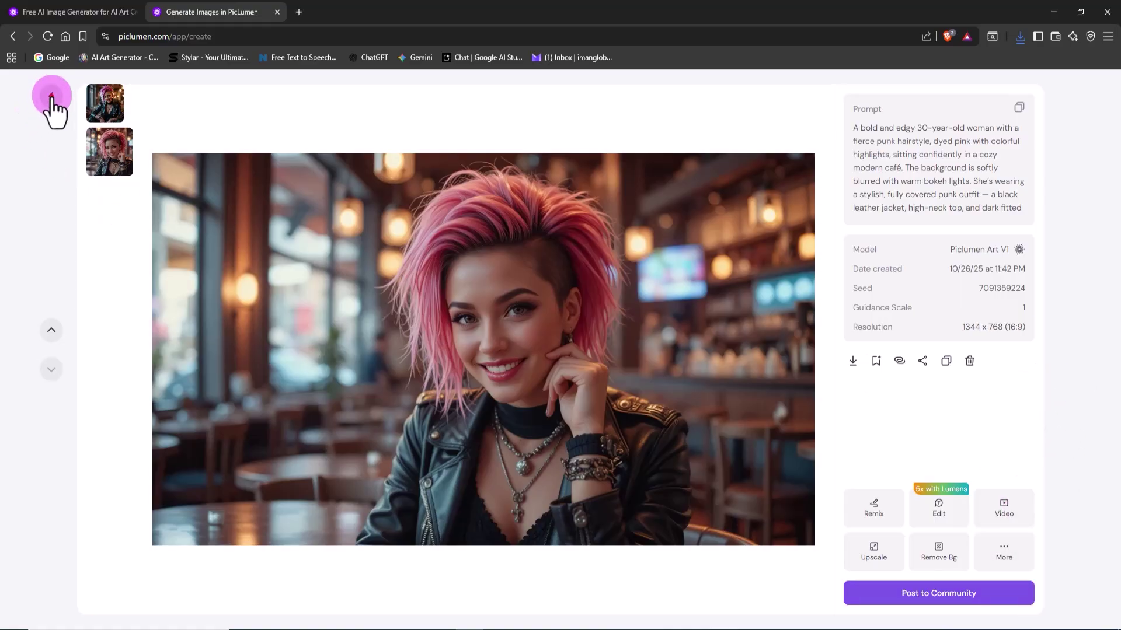
# Step: Delete the punk woman prompt and paste the teenage Barcelona-jersey footballer prompt in 3D cartoon style
pyautogui.click(52, 95)
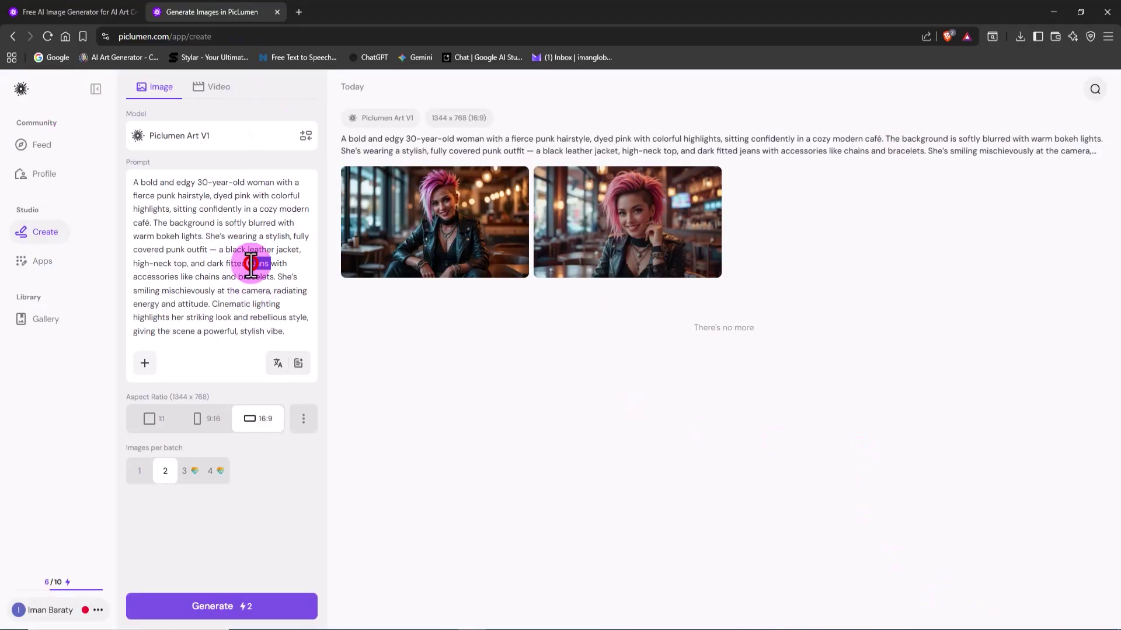
pyautogui.hotkey('ctrl', 'a')
pyautogui.press('BackSpace')
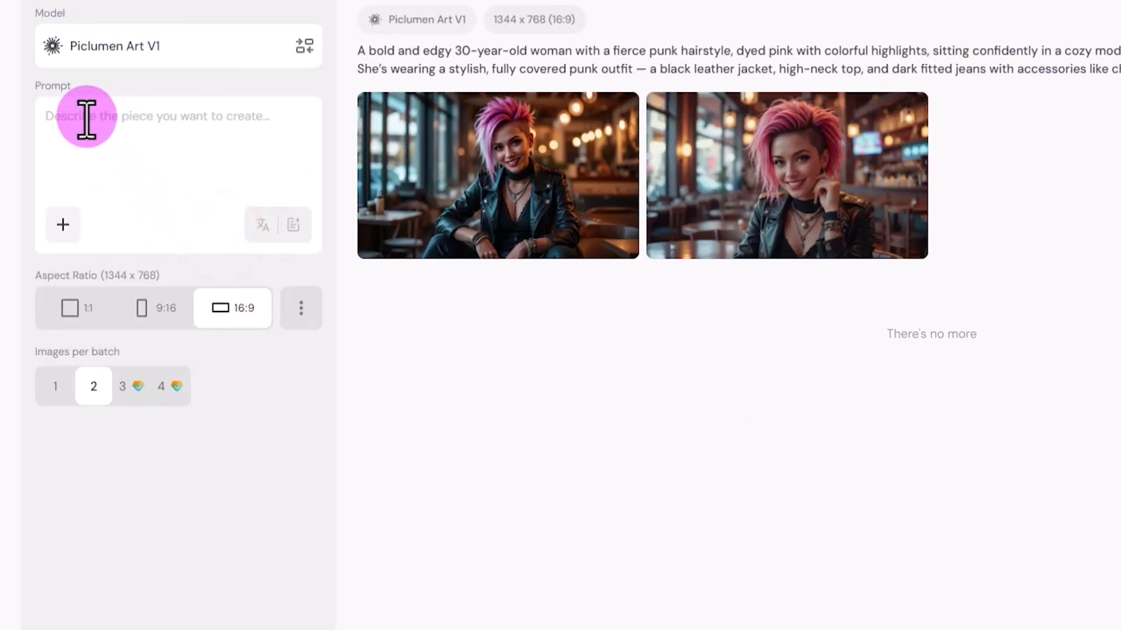
pyautogui.rightClick(86, 117)
pyautogui.click(168, 292)
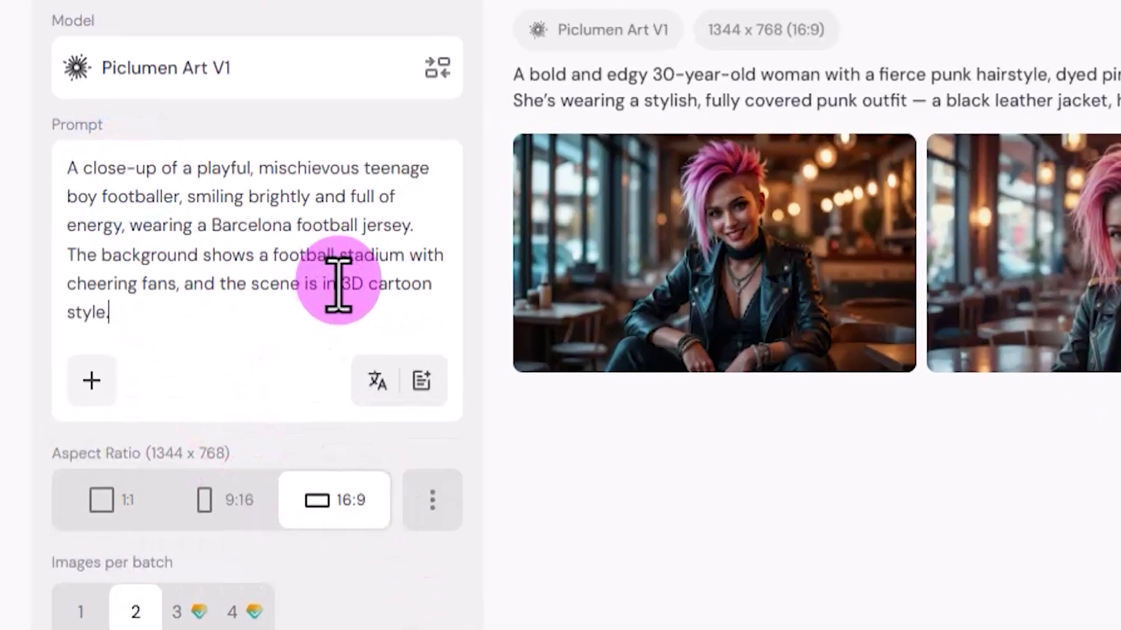
pyautogui.moveTo(236, 196); pyautogui.dragTo(276, 219)
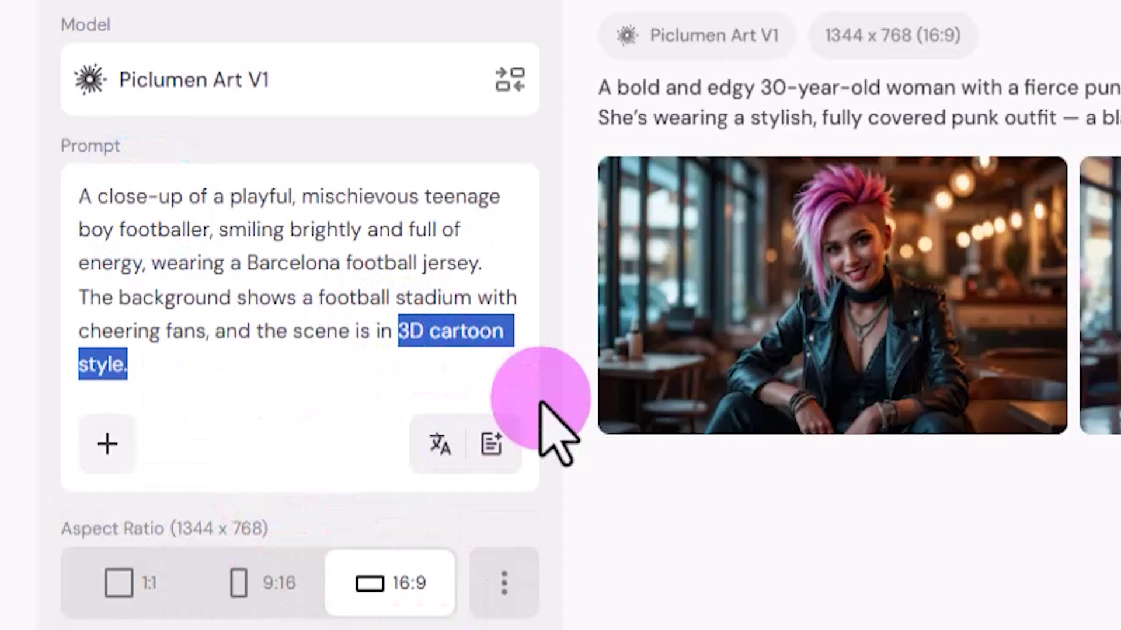
pyautogui.click(497, 370)
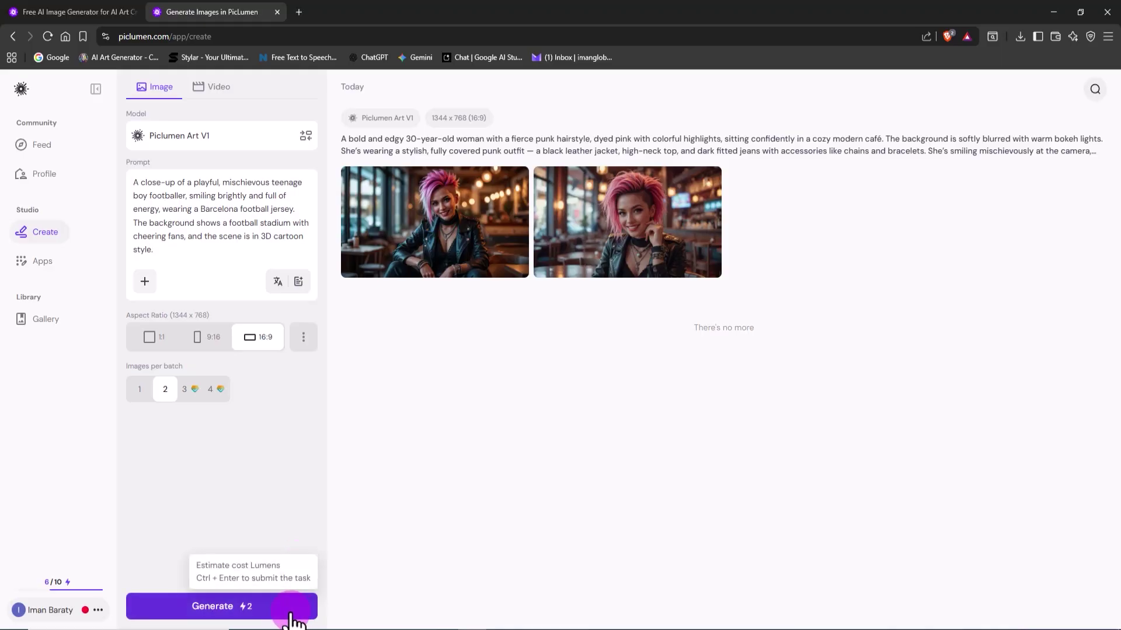
# Step: Generate from the footballer prompt and download both 16:9 cartoon Barcelona-jersey images
pyautogui.click(291, 605)
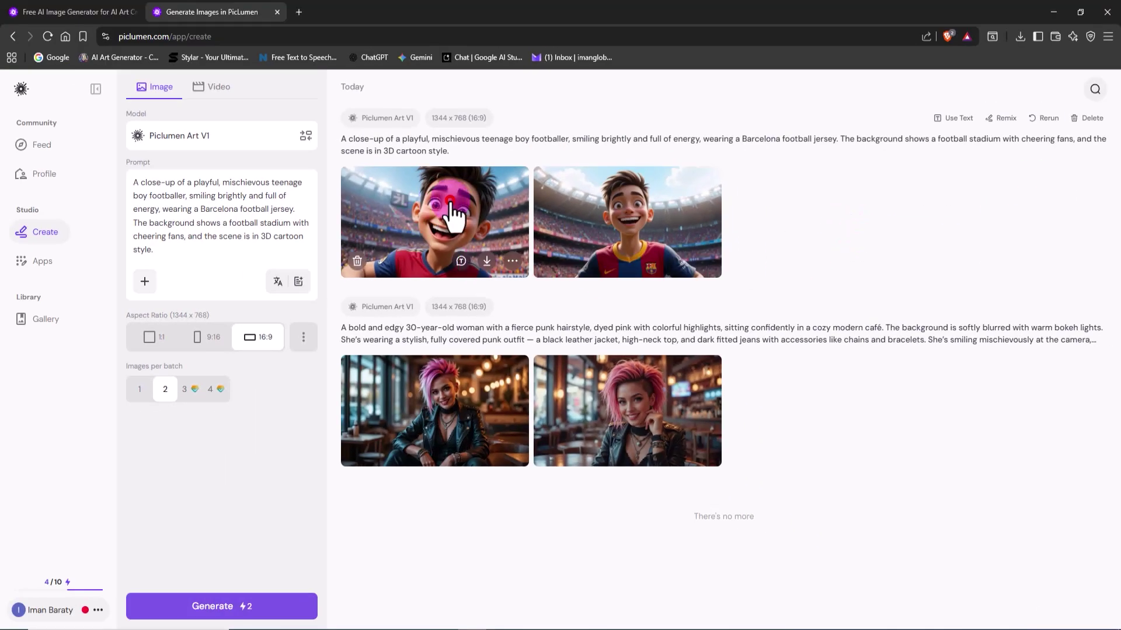
pyautogui.click(452, 217)
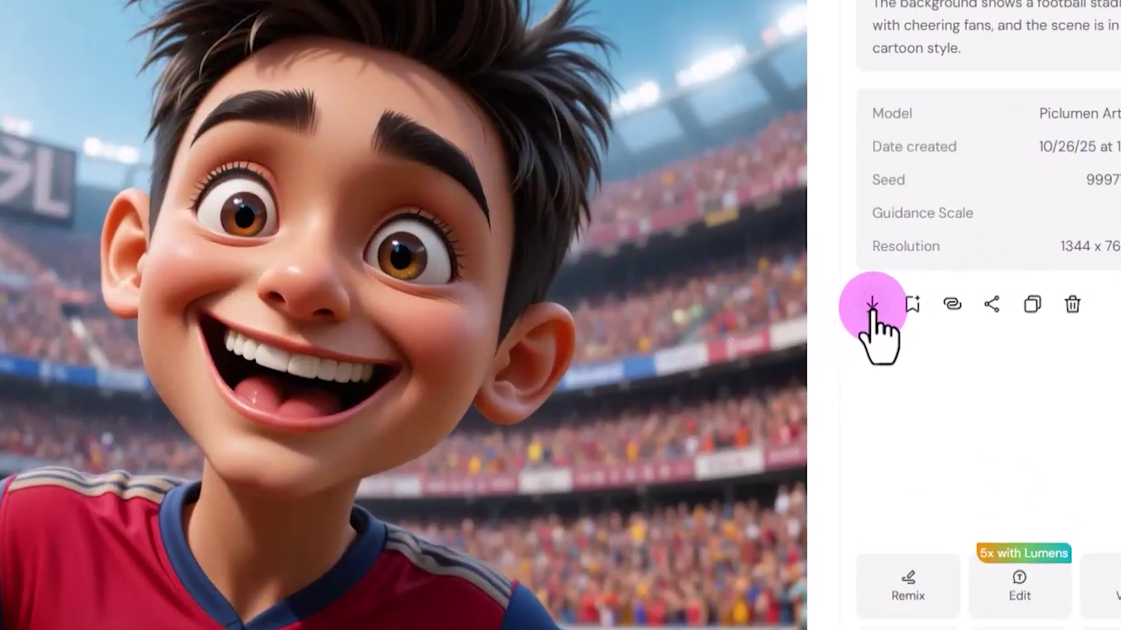
pyautogui.click(852, 344)
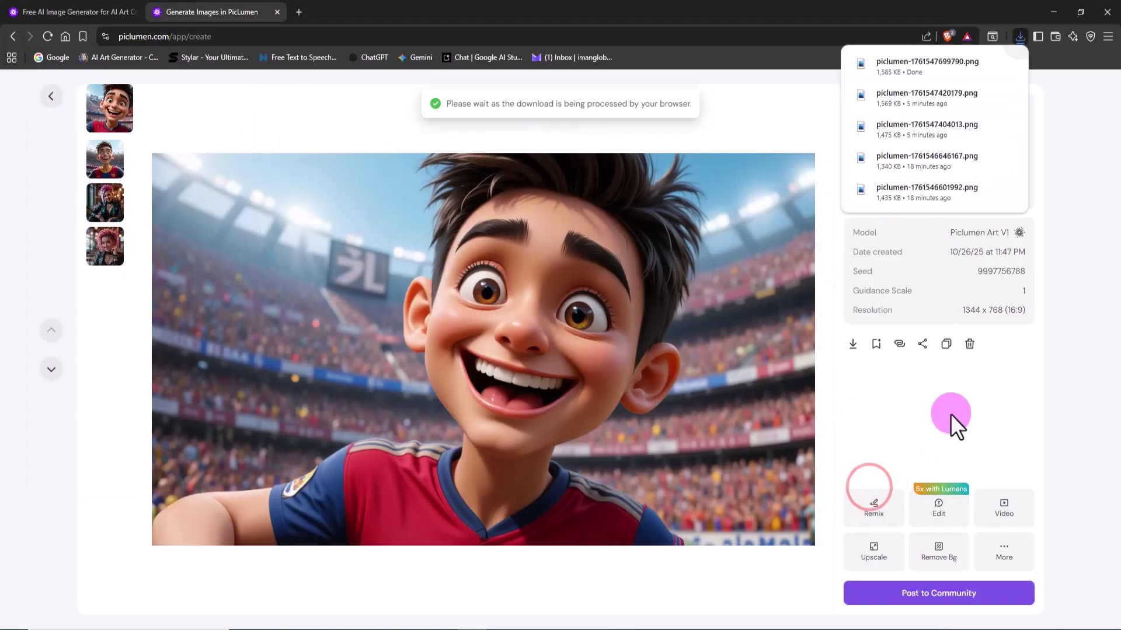
pyautogui.click(952, 411)
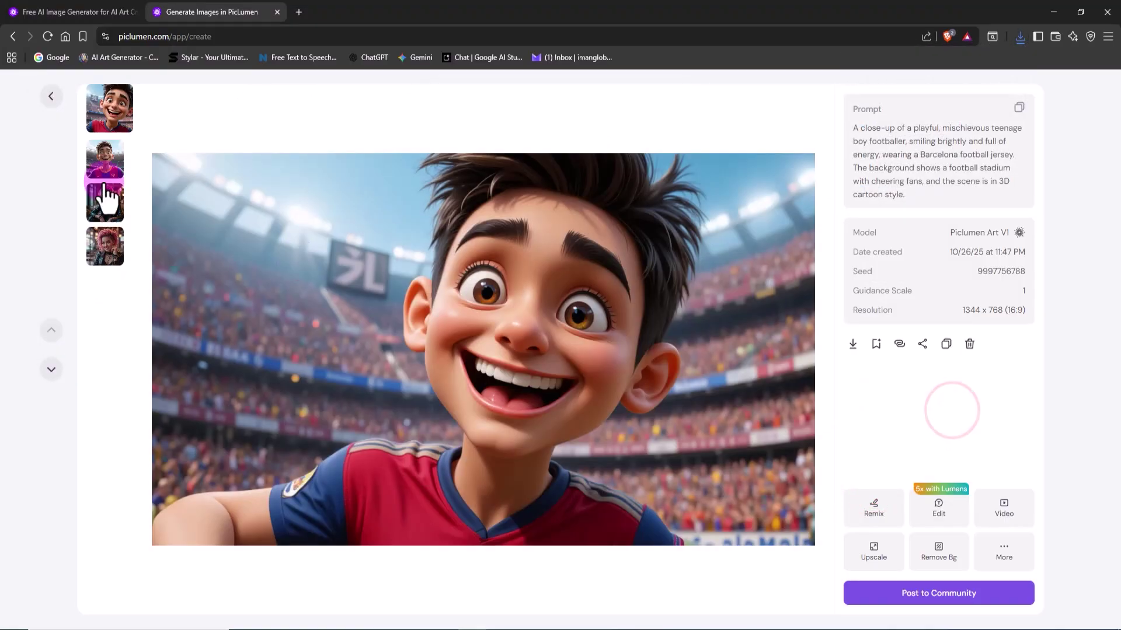
pyautogui.click(107, 158)
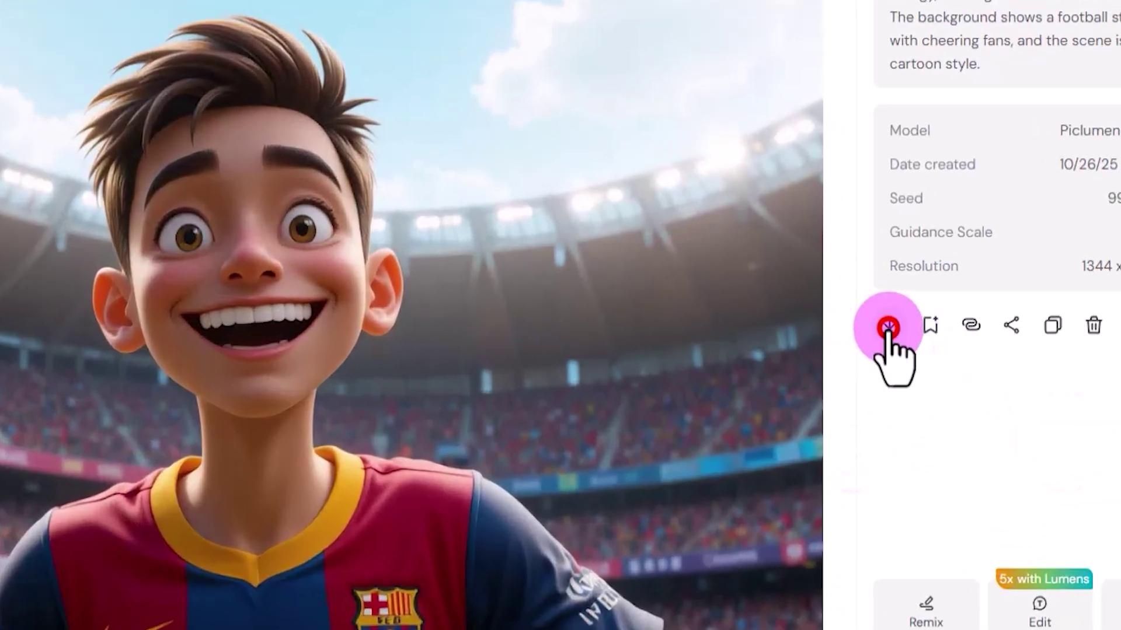
pyautogui.click(888, 328)
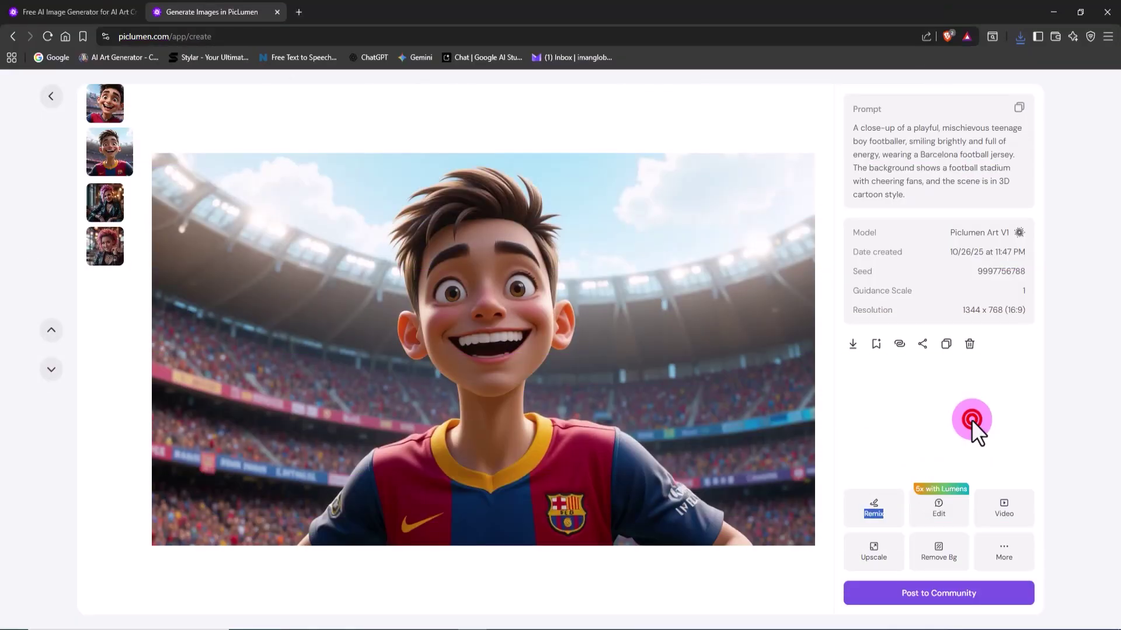
# Step: Replace the footballer prompt with the IMAN GLOBAL shampoo-splash prompt and generate two 16:9 images
pyautogui.click(50, 96)
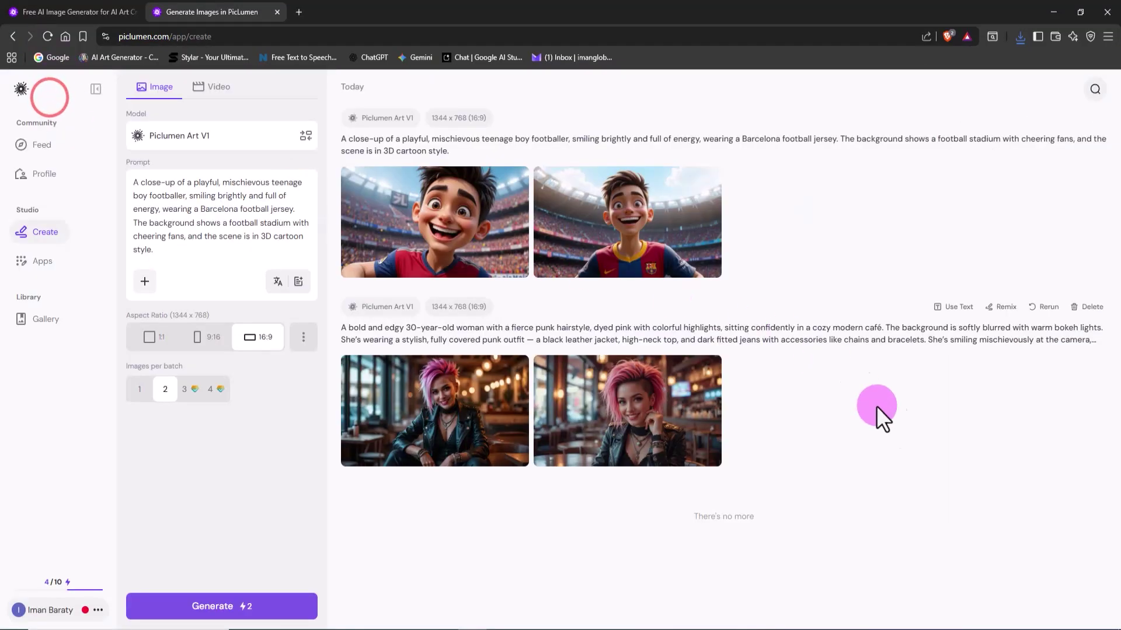
pyautogui.click(986, 622)
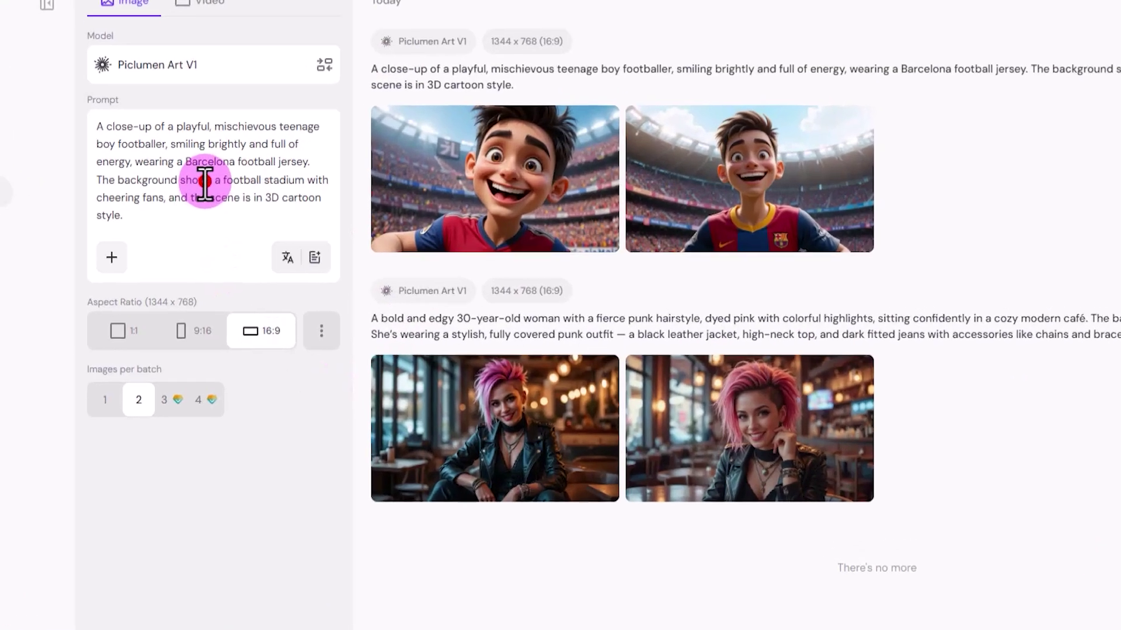
pyautogui.tripleClick(215, 224)
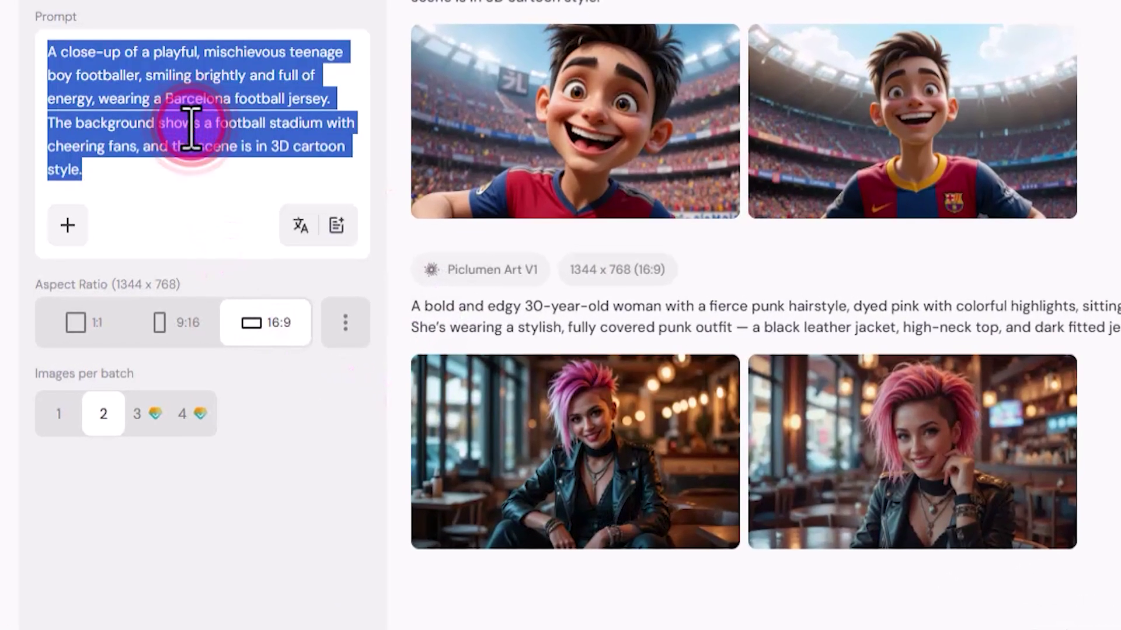
pyautogui.press('BackSpace')
pyautogui.rightClick(195, 76)
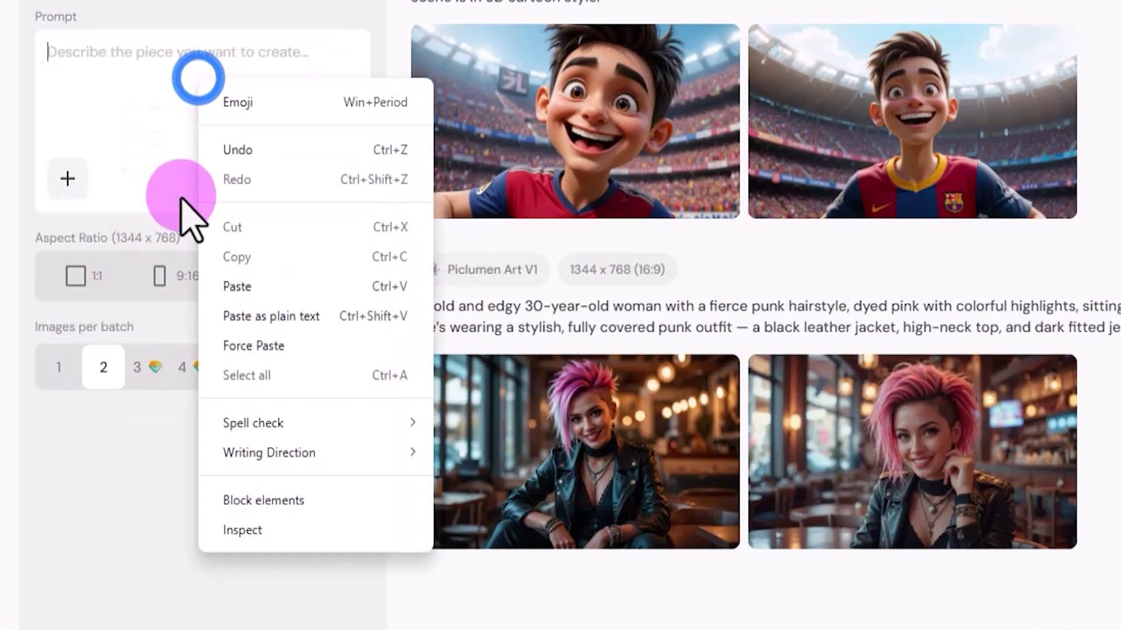
pyautogui.click(275, 287)
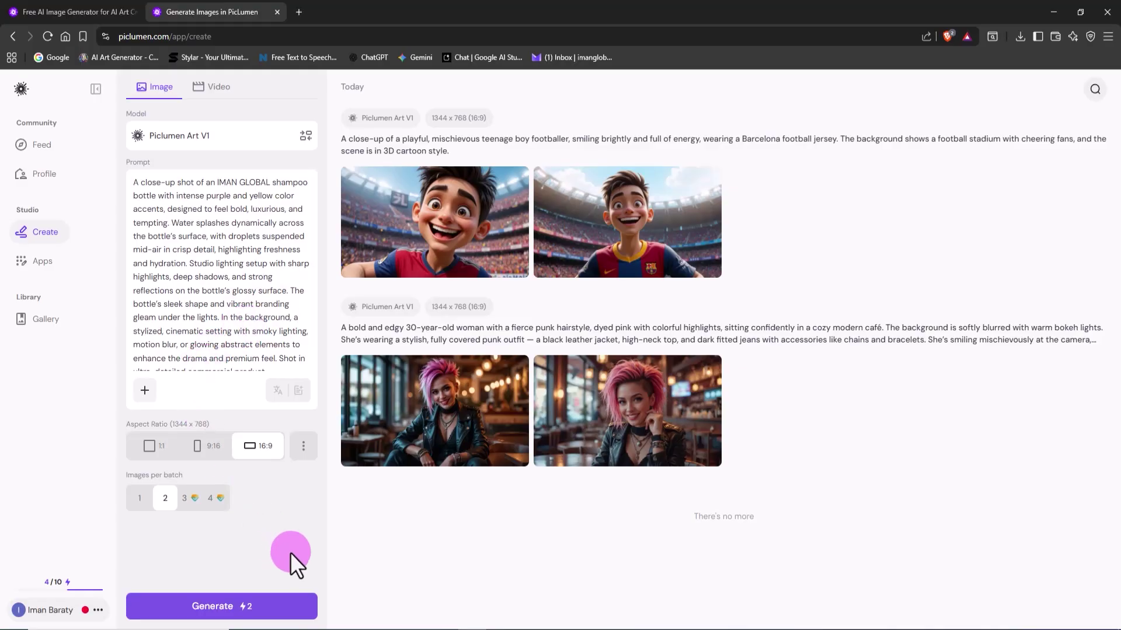
pyautogui.click(291, 605)
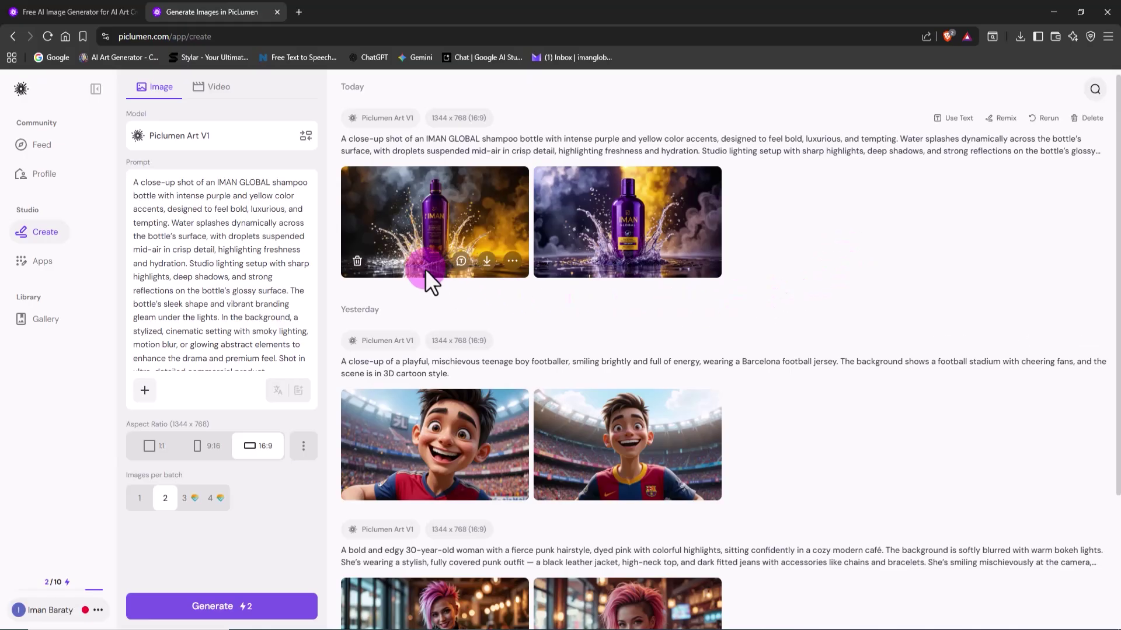
# Step: Open the second IMAN GLOBAL shampoo image full-screen and zoom in on the bottle
pyautogui.click(486, 225)
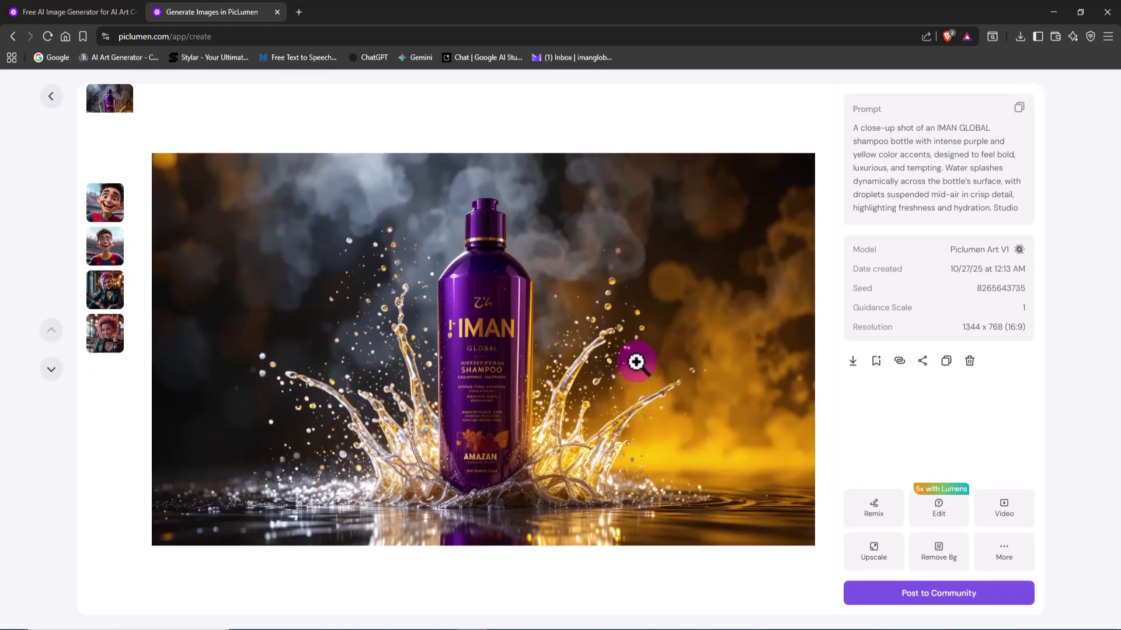
pyautogui.click(96, 156)
pyautogui.click(496, 398)
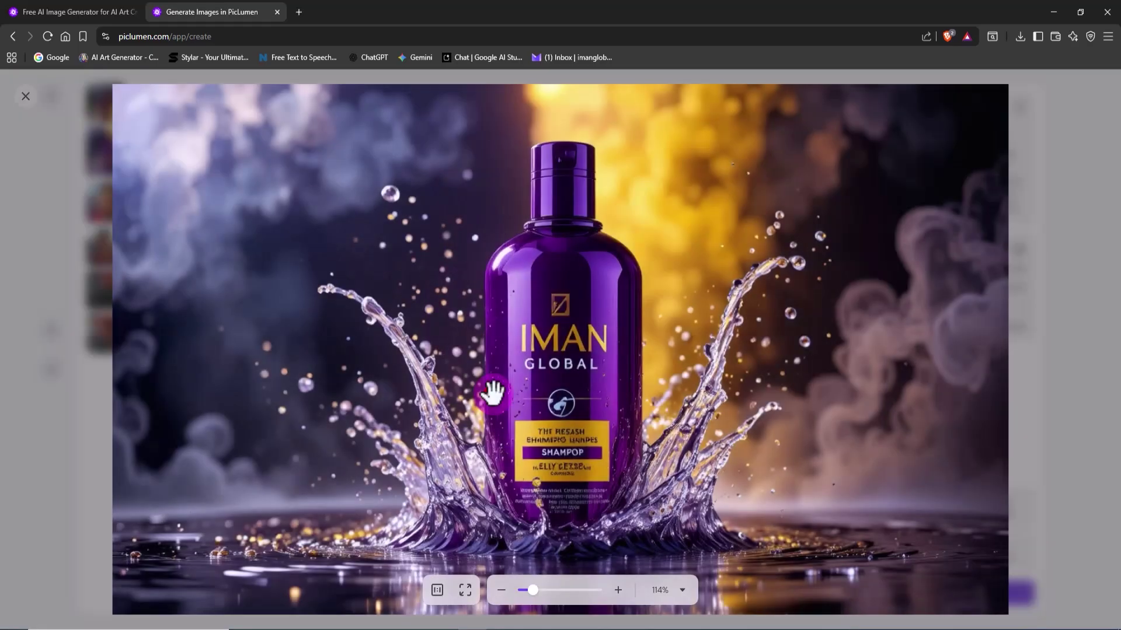
pyautogui.moveTo(532, 591)
pyautogui.mouseDown()
pyautogui.moveTo(551, 591)
pyautogui.moveTo(532, 591)
pyautogui.mouseUp()
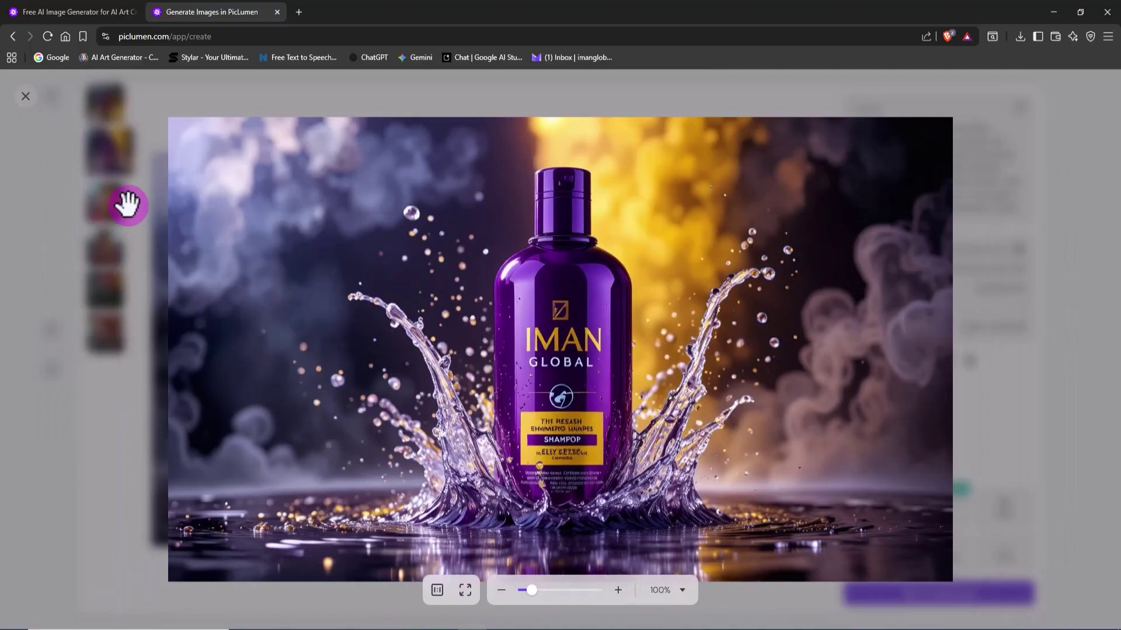
pyautogui.click(26, 97)
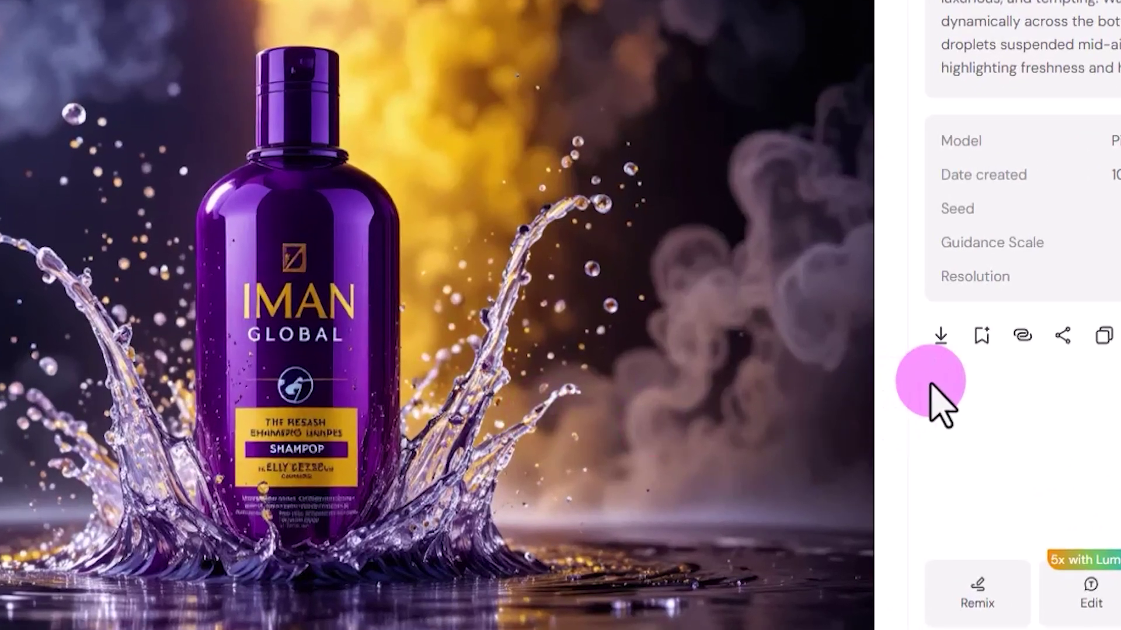
# Step: Download the 1344 x 768 shampoo image, view it fitted to screen, then return to history
pyautogui.click(937, 334)
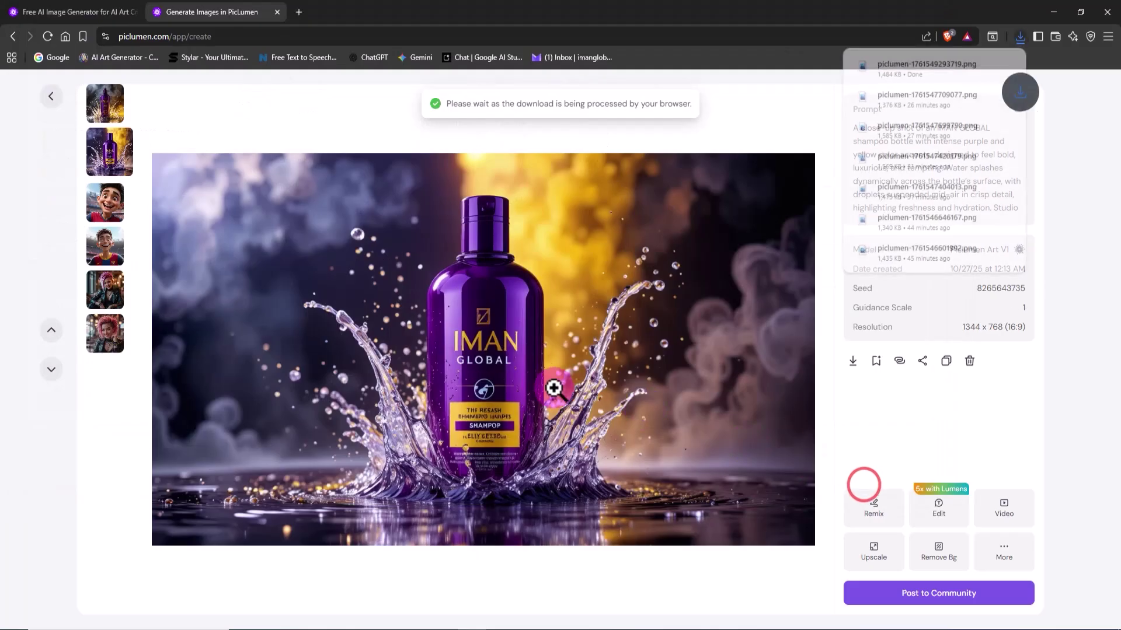
pyautogui.click(487, 350)
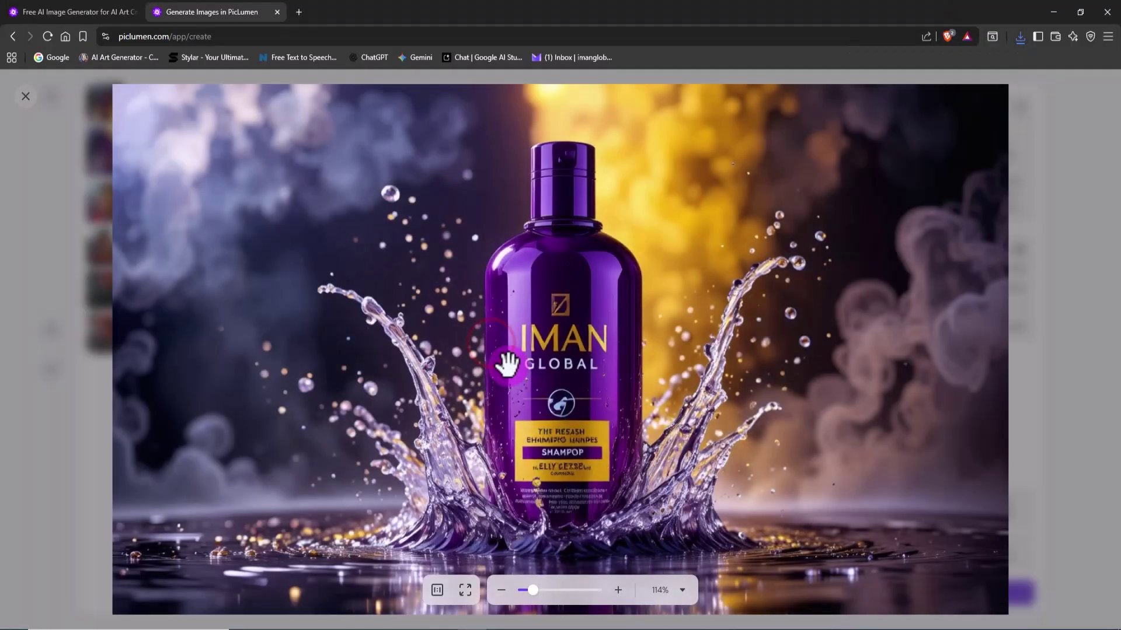
pyautogui.click(466, 591)
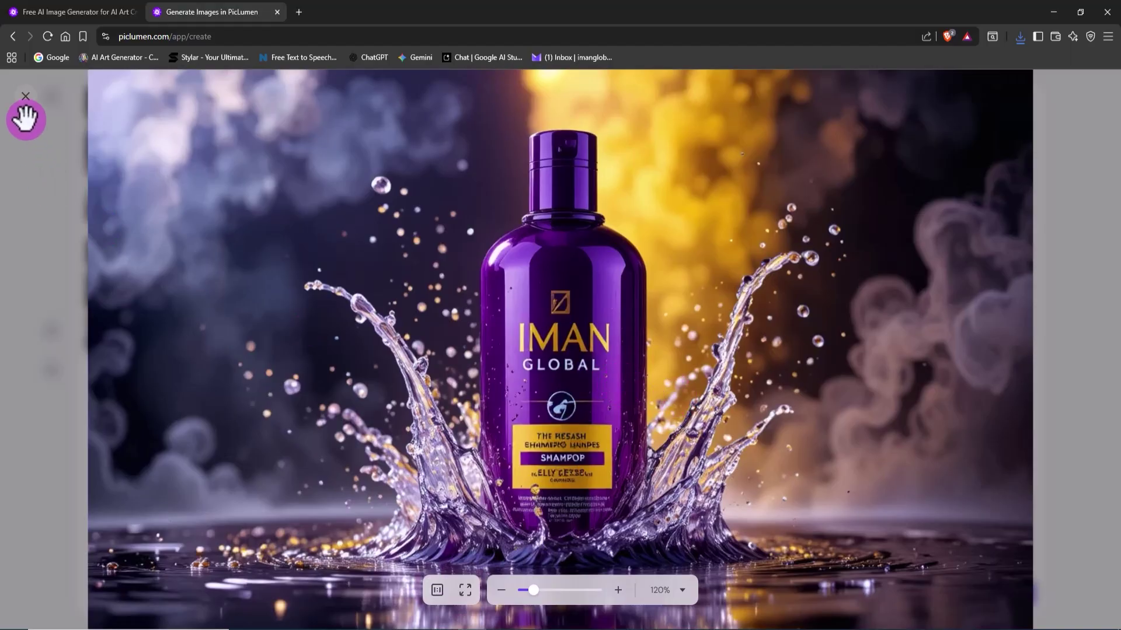
pyautogui.click(27, 94)
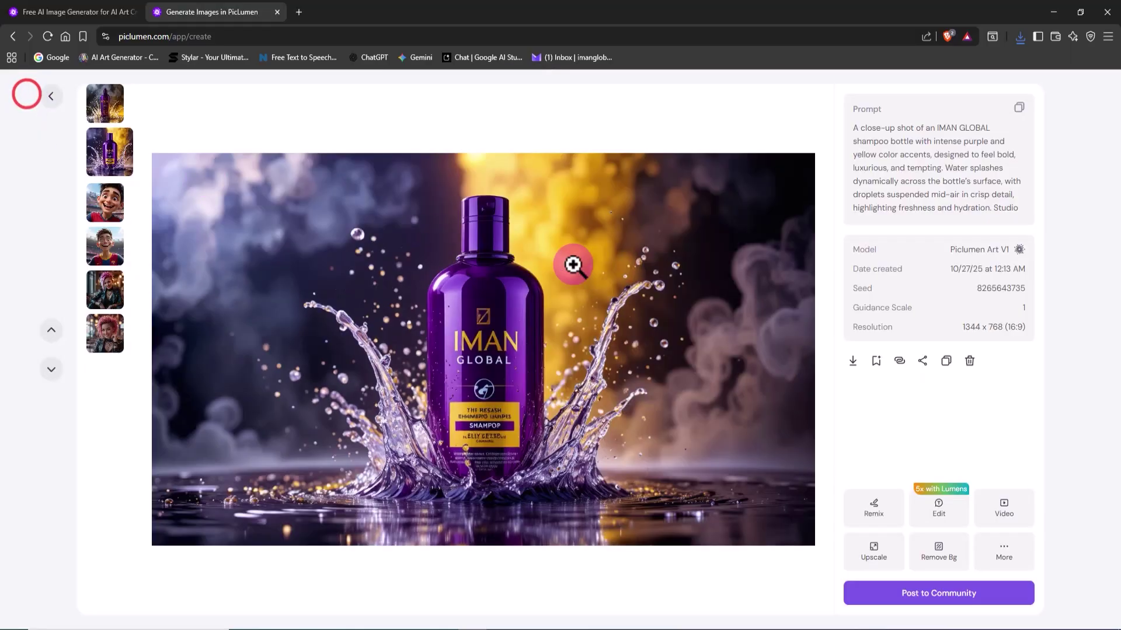
pyautogui.click(51, 94)
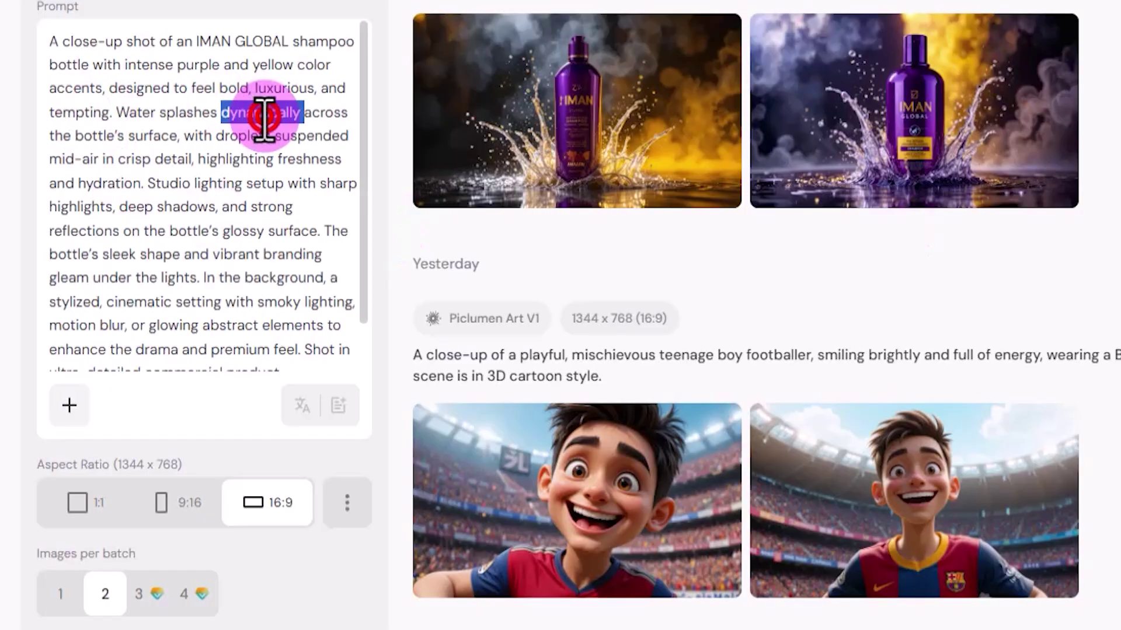
# Step: Replace the shampoo prompt with the golden-sunlight New York aerial prompt and generate
pyautogui.tripleClick(264, 113)
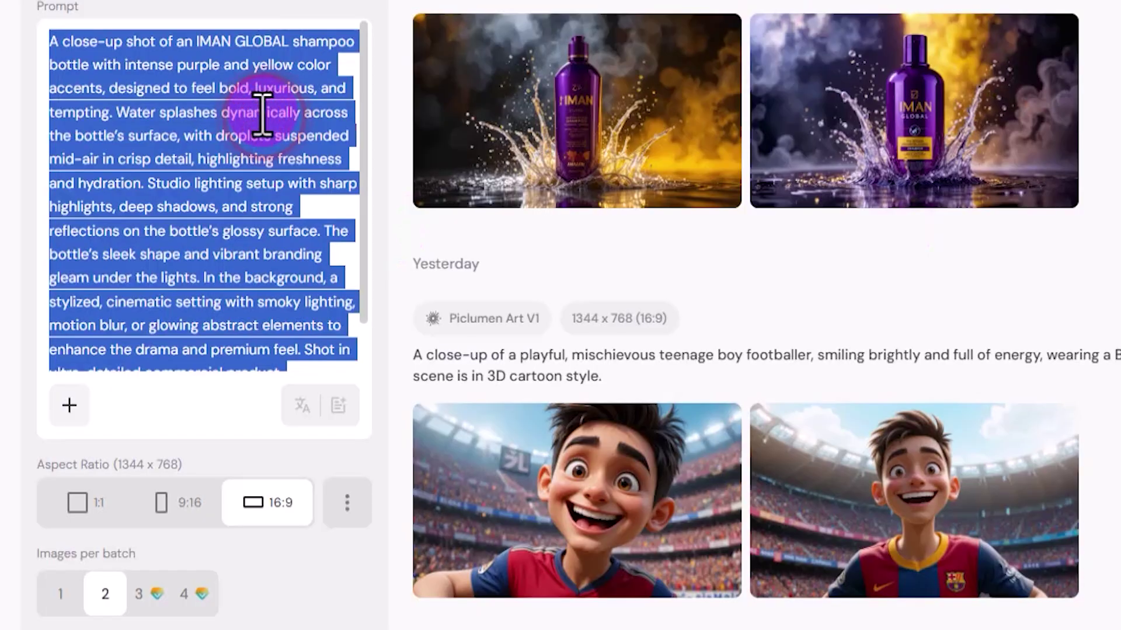
pyautogui.press('BackSpace')
pyautogui.rightClick(242, 94)
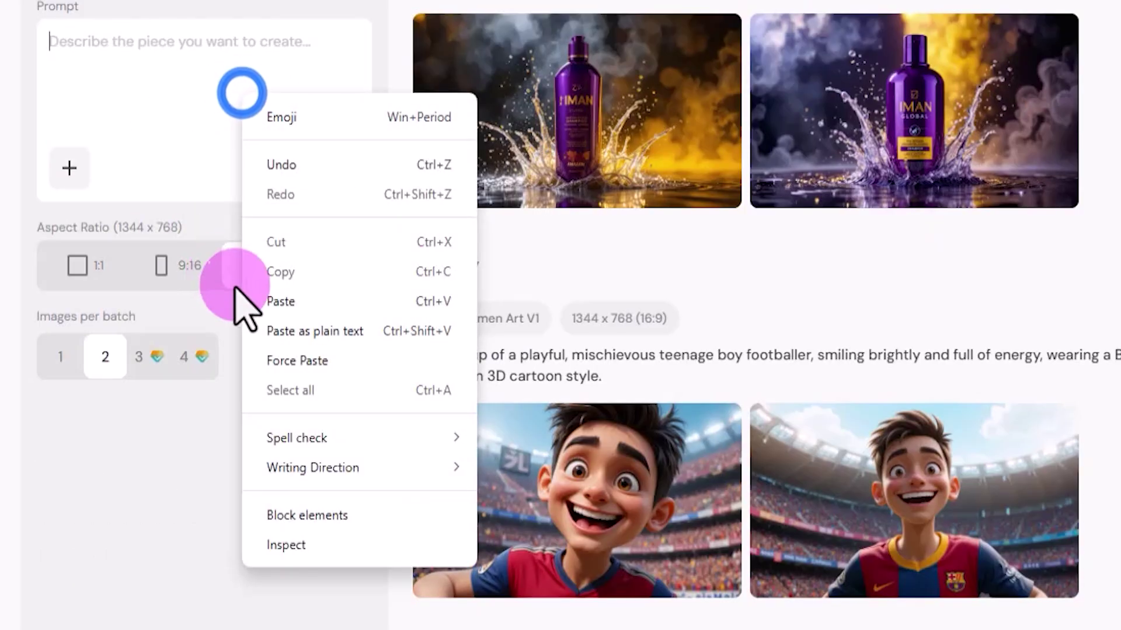
pyautogui.click(286, 299)
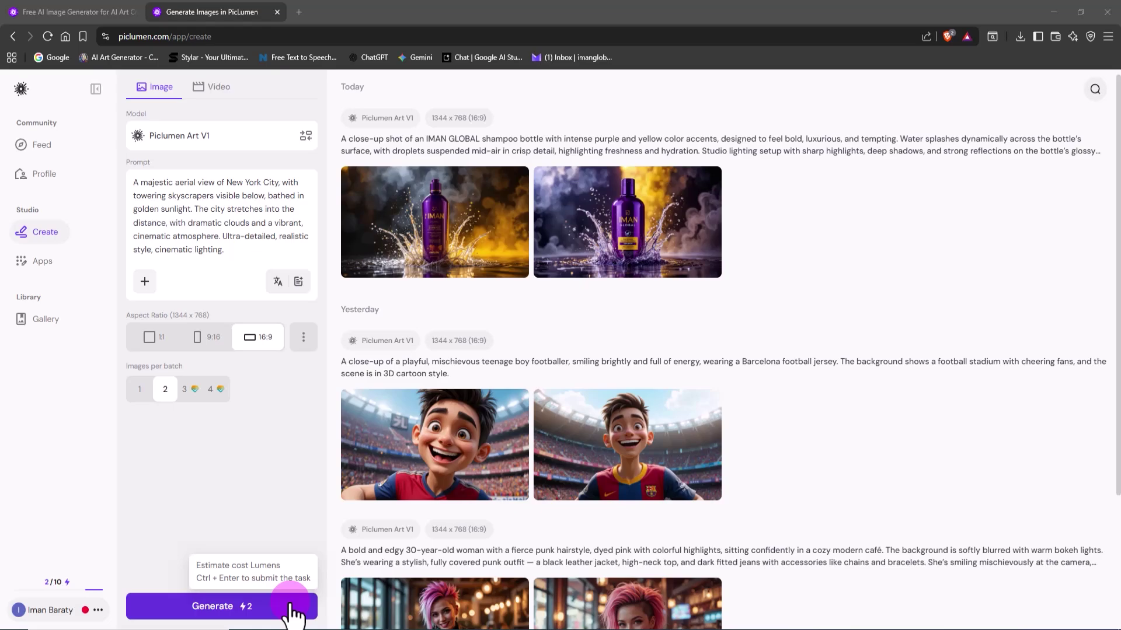
pyautogui.click(292, 610)
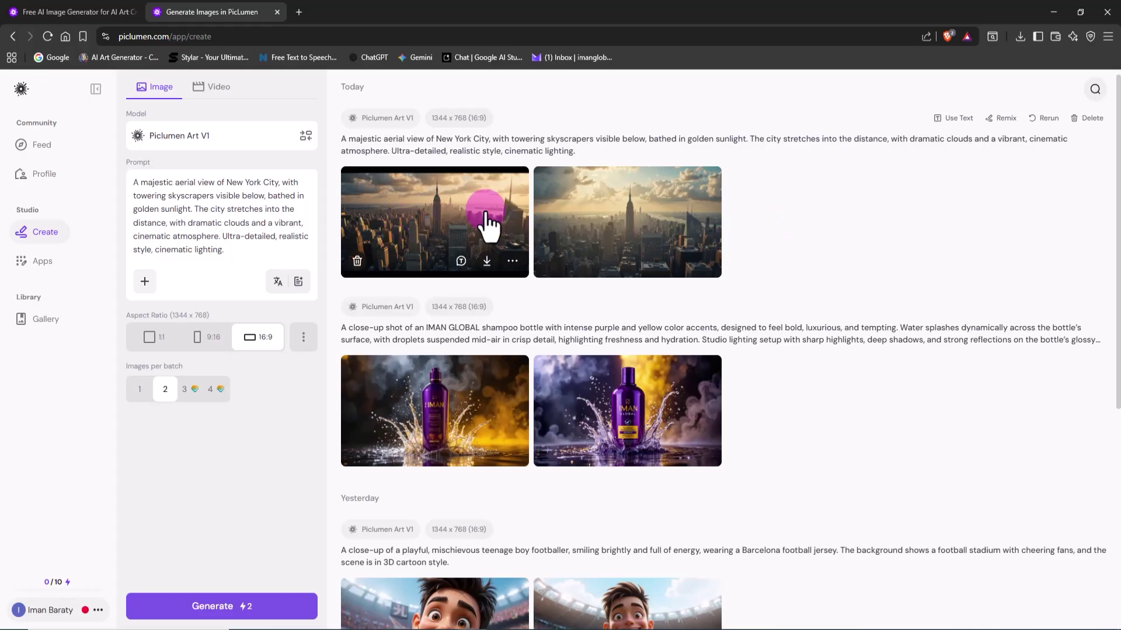
# Step: Open the first New York skyline image full-screen, zoom in and pan around it
pyautogui.click(485, 211)
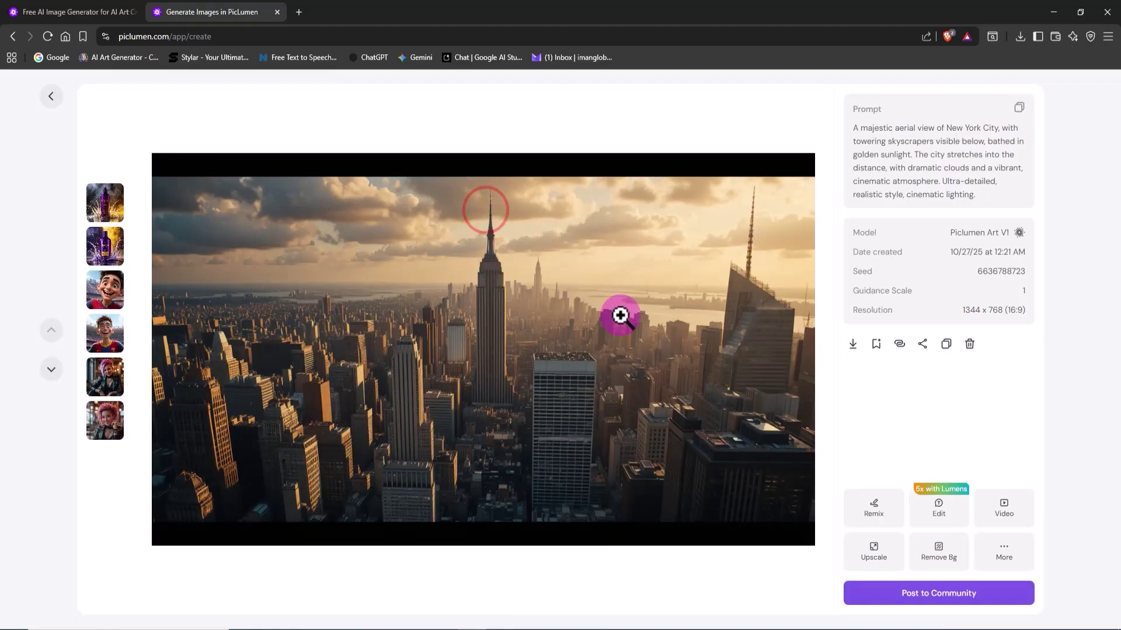
pyautogui.click(577, 365)
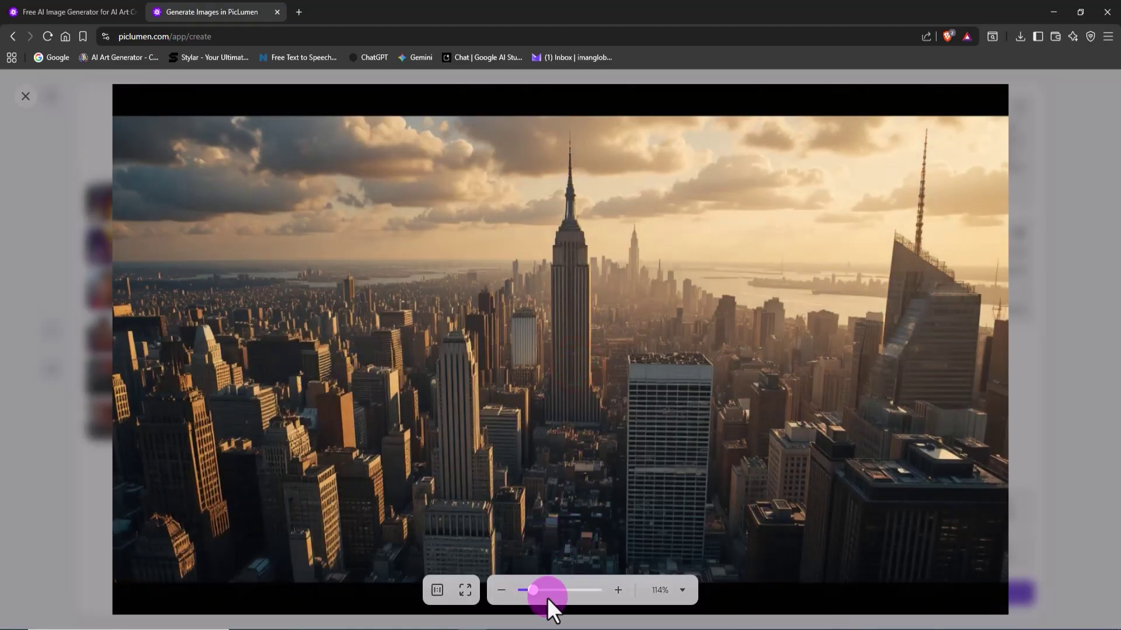
pyautogui.moveTo(532, 589)
pyautogui.mouseDown()
pyautogui.moveTo(541, 596)
pyautogui.moveTo(544, 582)
pyautogui.mouseUp()
pyautogui.moveTo(731, 308)
pyautogui.mouseDown()
pyautogui.moveTo(686, 333)
pyautogui.moveTo(488, 335)
pyautogui.moveTo(748, 305)
pyautogui.mouseUp()
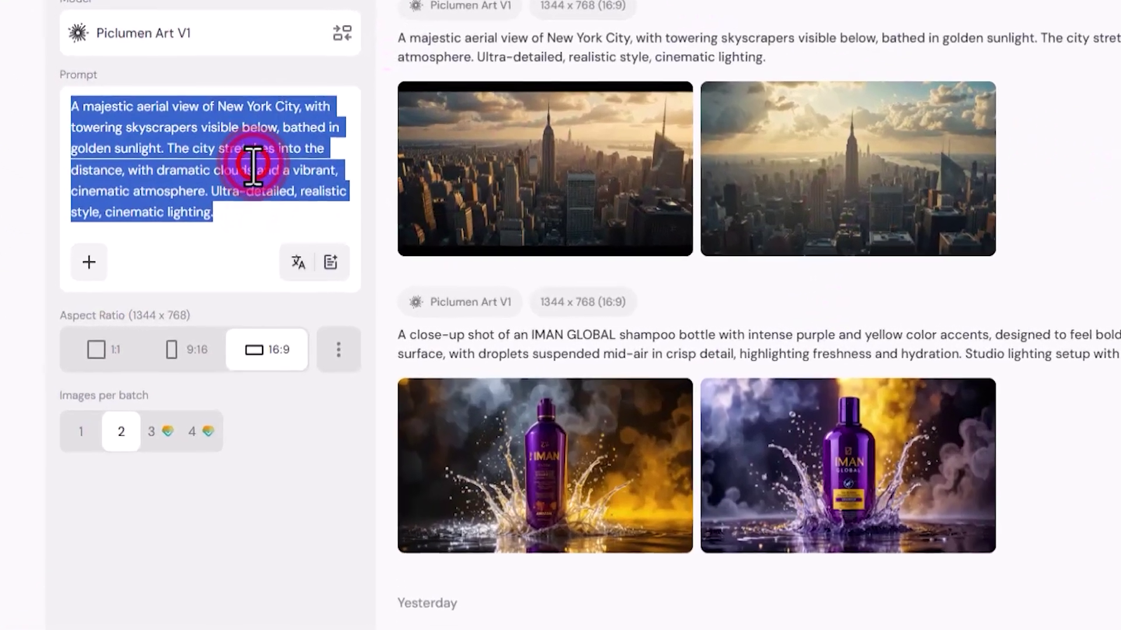
# Step: Replace the New York prompt with the small-bird close-up prompt and generate two images
pyautogui.press('BackSpace')
pyautogui.rightClick(175, 100)
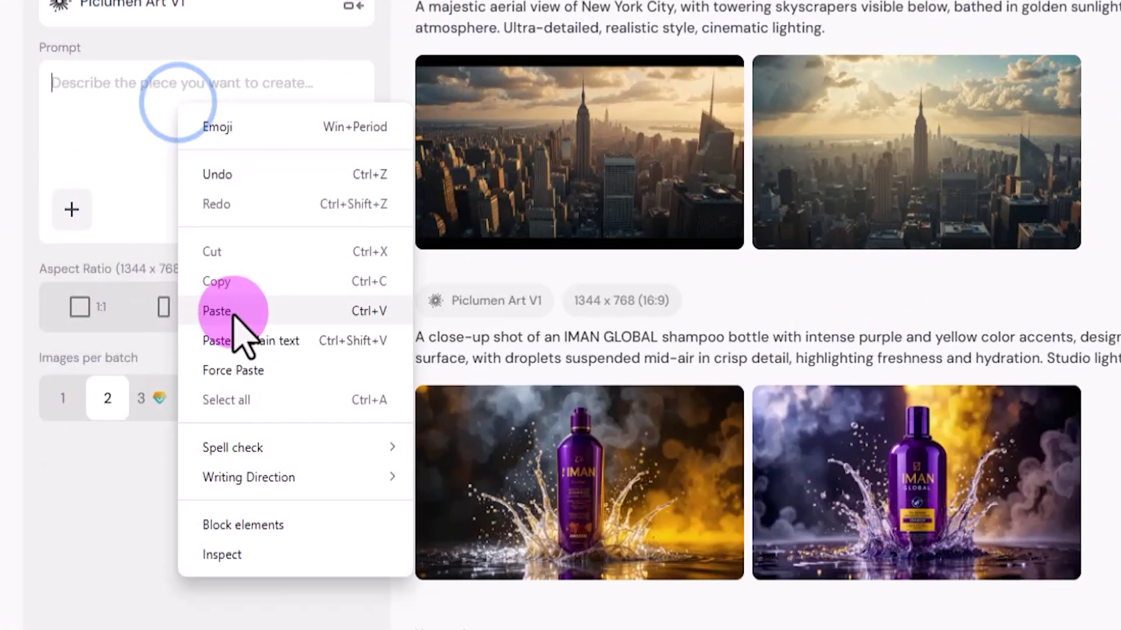
pyautogui.click(236, 378)
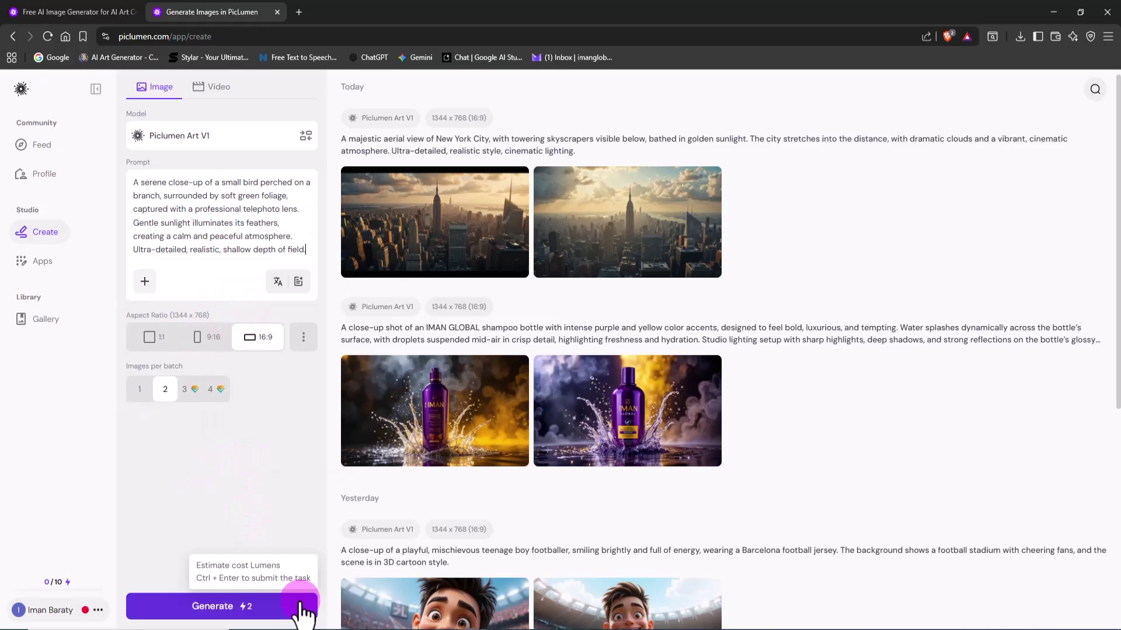
pyautogui.click(299, 601)
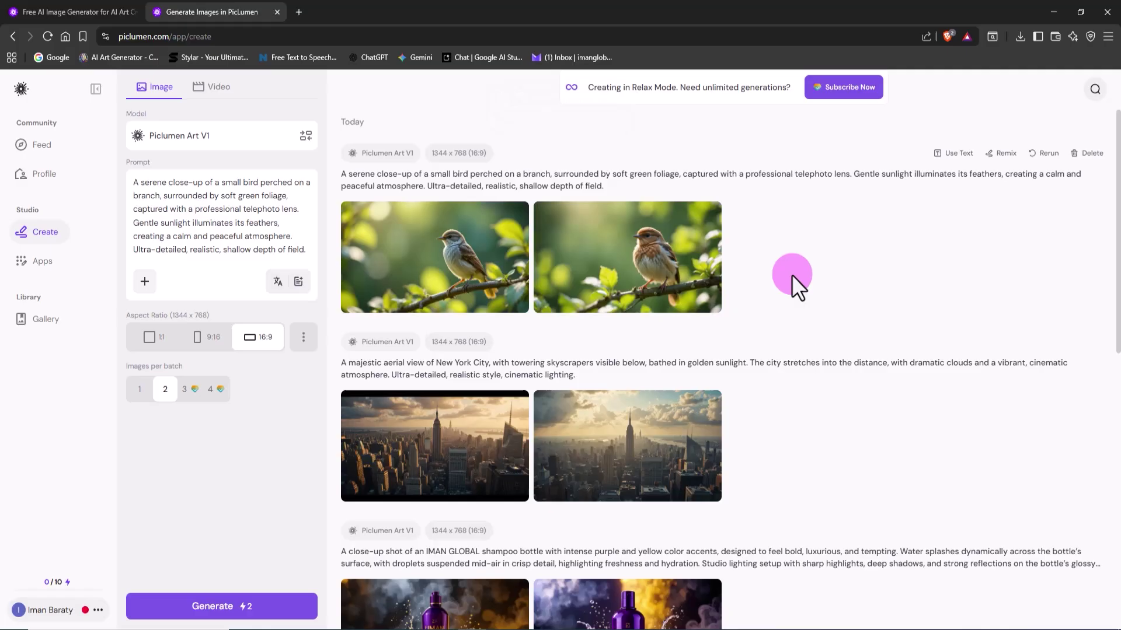
# Step: Compare the first and brown second bird images, then enlarge the first one full screen
pyautogui.click(457, 240)
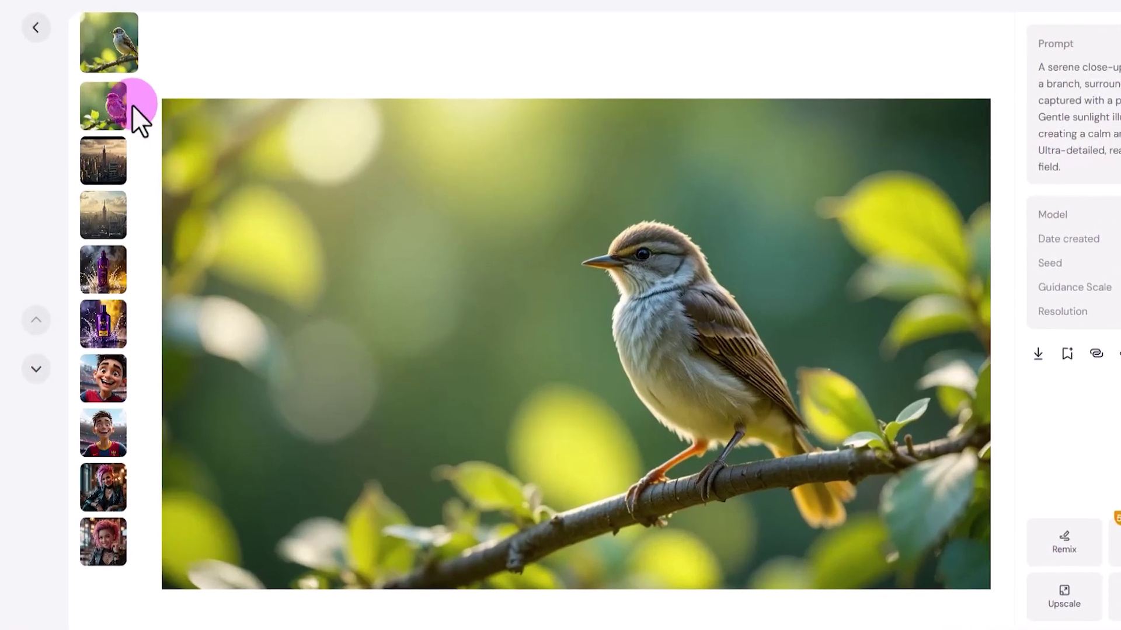
pyautogui.click(109, 161)
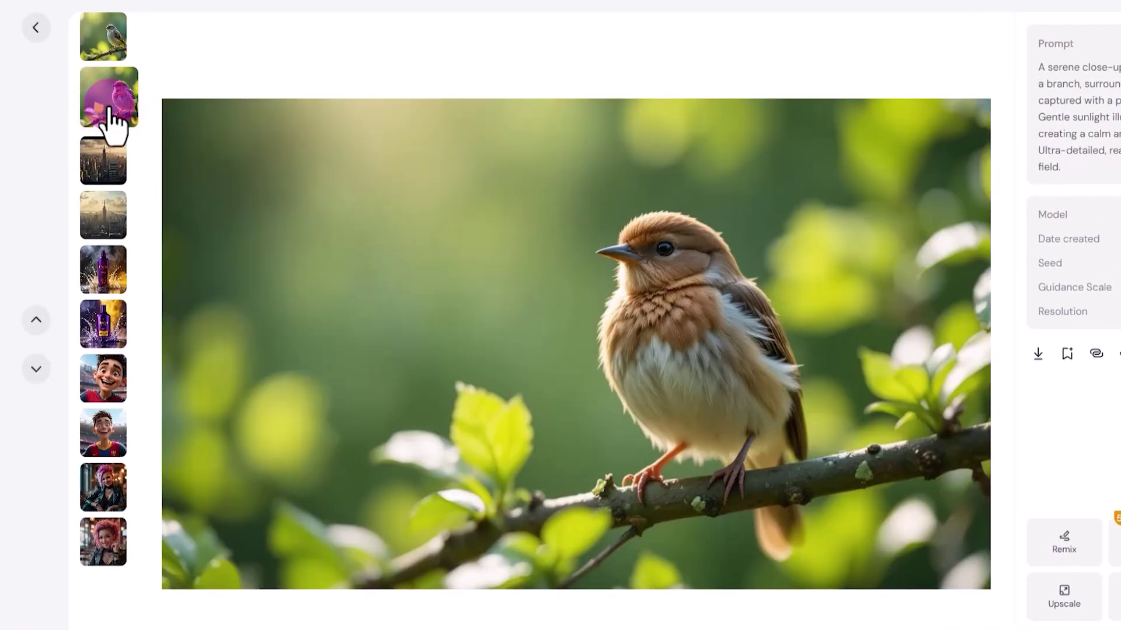
pyautogui.click(97, 40)
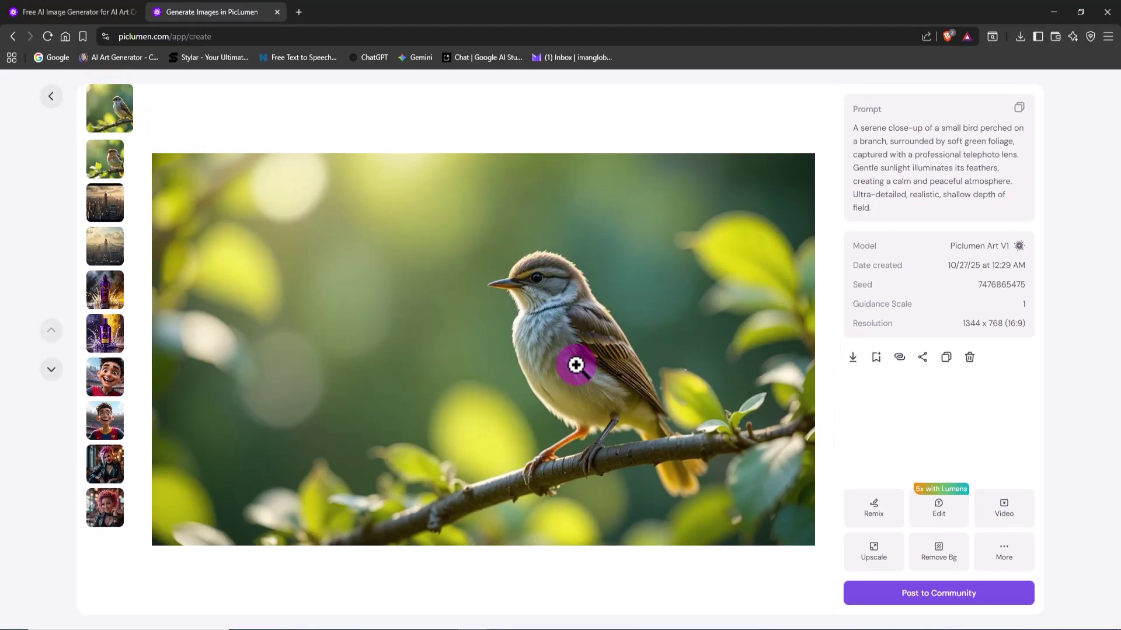
pyautogui.click(518, 339)
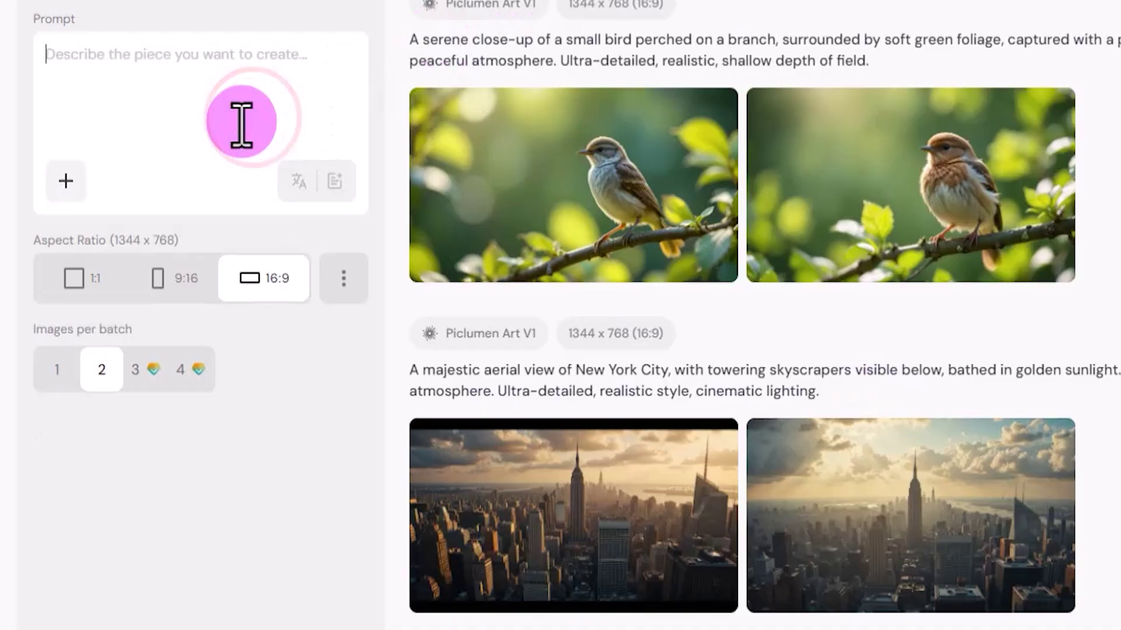
# Step: Paste the giant-robot battlefield prompt, generate, and view the second battlefield image full size
pyautogui.rightClick(175, 195)
pyautogui.click(158, 285)
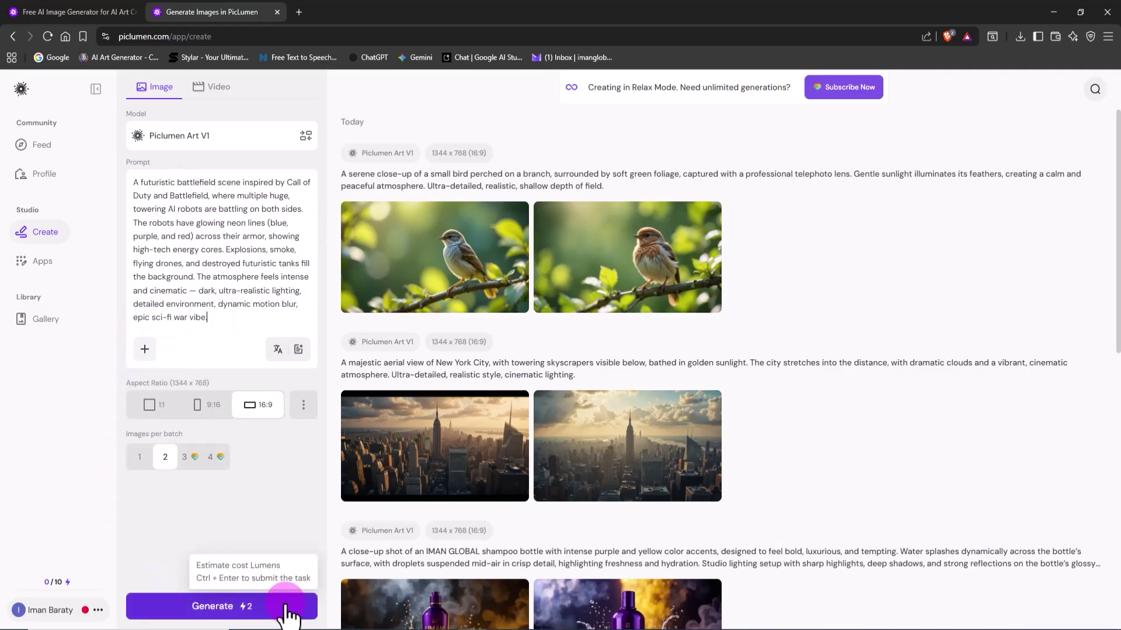
pyautogui.click(284, 606)
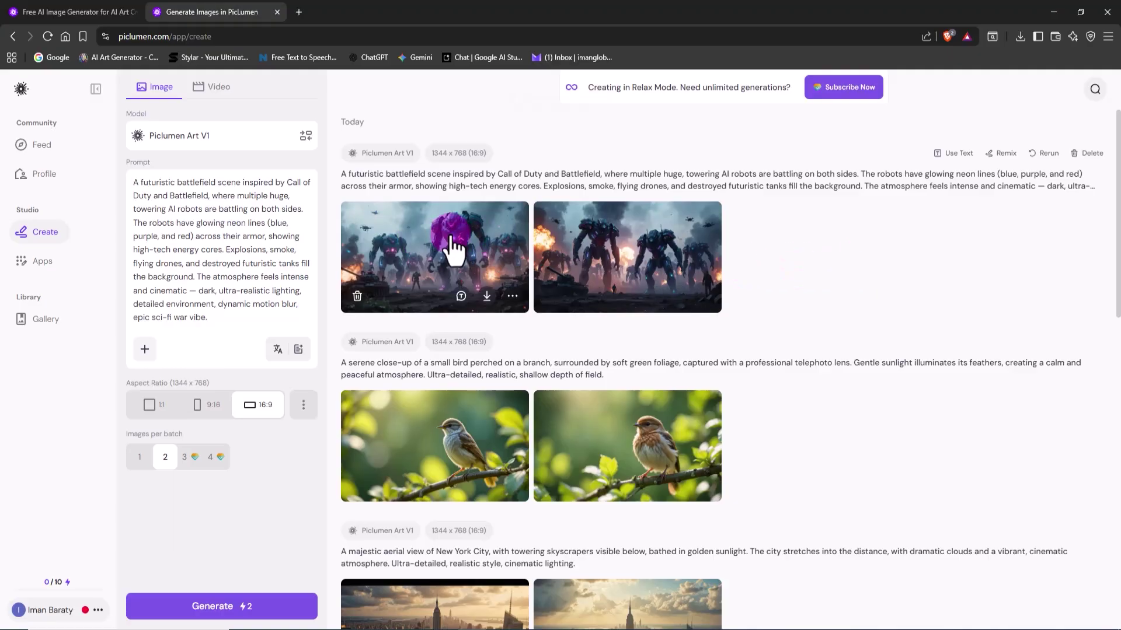
pyautogui.click(450, 236)
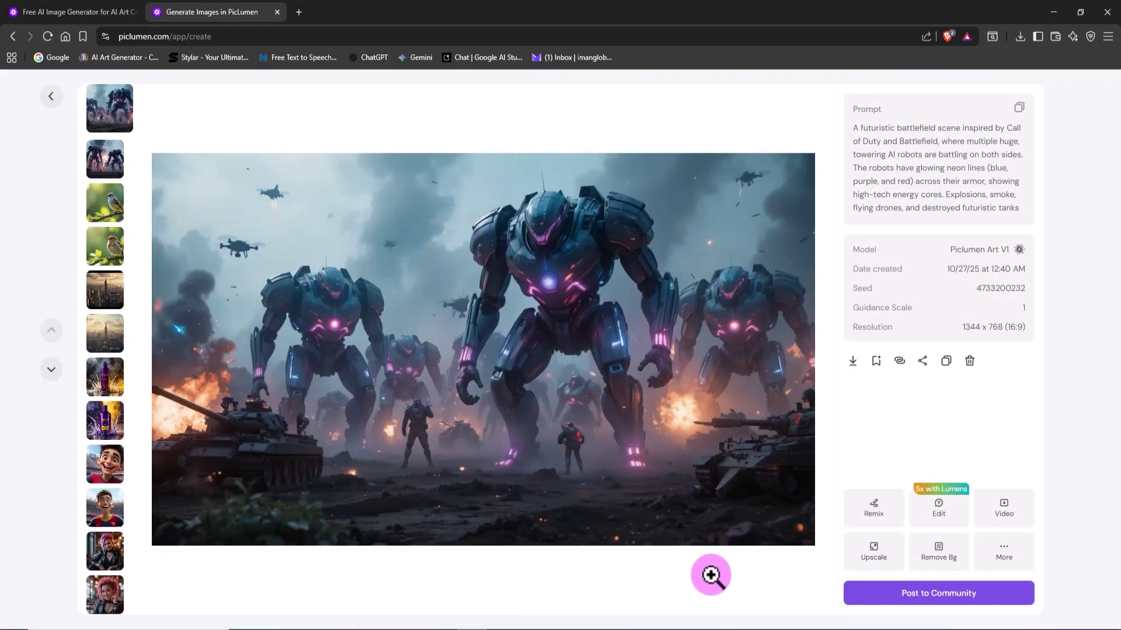
pyautogui.click(107, 163)
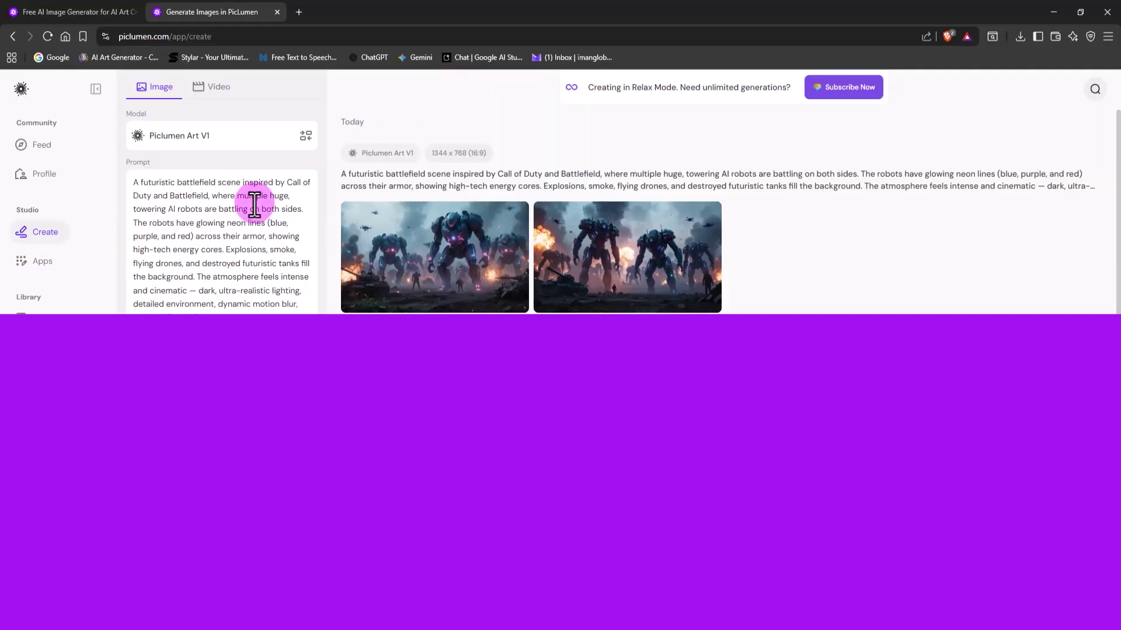
# Step: Swap the battlefield prompt for the IMAN GLOBAL neon globe logo prompt and generate
pyautogui.hotkey('ctrl', 'a')
pyautogui.press('BackSpace')
pyautogui.rightClick(161, 200)
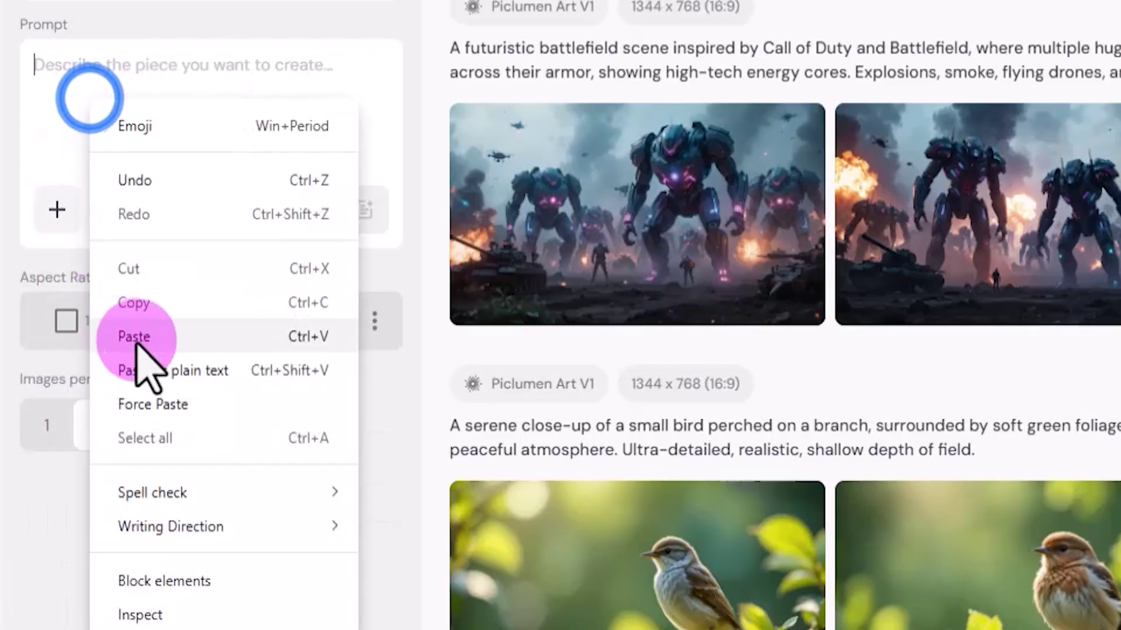
pyautogui.click(190, 321)
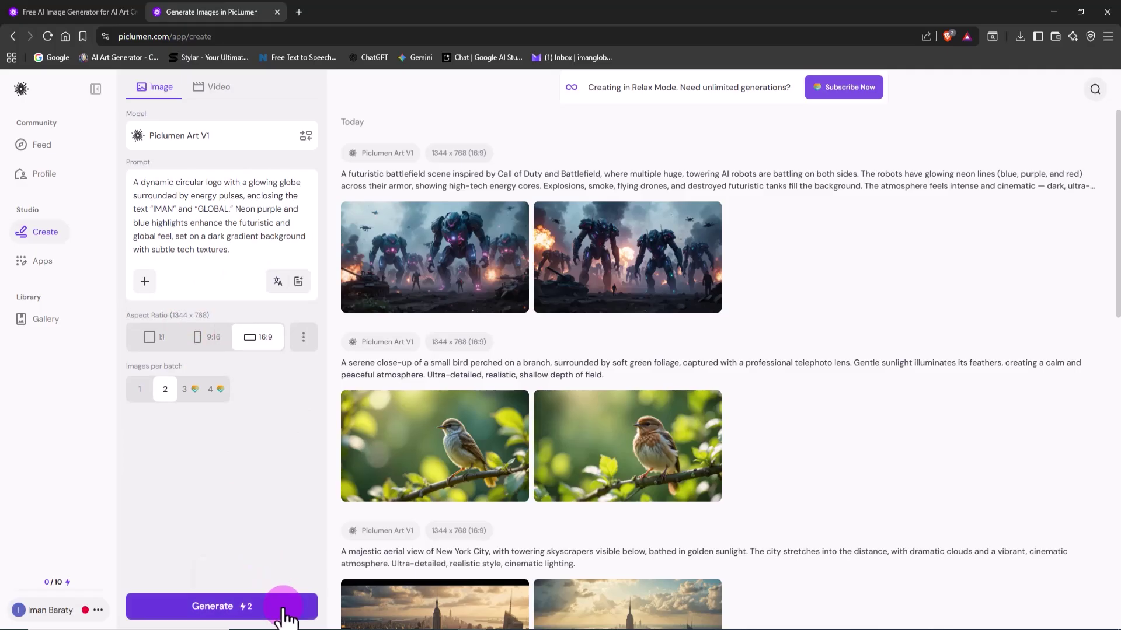
pyautogui.click(277, 604)
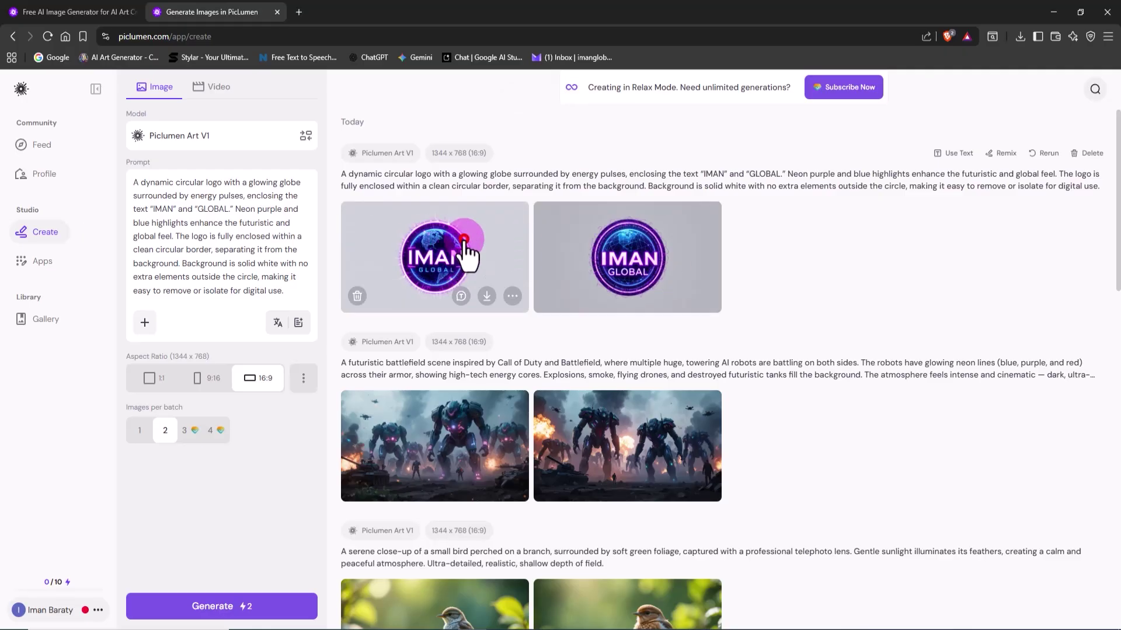
pyautogui.click(464, 239)
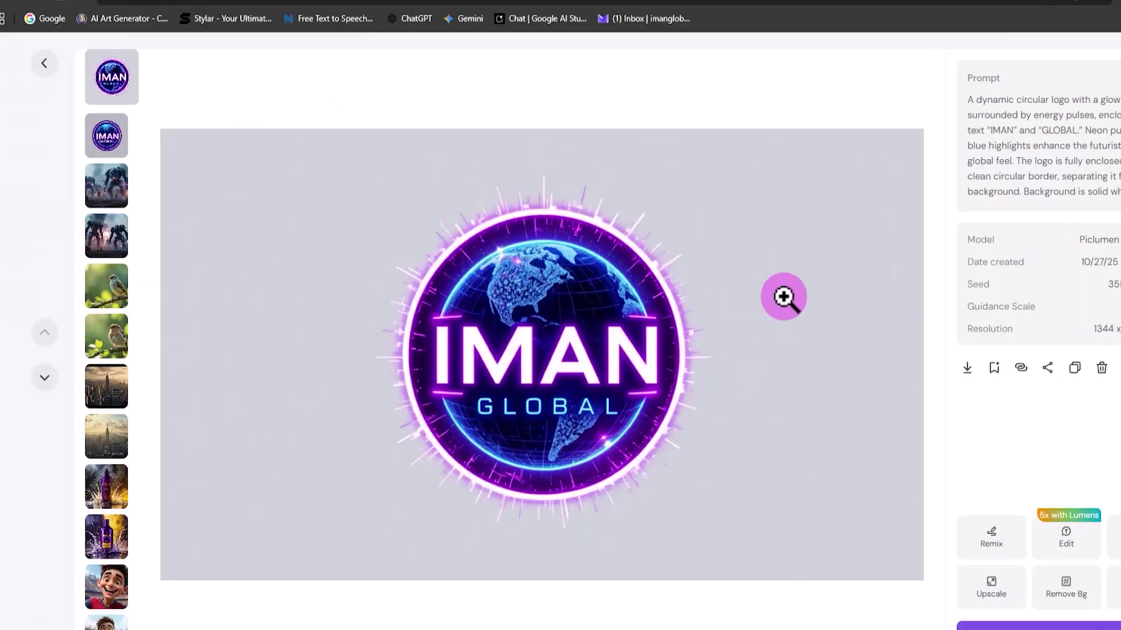
pyautogui.click(117, 119)
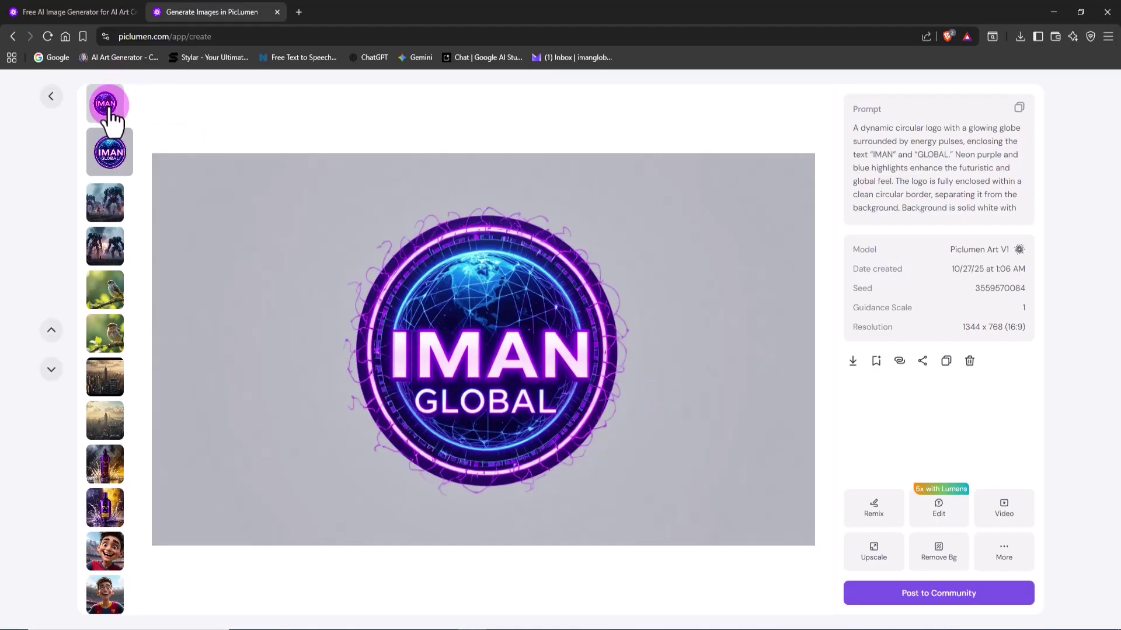
pyautogui.click(107, 107)
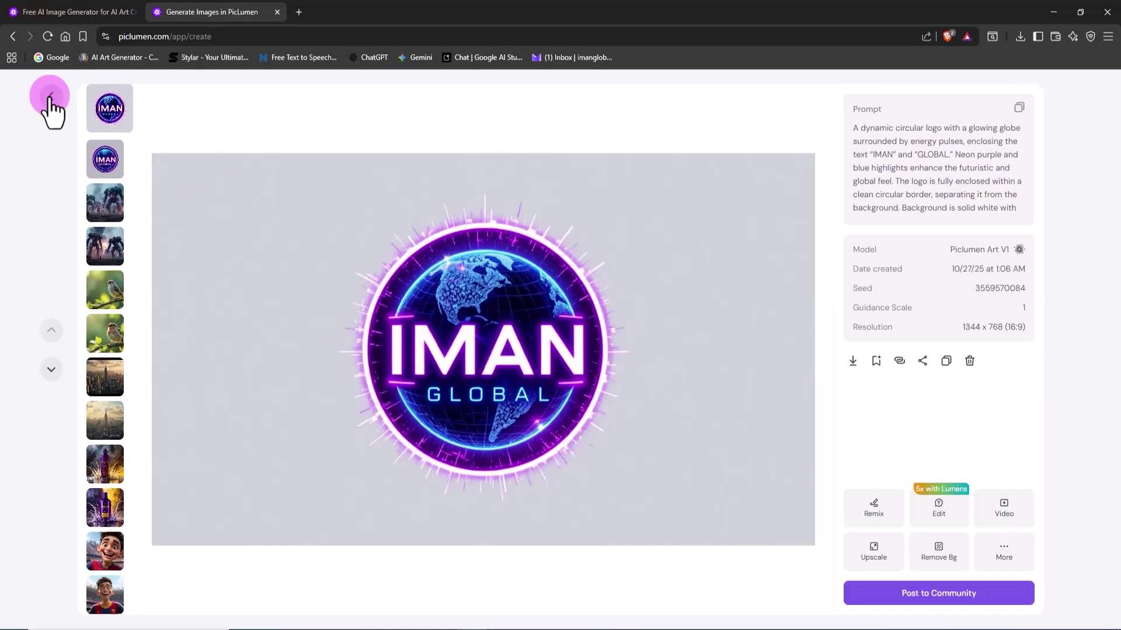
pyautogui.click(49, 96)
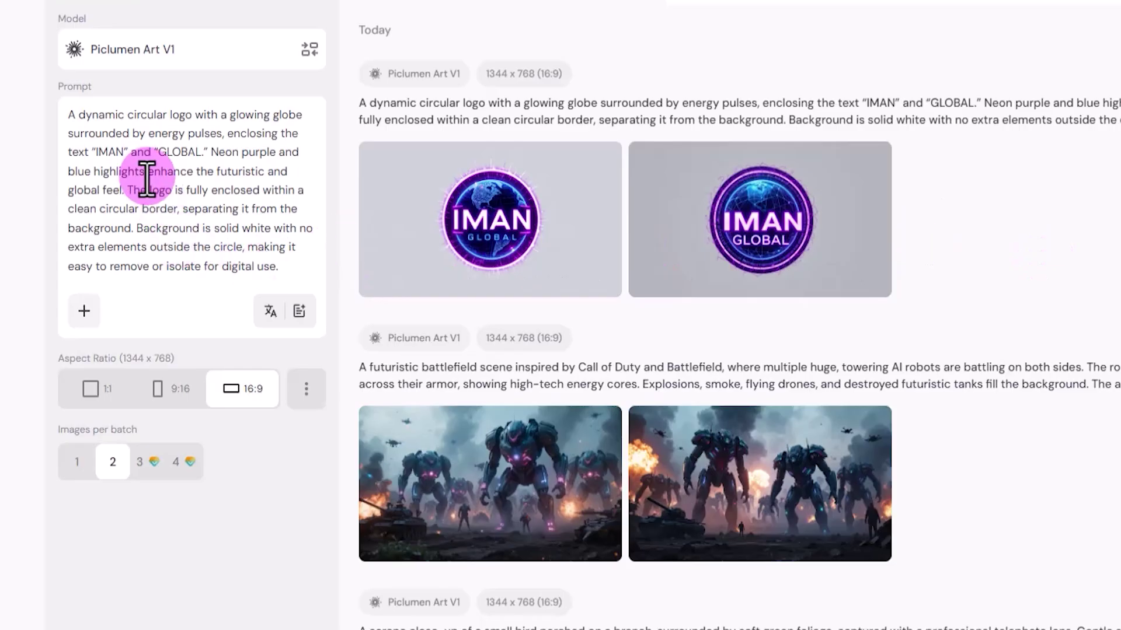
# Step: Switch the model to Piclumen Anime V2
pyautogui.click(216, 58)
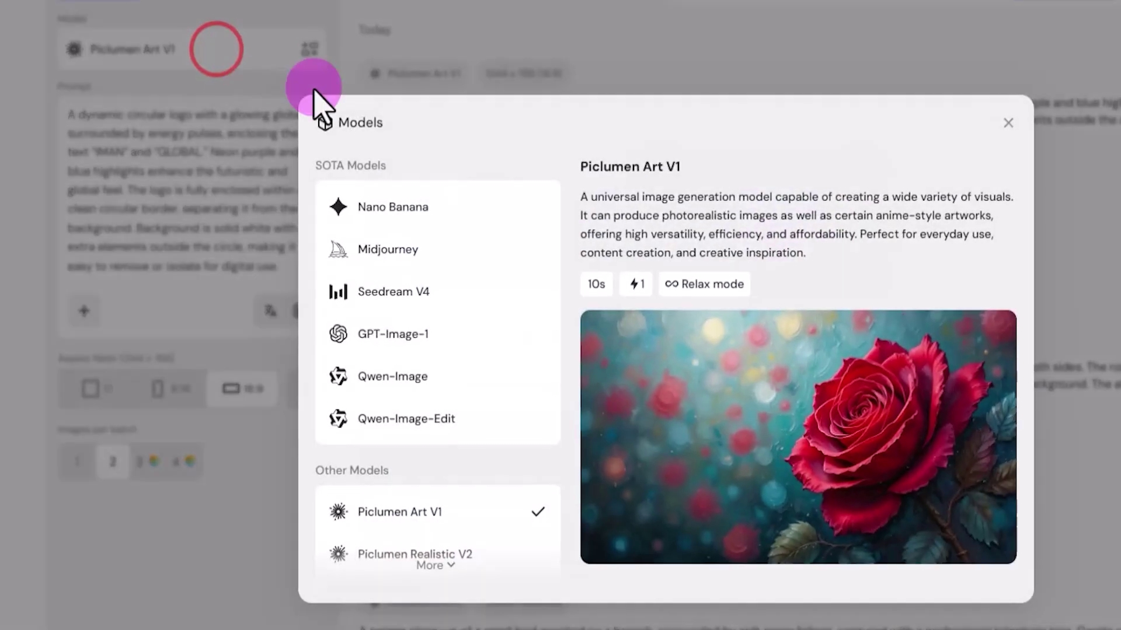
pyautogui.scroll(-2, 489, 339)
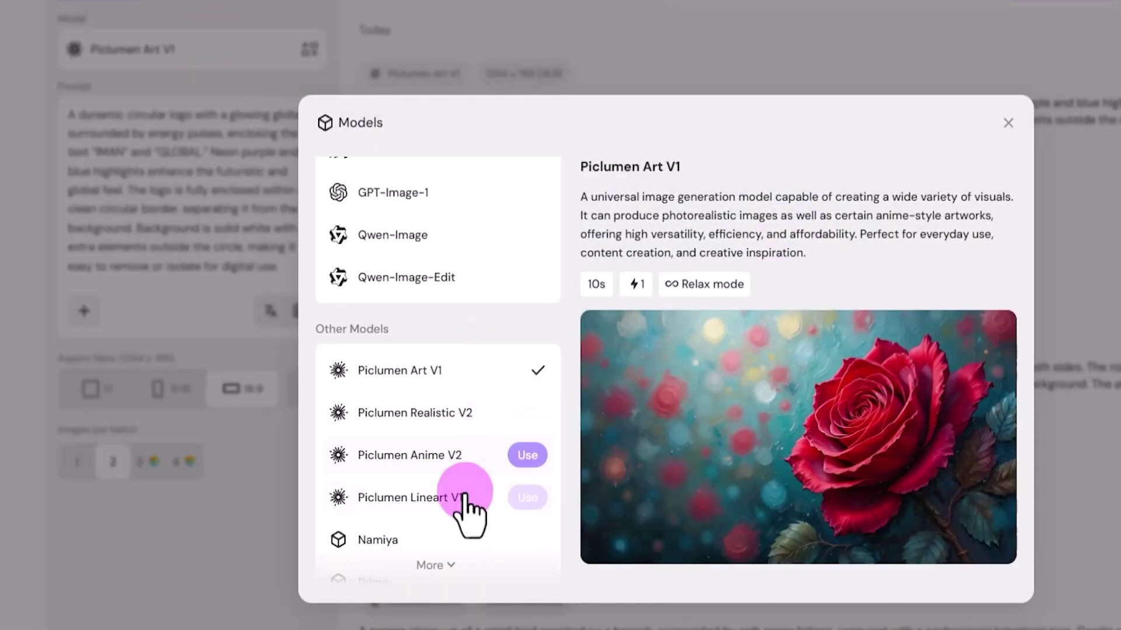
pyautogui.moveTo(491, 503)
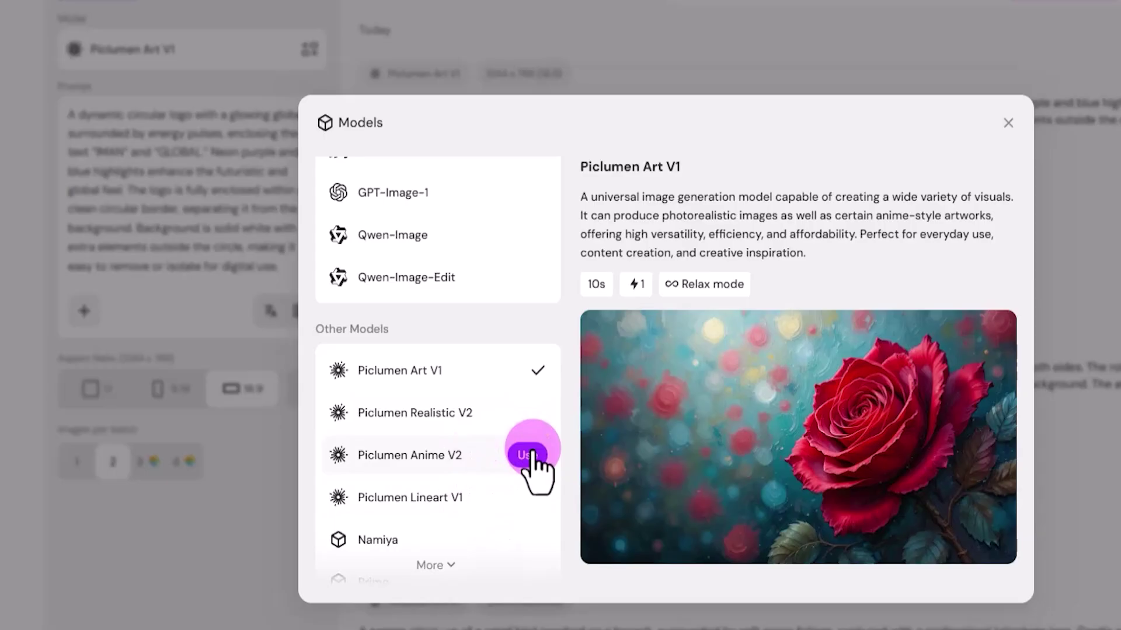
pyautogui.click(527, 456)
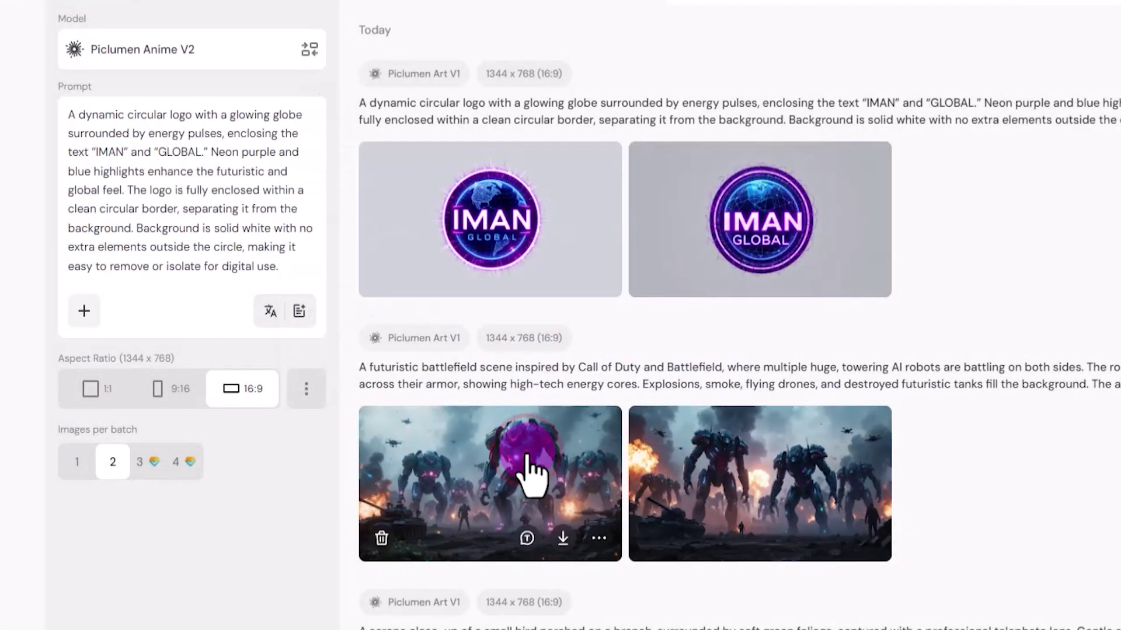
# Step: Replace the logo prompt with the pink-haired anime girl prompt and generate
pyautogui.tripleClick(220, 177)
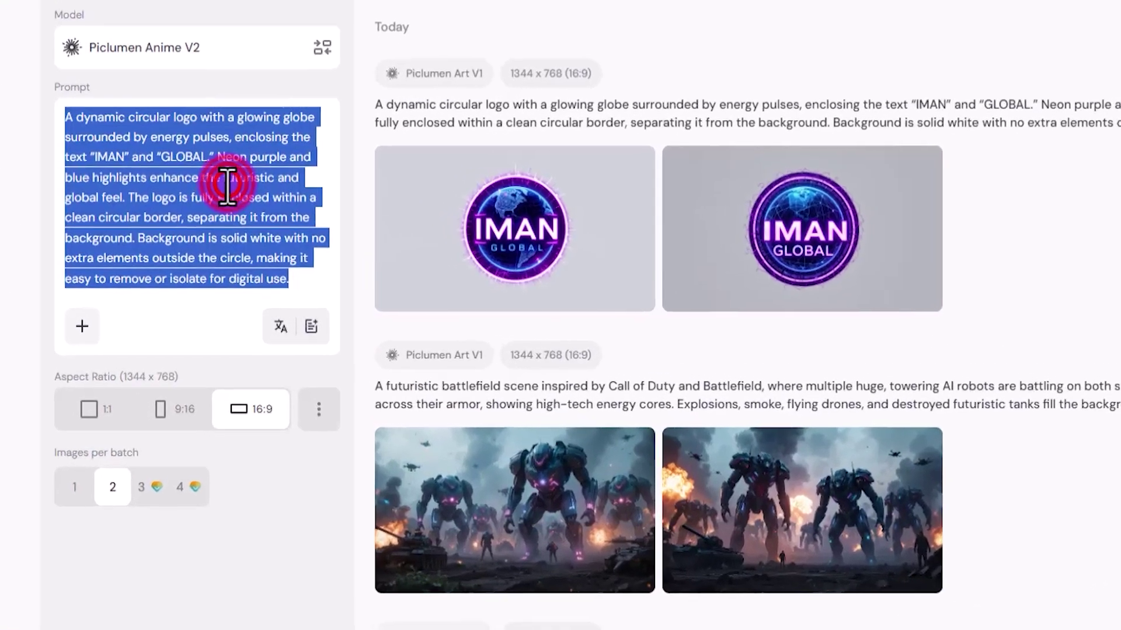
pyautogui.press('BackSpace')
pyautogui.rightClick(155, 140)
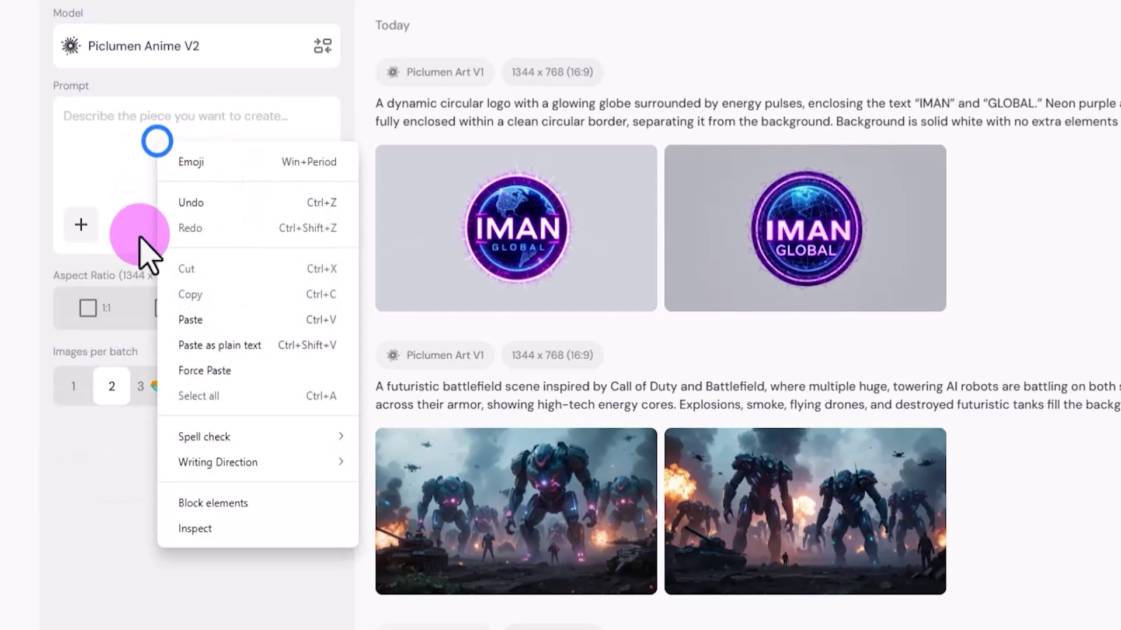
pyautogui.click(220, 319)
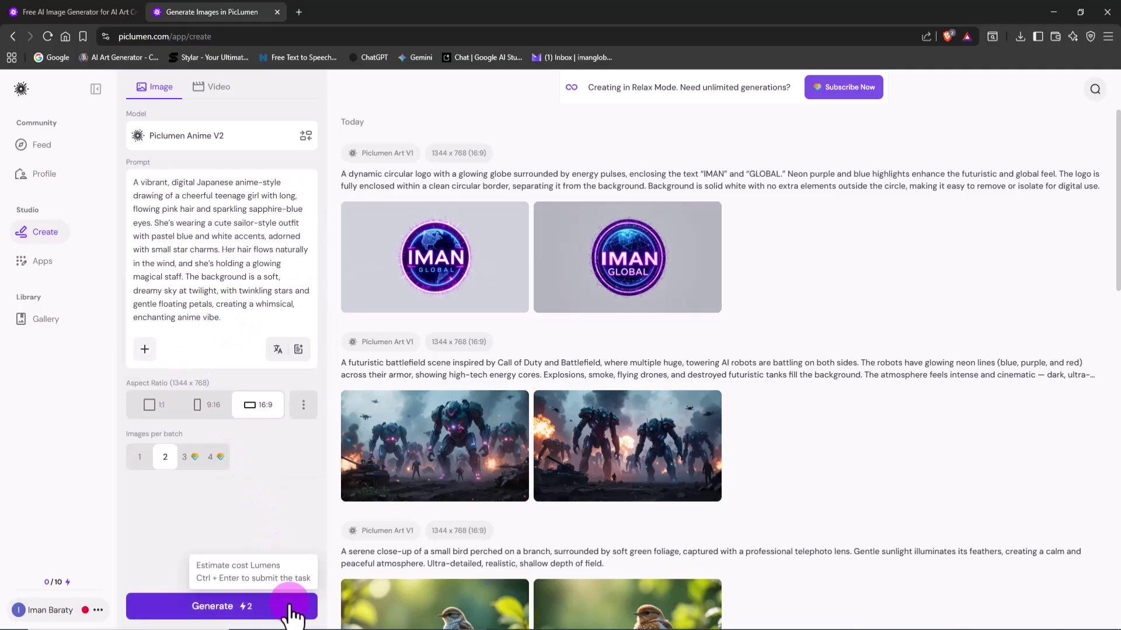
pyautogui.click(286, 604)
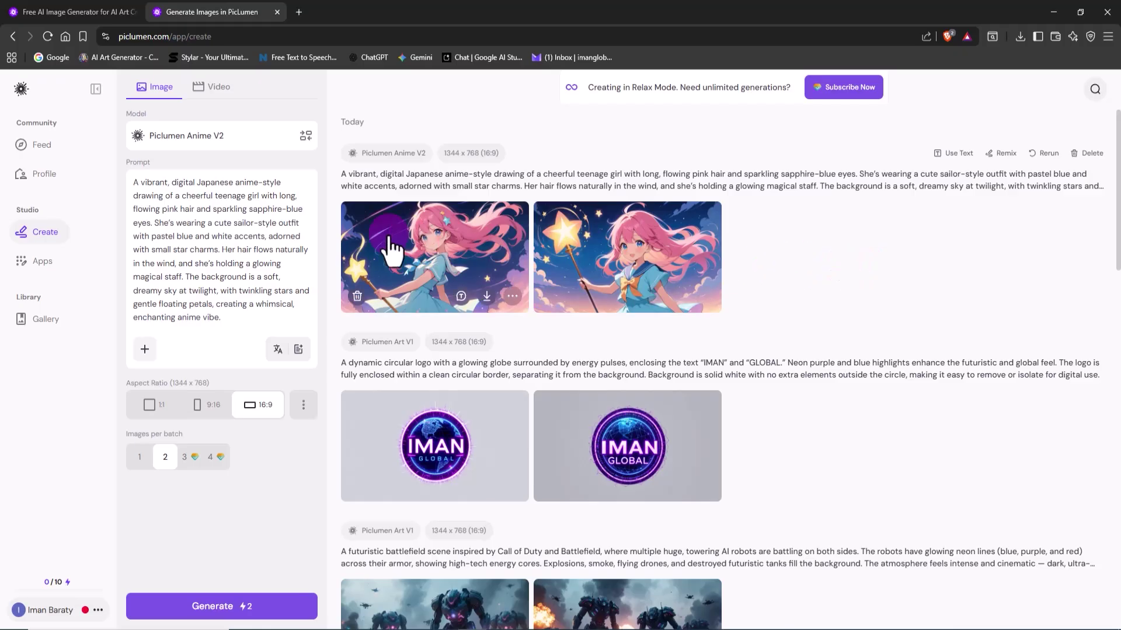
# Step: Download the second anime girl image and close the viewer
pyautogui.click(446, 252)
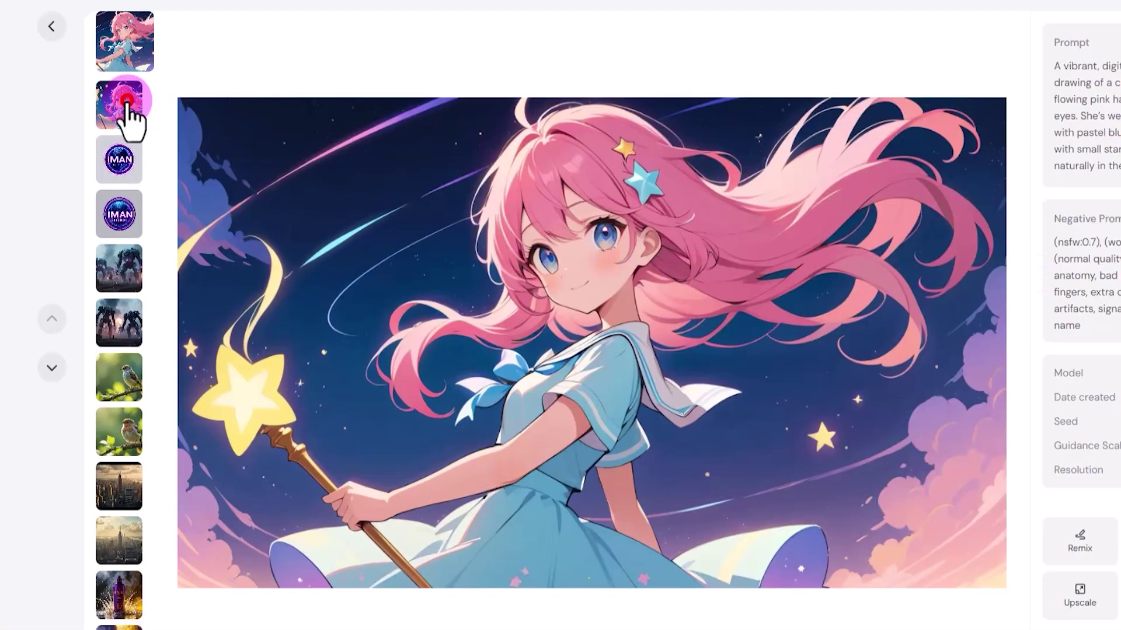
pyautogui.click(126, 101)
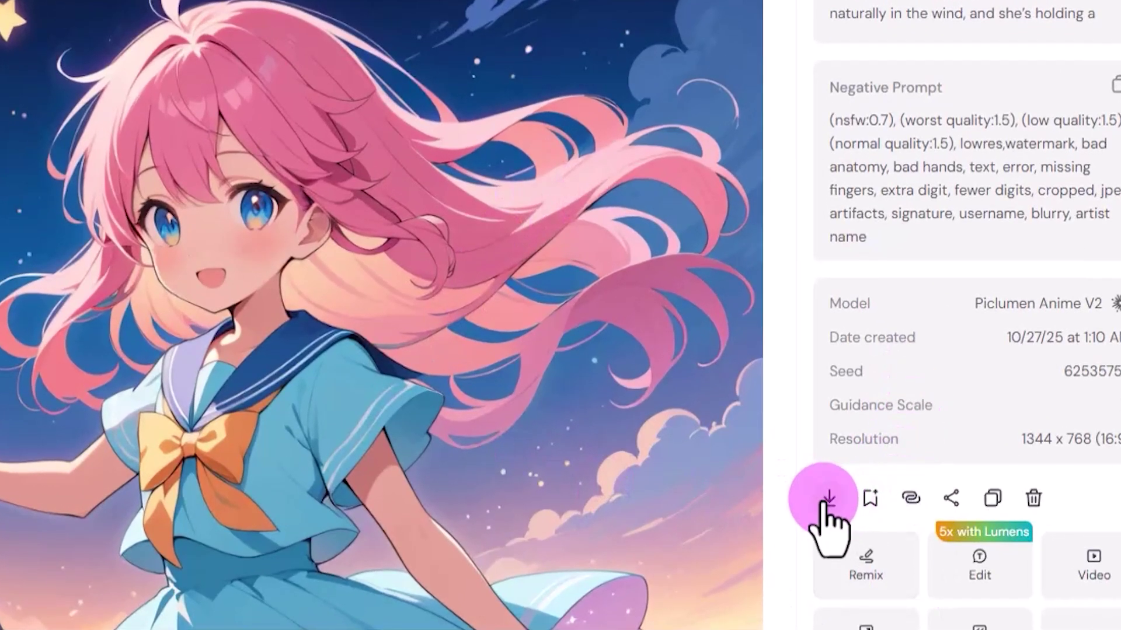
pyautogui.click(850, 485)
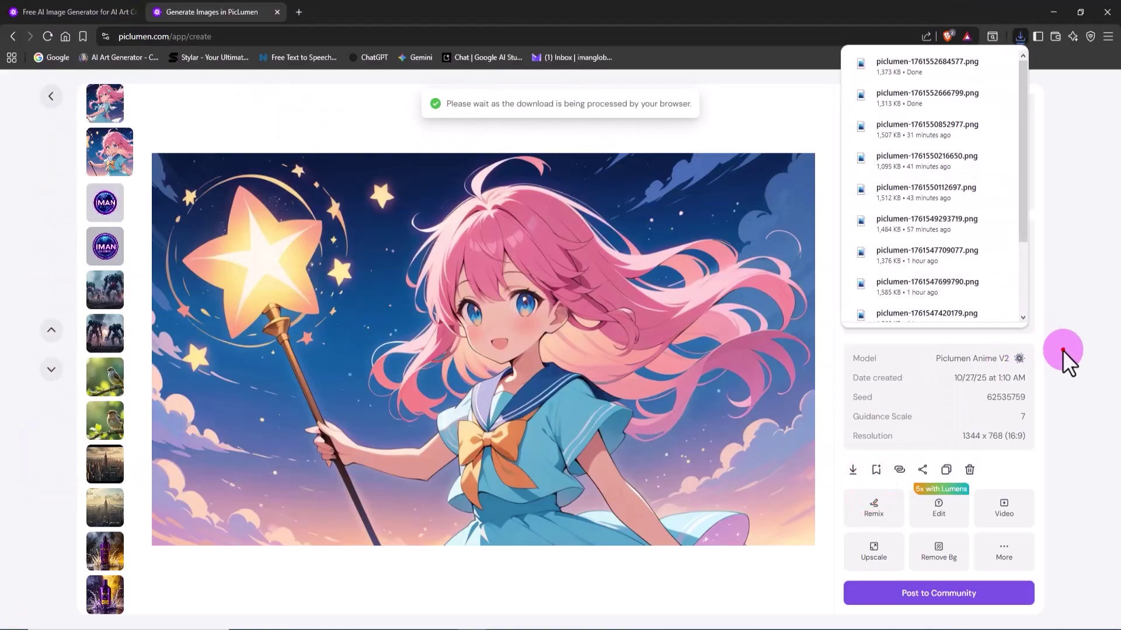
pyautogui.click(1062, 350)
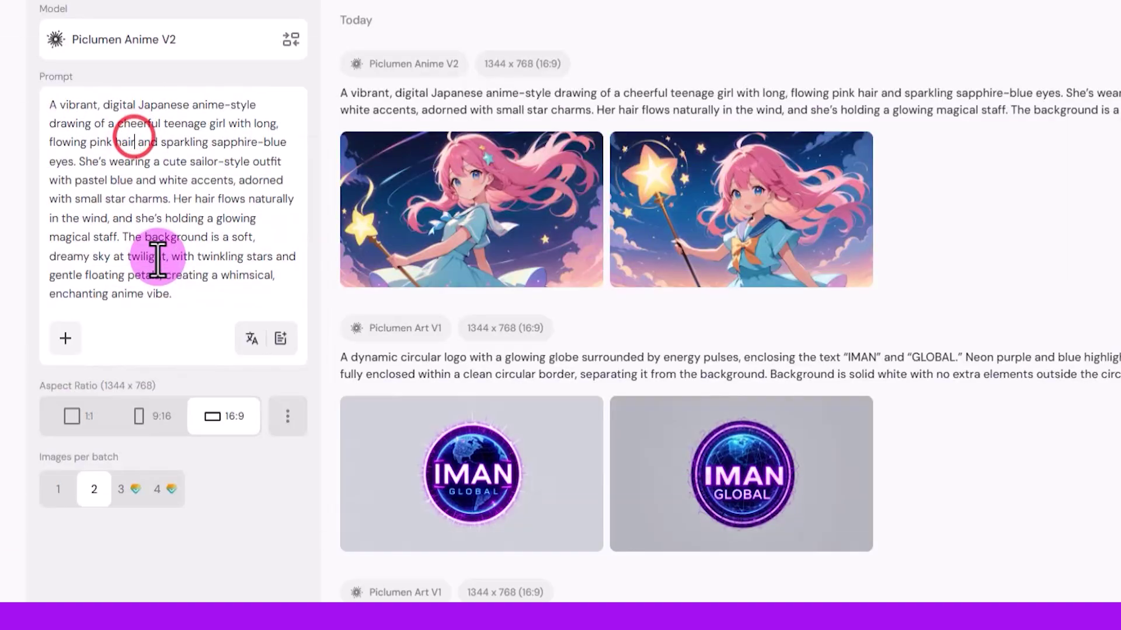
# Step: Switch the model to Piclumen Lineart V1
pyautogui.click(187, 35)
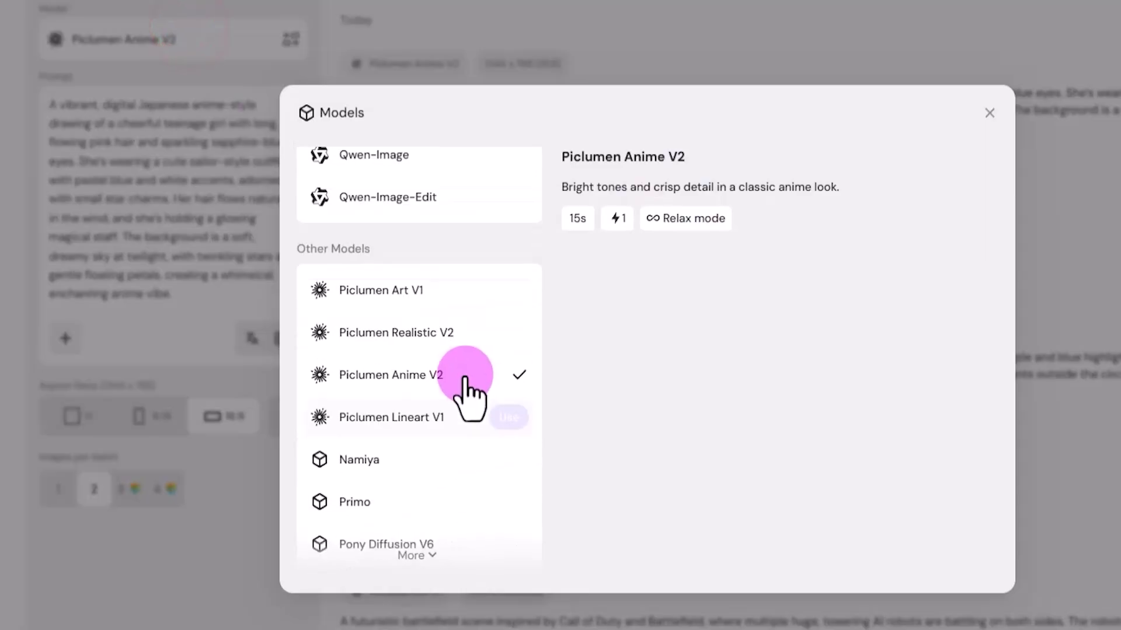
pyautogui.scroll(1, 464, 378)
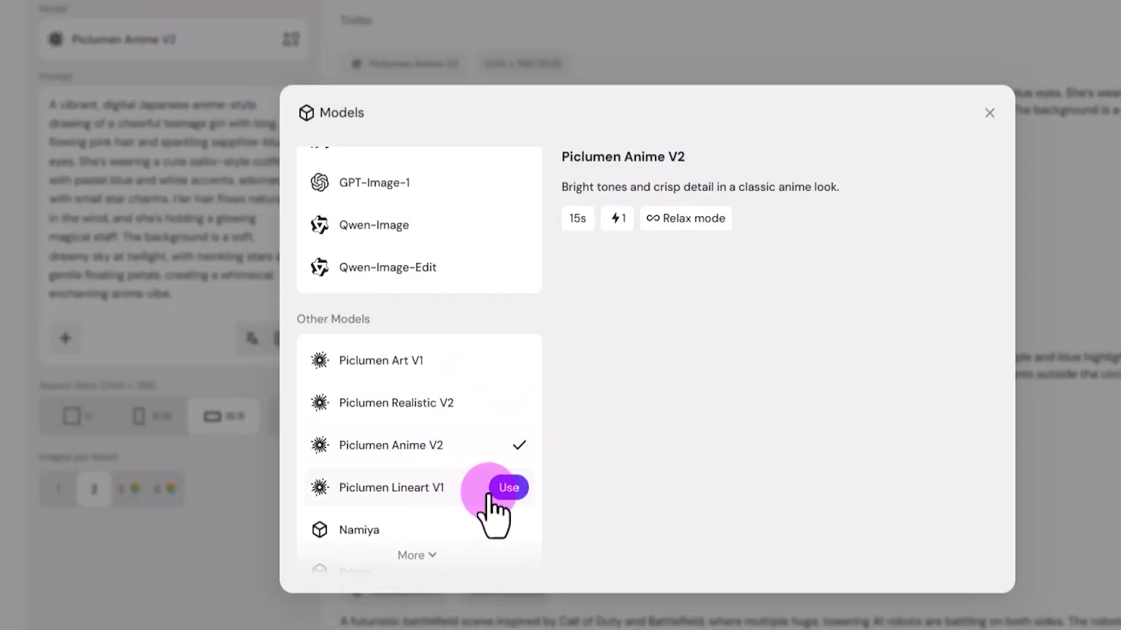
pyautogui.click(513, 487)
# Step: Replace the anime prompt with the majestic horse line-art prompt, generate, and view both results
pyautogui.click(178, 160)
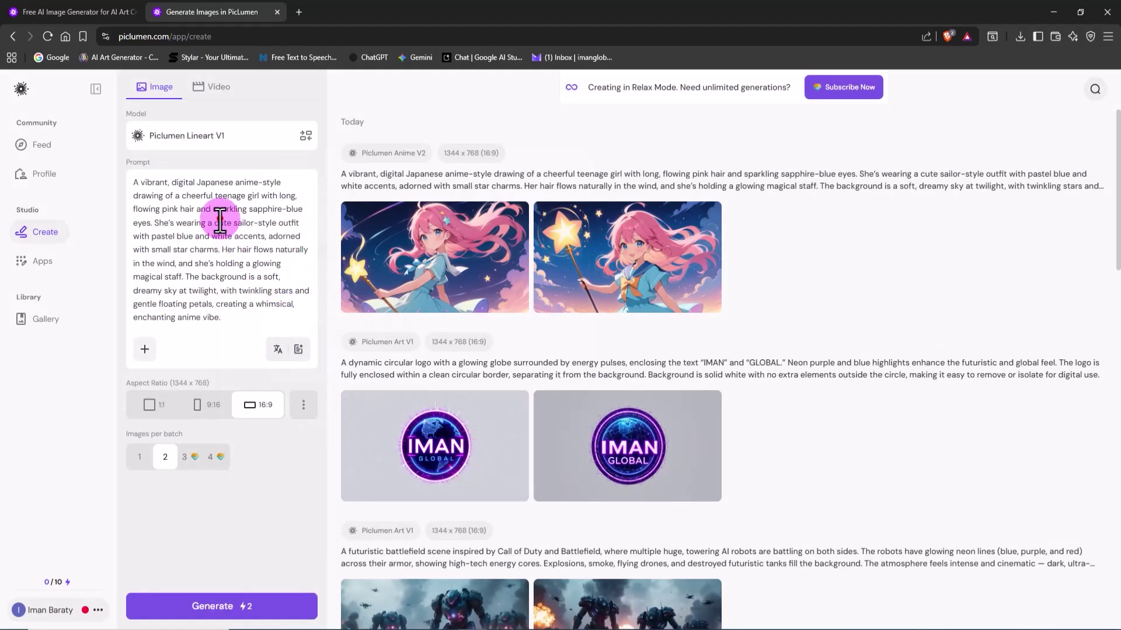
pyautogui.hotkey('ctrl', 'a')
pyautogui.press('BackSpace')
pyautogui.rightClick(216, 156)
pyautogui.click(300, 367)
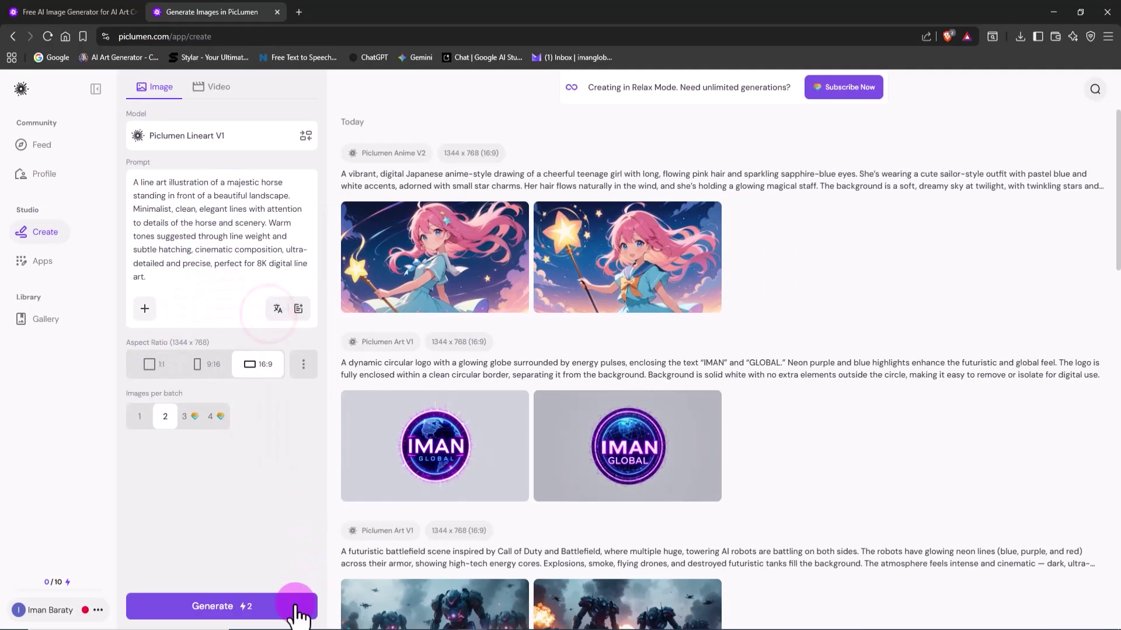
pyautogui.click(294, 608)
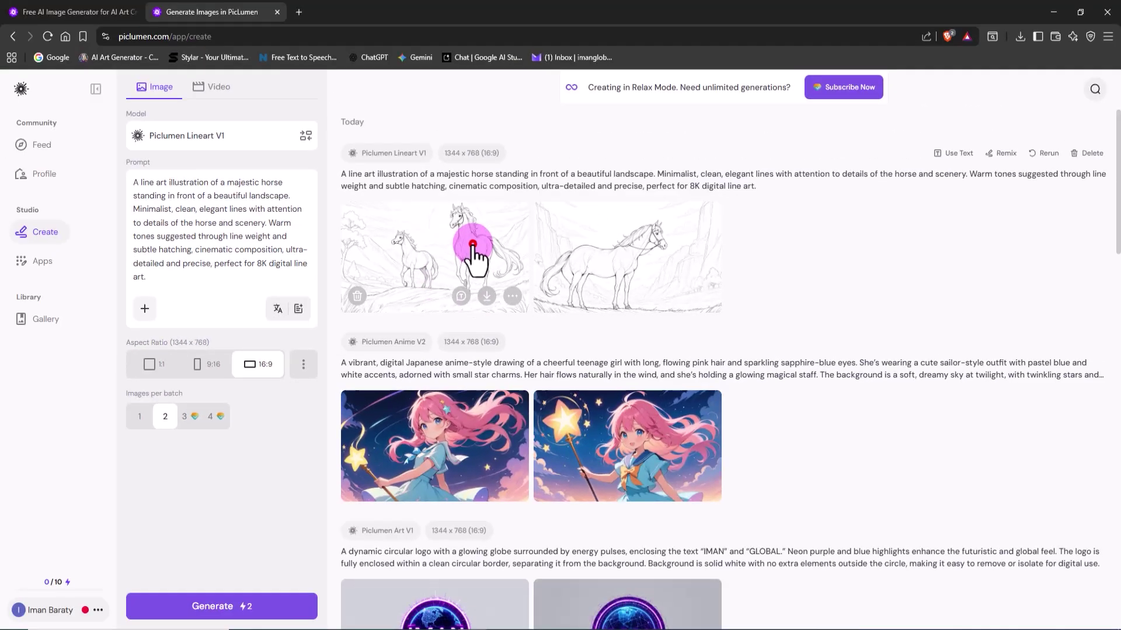
pyautogui.click(423, 178)
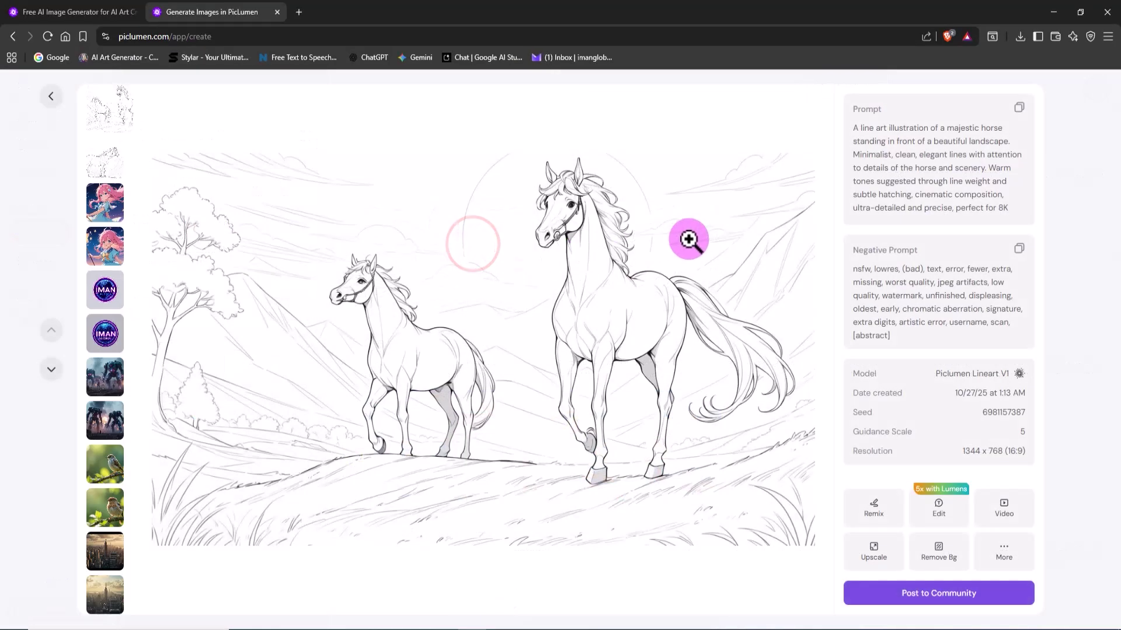
pyautogui.click(105, 155)
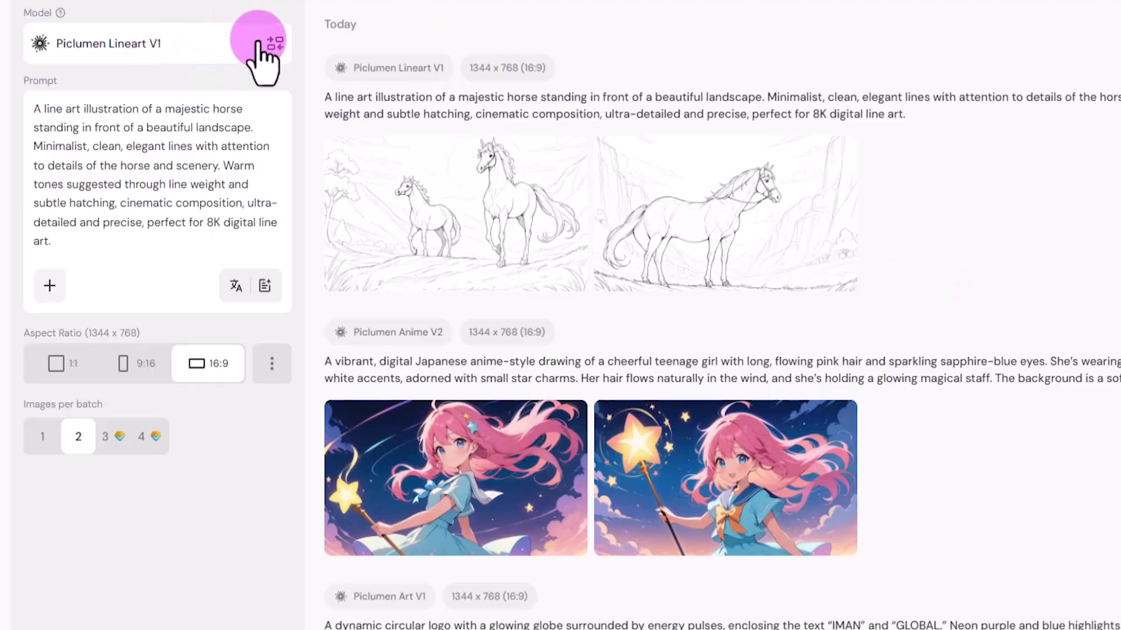
# Step: Switch the model to Piclumen Realistic V2
pyautogui.click(286, 135)
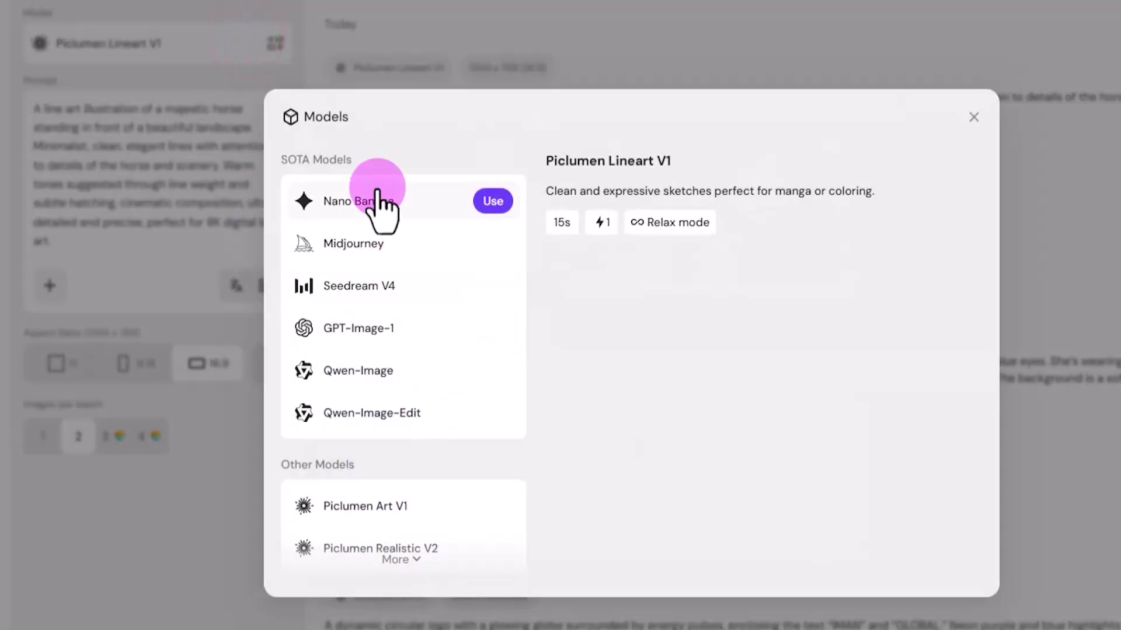
pyautogui.scroll(-2, 437, 470)
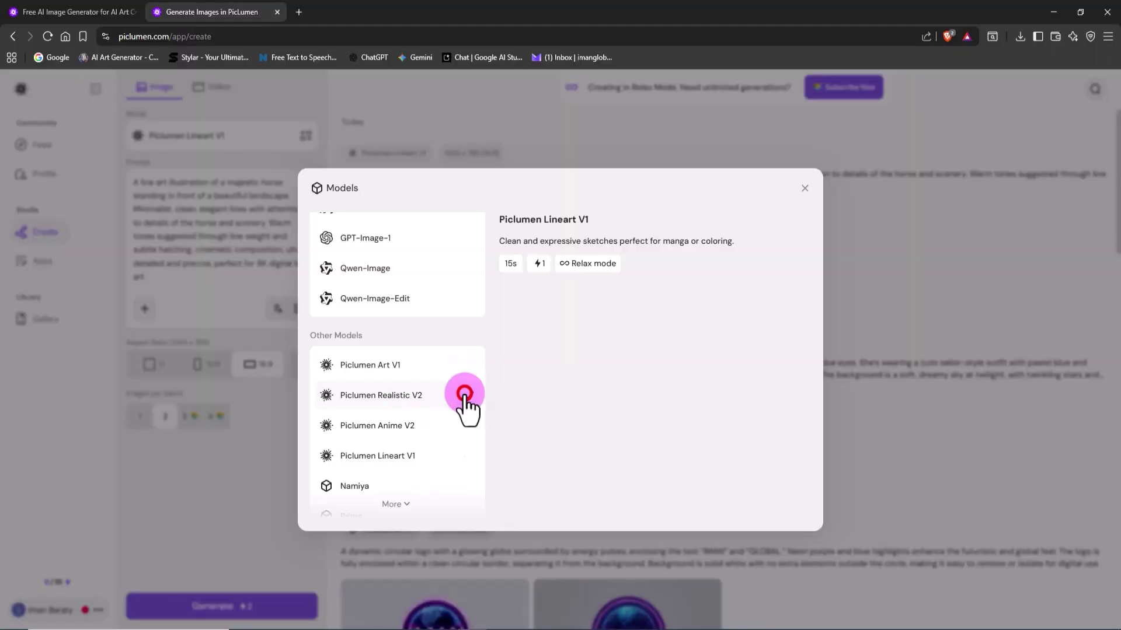
pyautogui.click(492, 407)
# Step: Replace the horse prompt with the Einstein portrait prompt, generate, and preview both portraits
pyautogui.doubleClick(259, 224)
pyautogui.hotkey('ctrl', 'a')
pyautogui.press('BackSpace')
pyautogui.rightClick(232, 201)
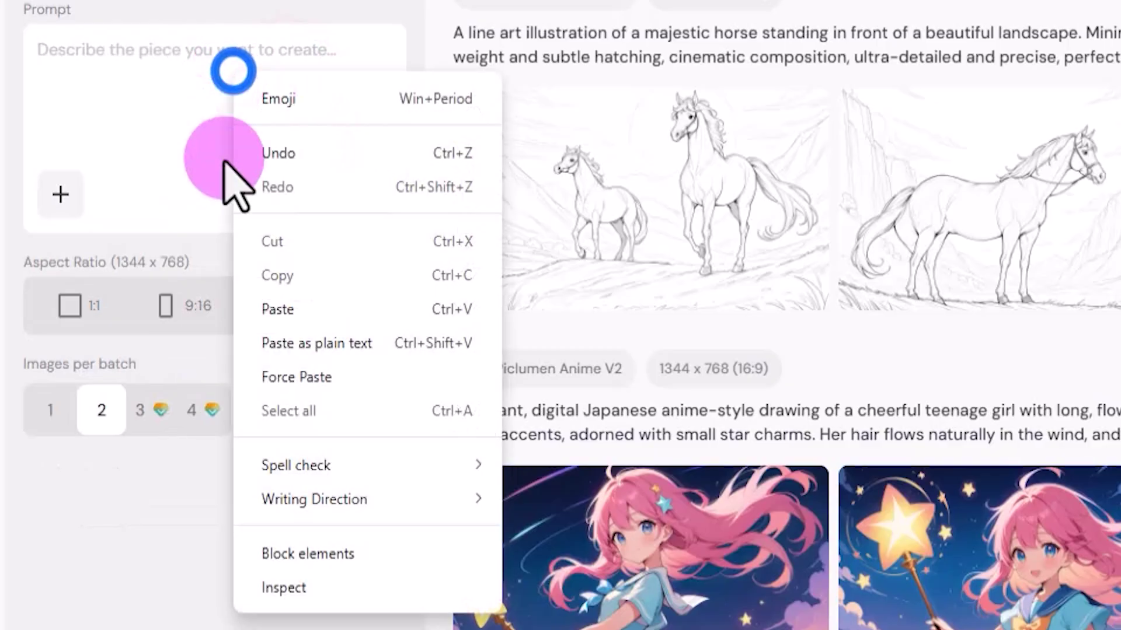
pyautogui.click(270, 316)
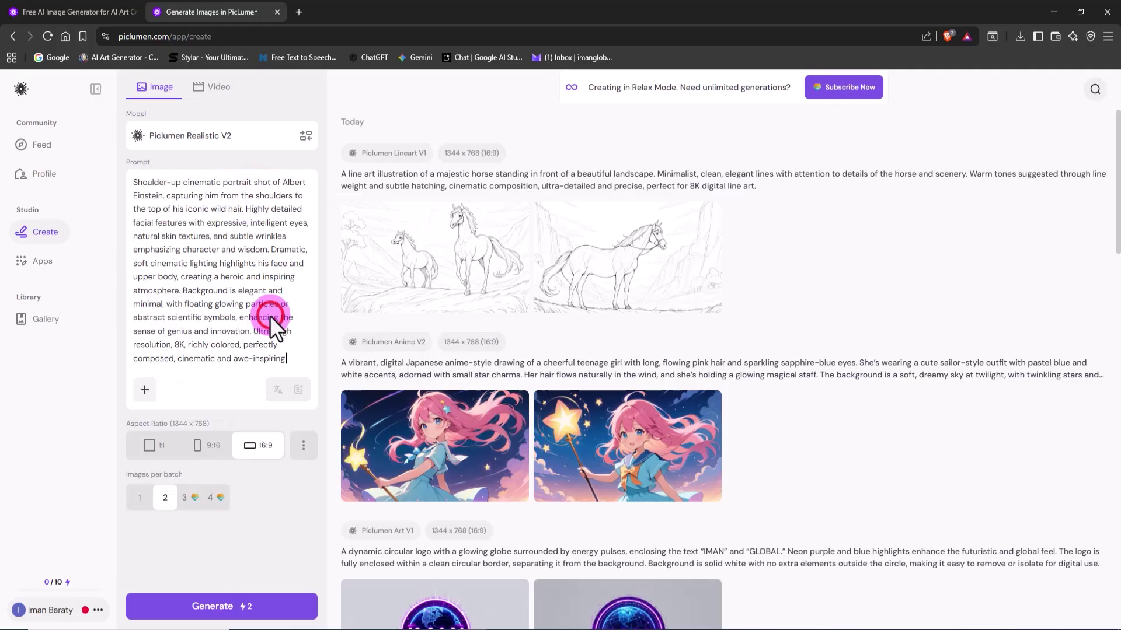
pyautogui.click(286, 605)
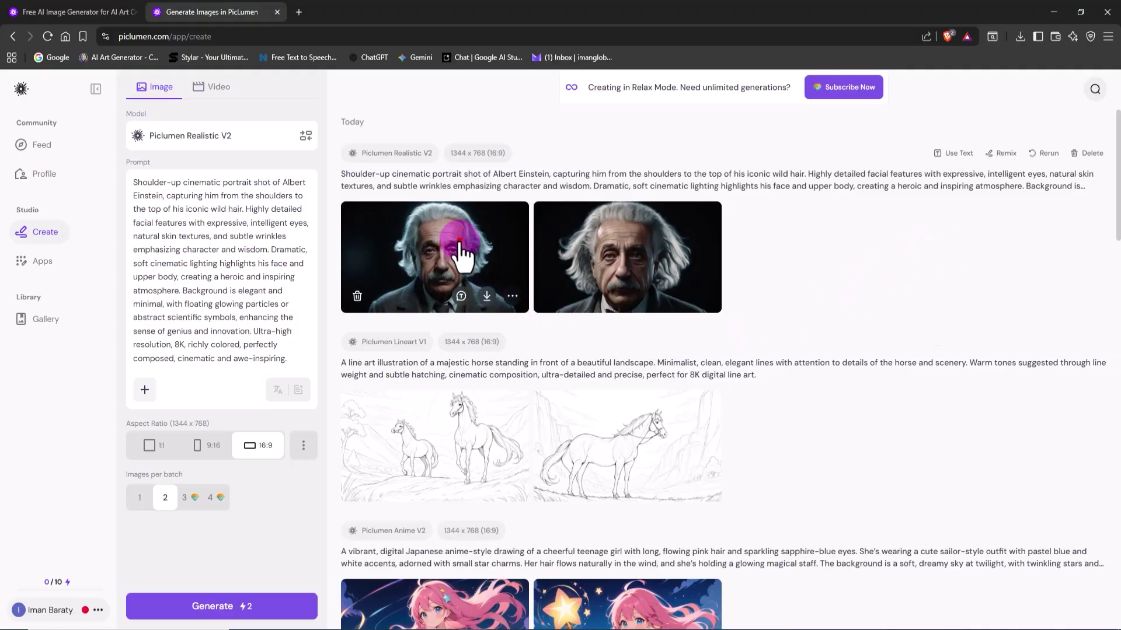
pyautogui.click(460, 245)
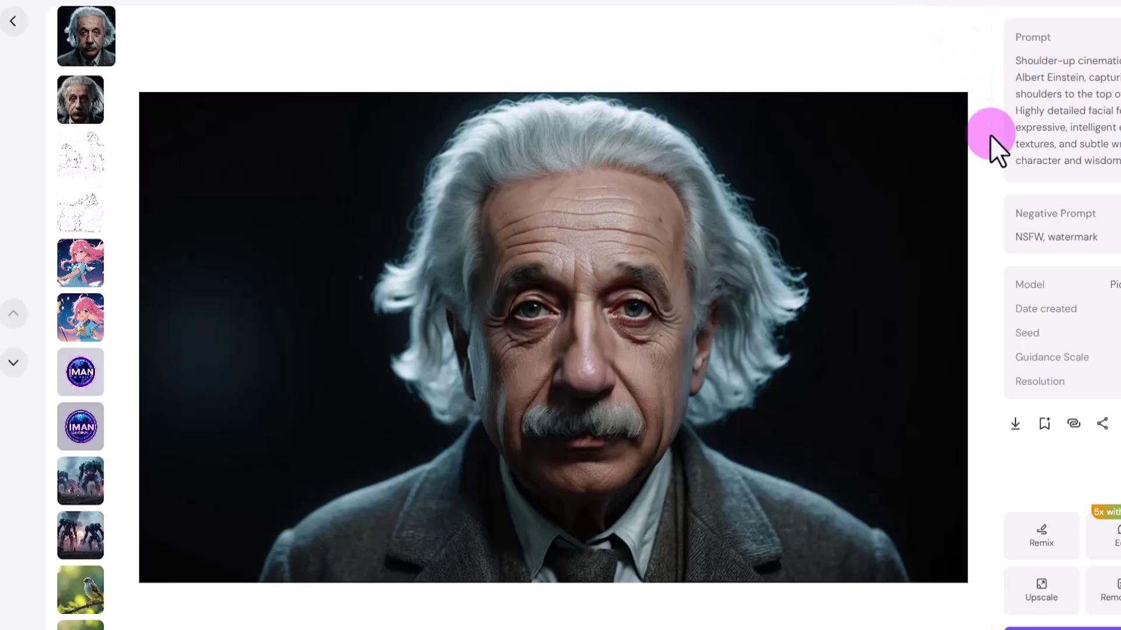
pyautogui.click(77, 111)
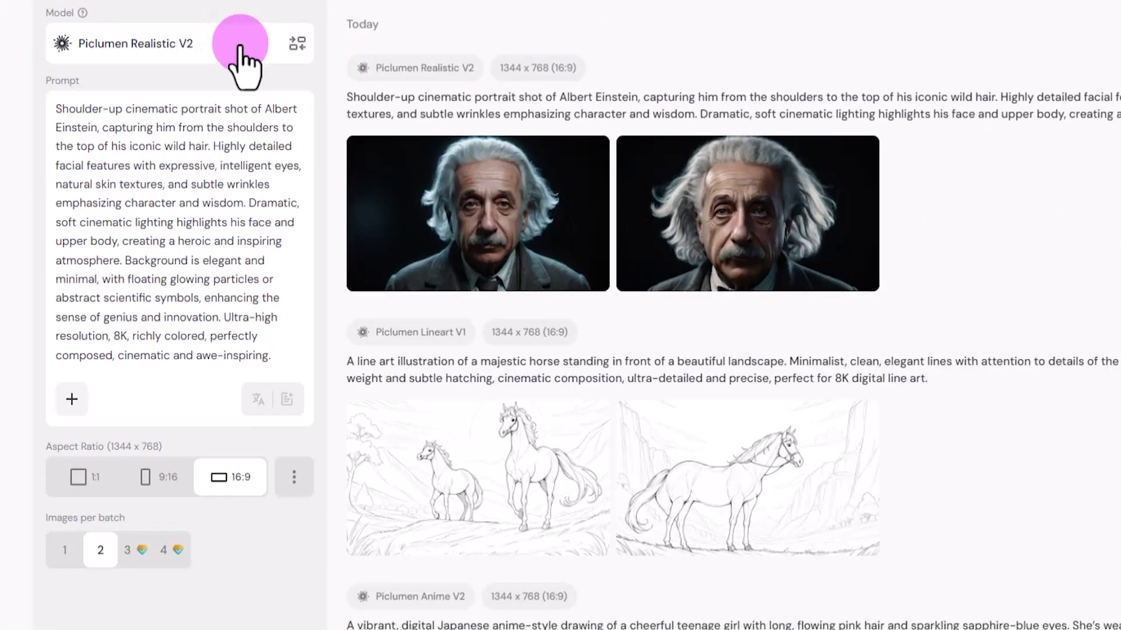
# Step: Switch the model to FLUX.1 Schnell
pyautogui.click(219, 100)
pyautogui.scroll(-5, 426, 332)
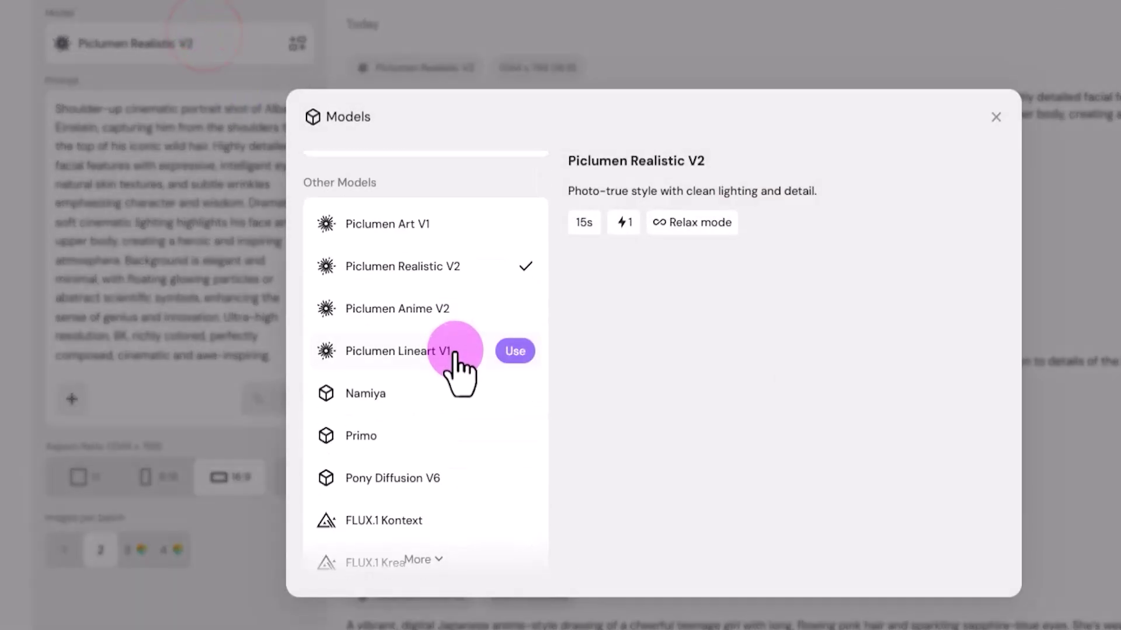
pyautogui.scroll(-2, 459, 368)
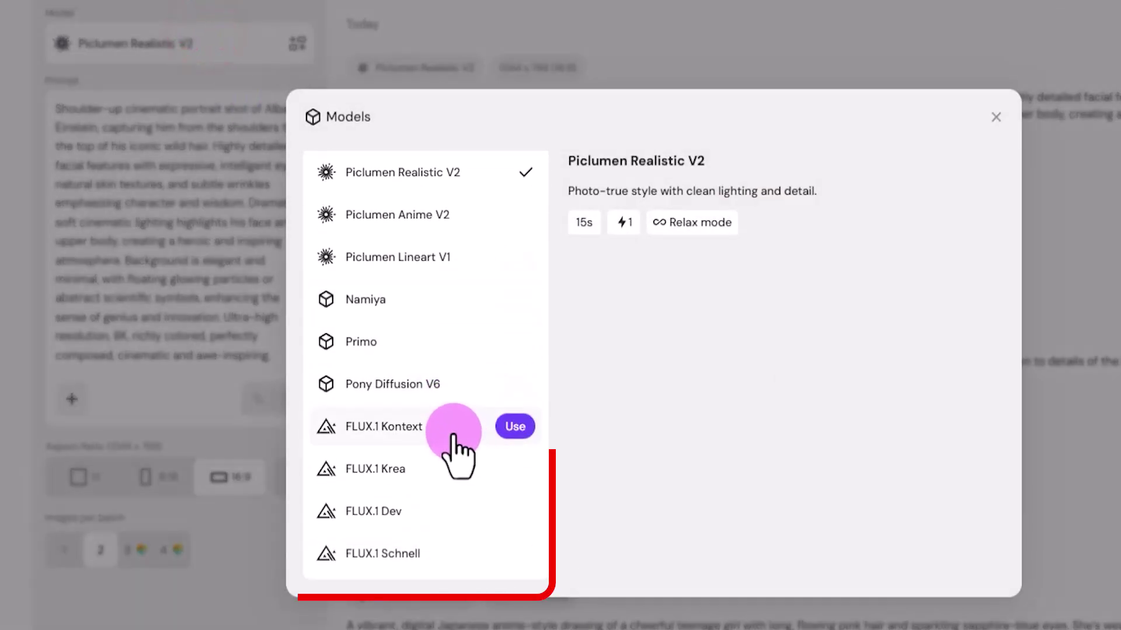
pyautogui.moveTo(462, 563)
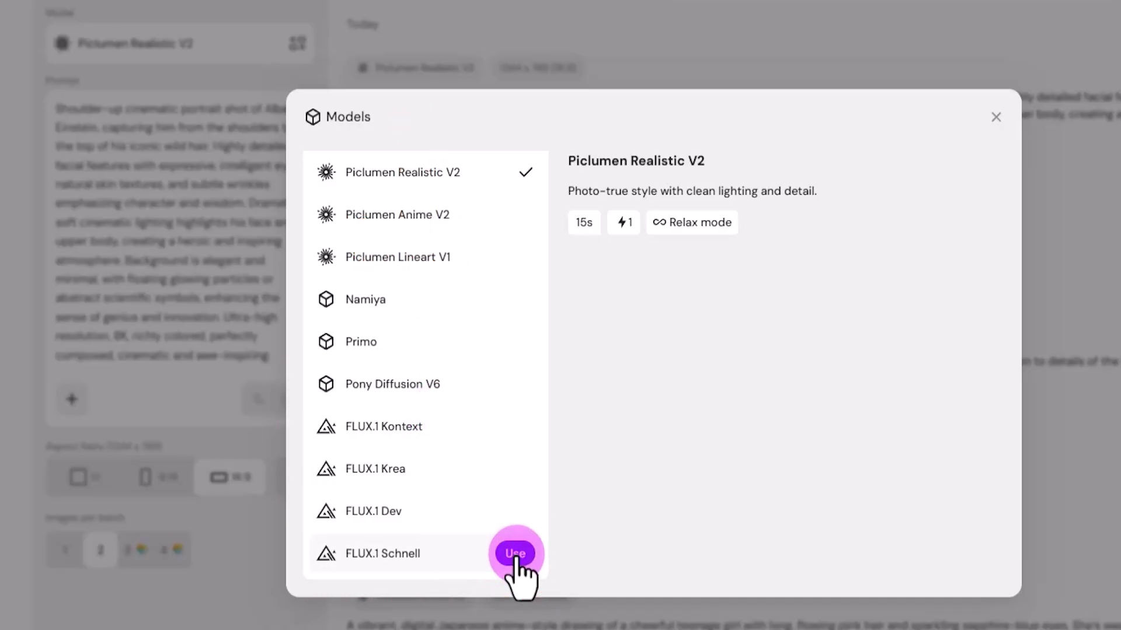
pyautogui.click(516, 553)
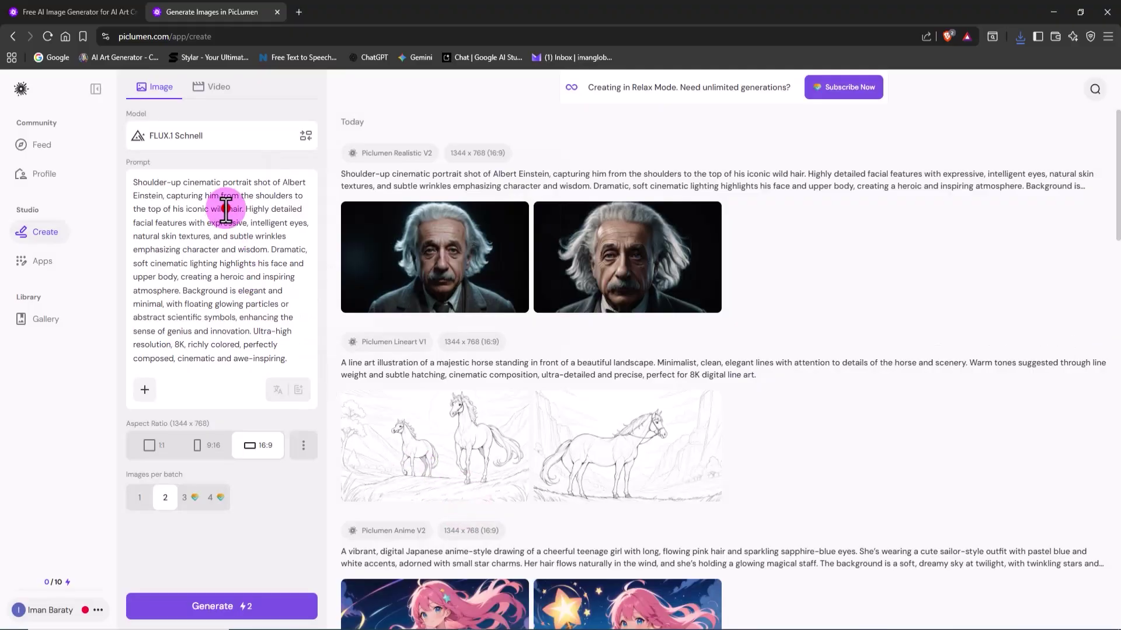
# Step: Replace the Einstein prompt with the cyberpunk supercar prompt and generate
pyautogui.tripleClick(186, 148)
pyautogui.press('BackSpace')
pyautogui.rightClick(200, 206)
pyautogui.click(239, 318)
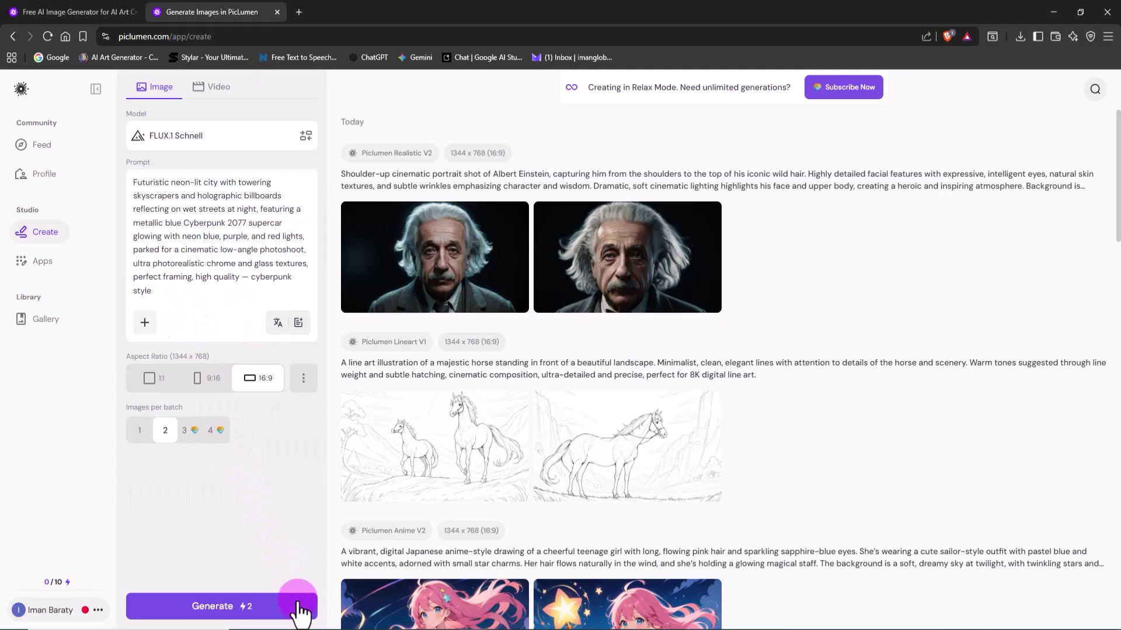
pyautogui.click(301, 610)
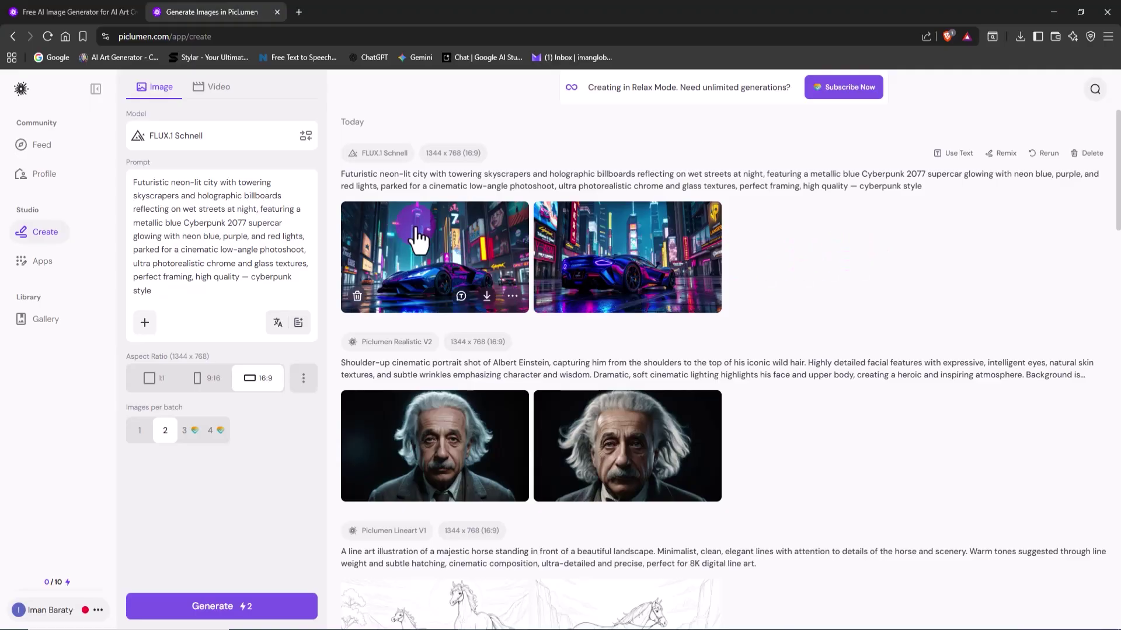
# Step: View both supercar images, generate a second batch, and open its two images full size
pyautogui.click(406, 128)
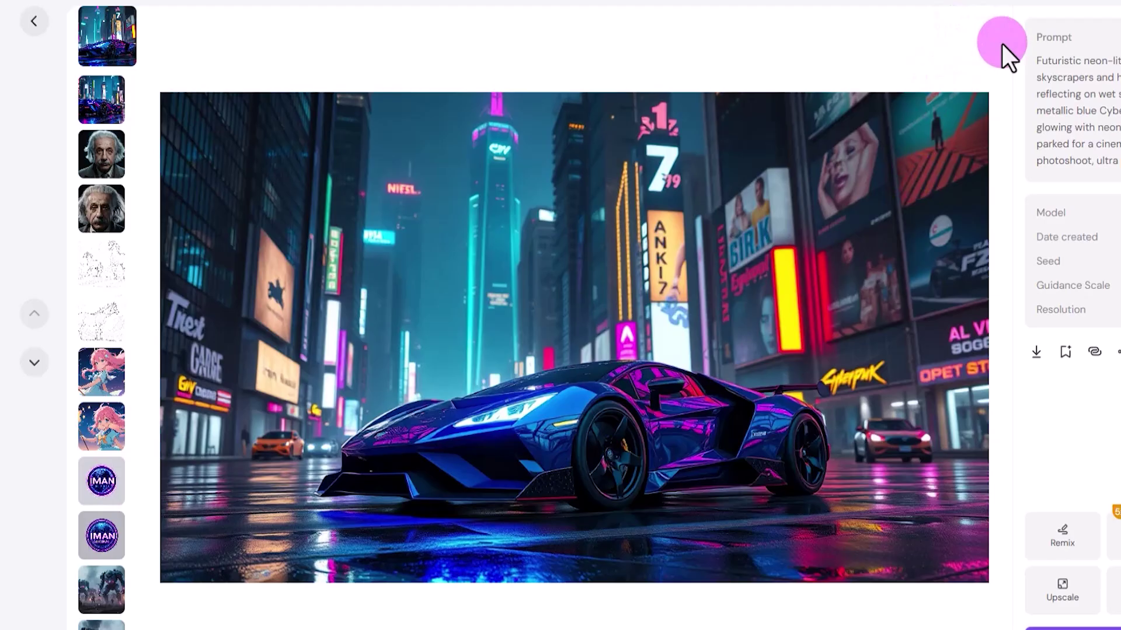
pyautogui.click(105, 93)
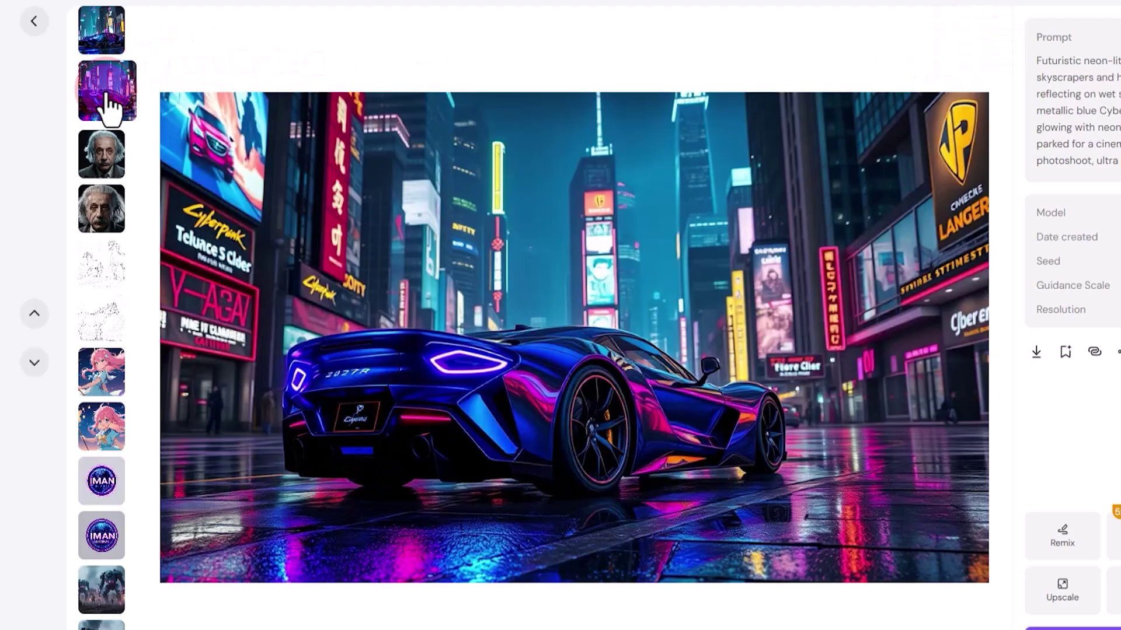
pyautogui.click(254, 118)
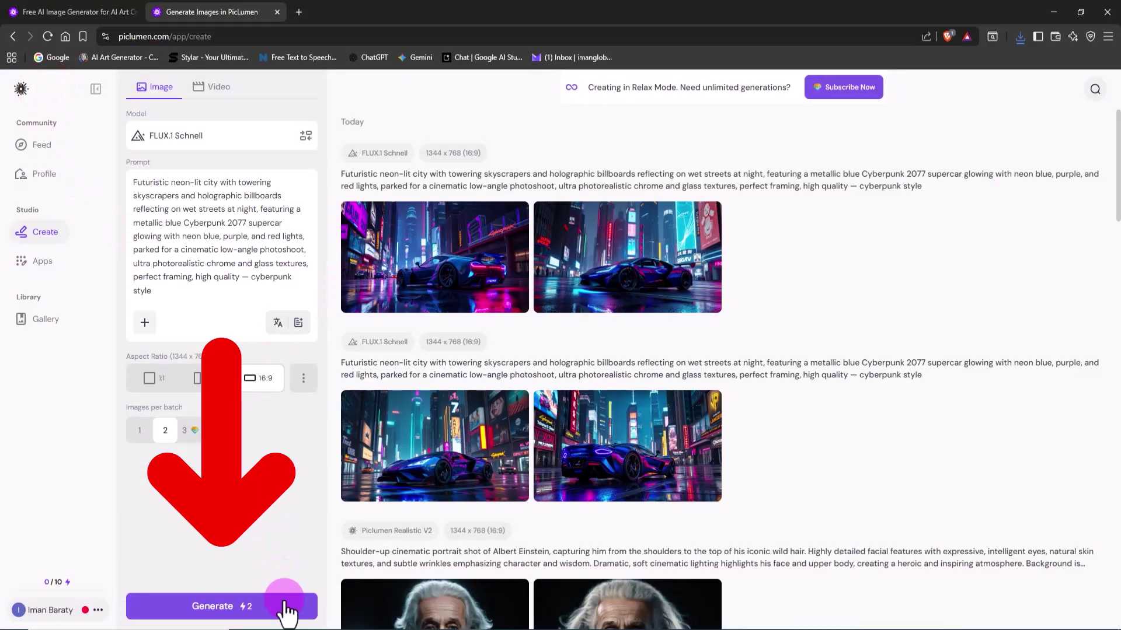
pyautogui.click(279, 606)
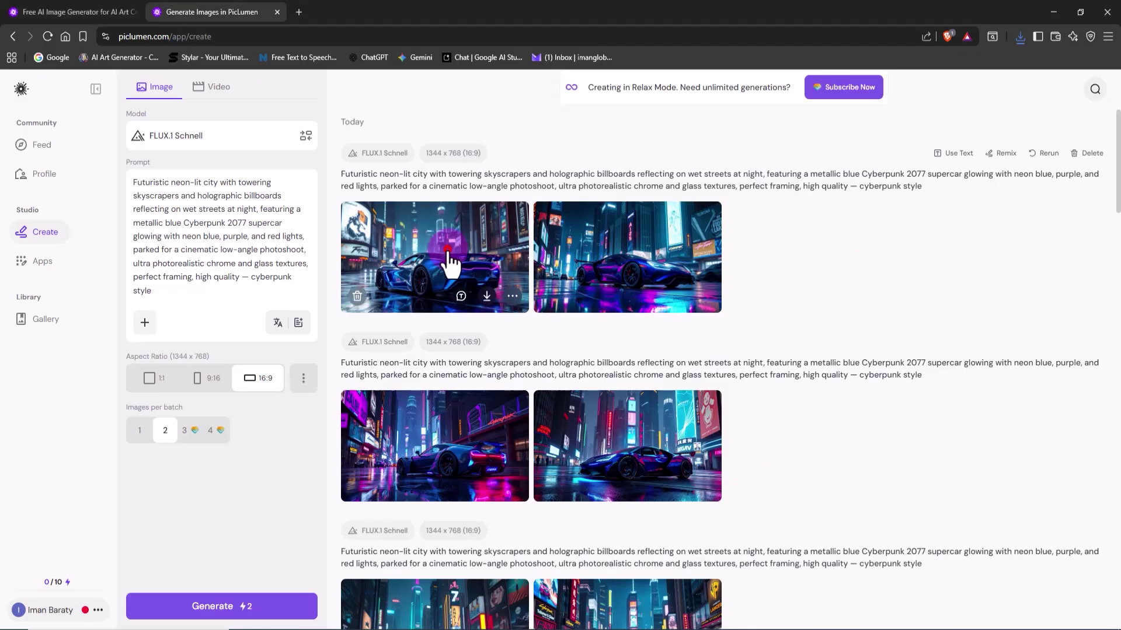
pyautogui.click(448, 251)
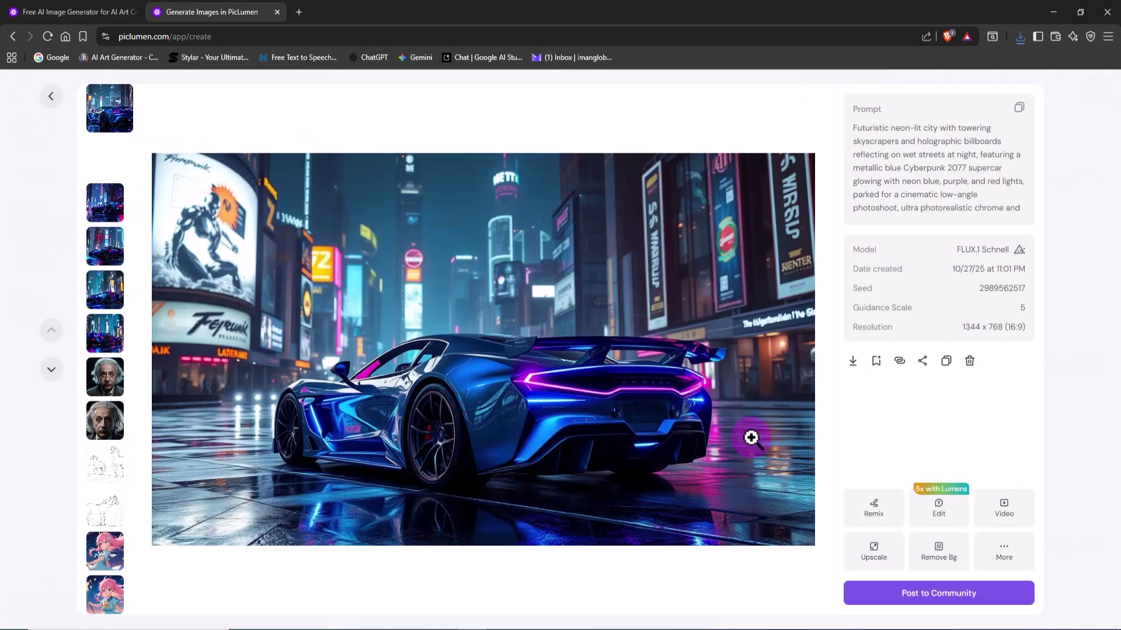
pyautogui.click(111, 159)
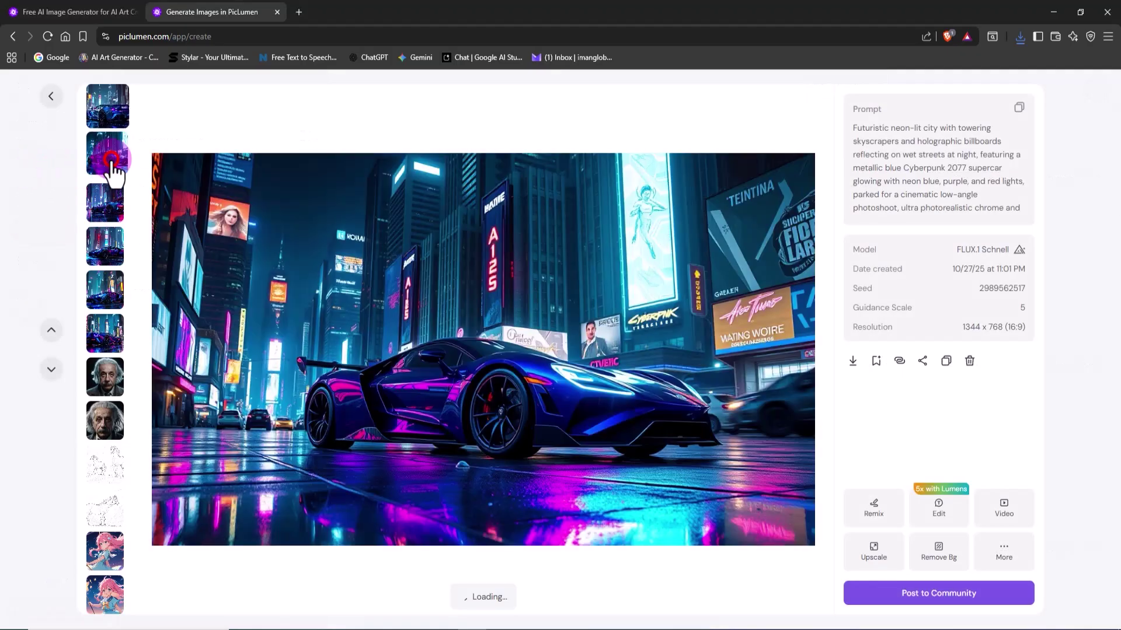